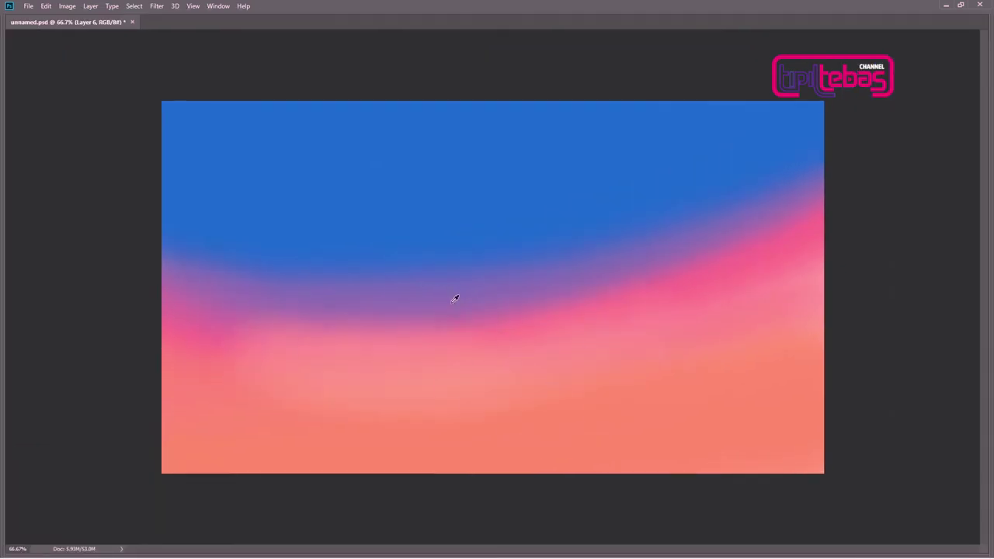
- Choose a cloud brush preset and review its Transfer settings
right_click(592, 326)
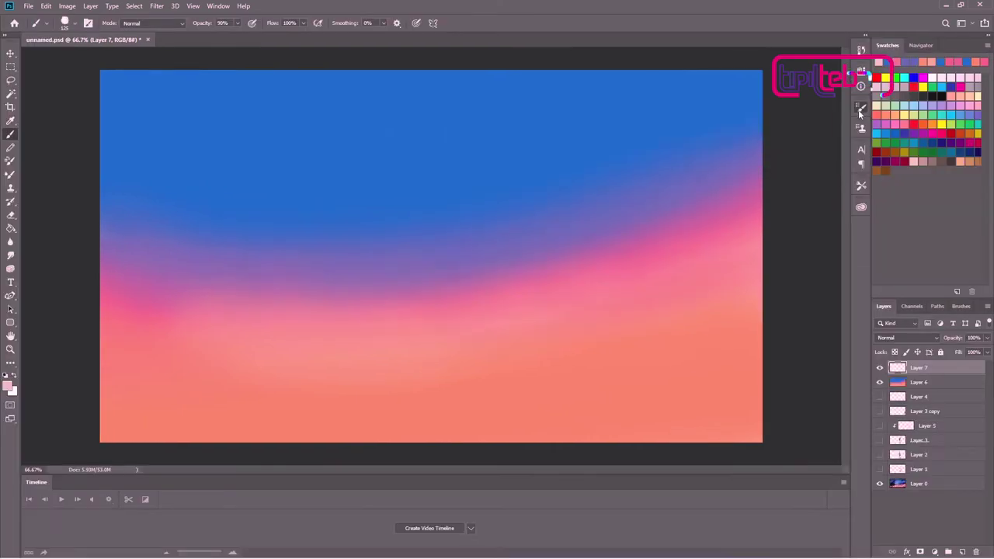
click(860, 108)
click(683, 197)
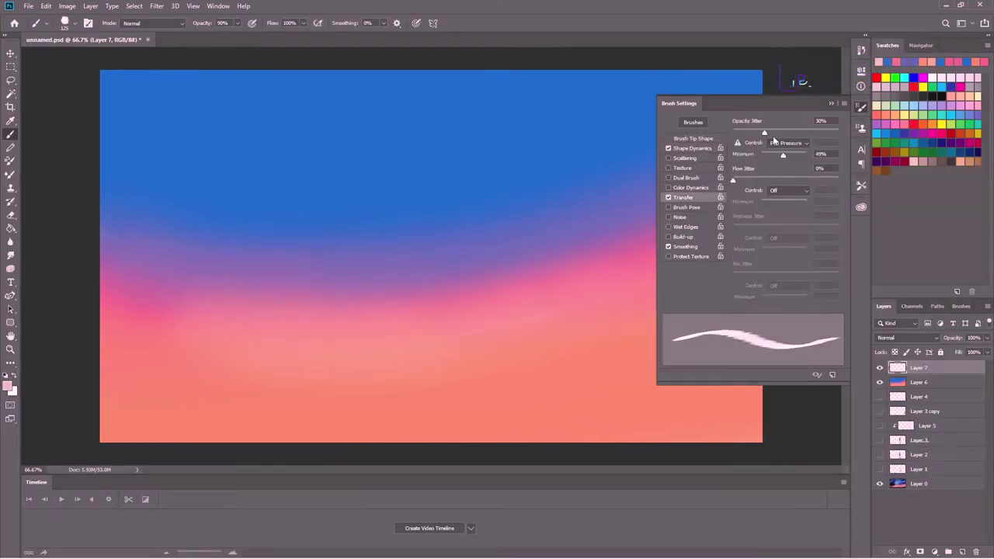
key(F5)
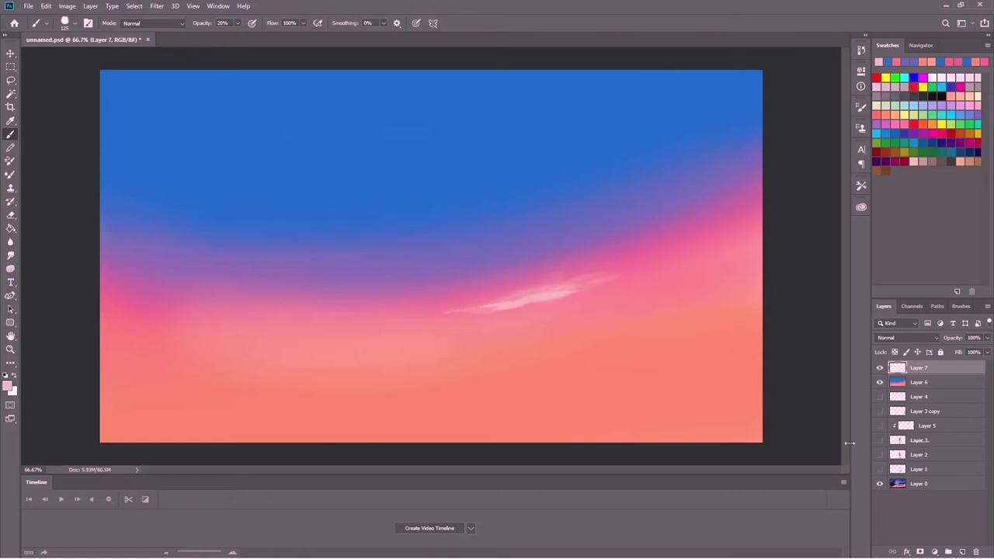
right_click(581, 292)
key(Escape)
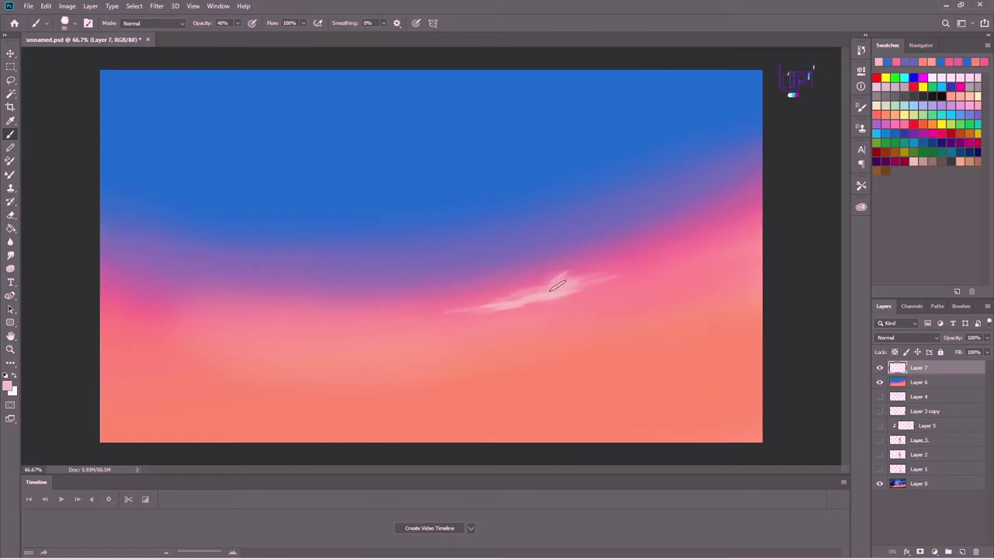
- Paint wispy pale pink cloud strokes to the right of the existing cloud
mouse_move(570, 289)
mouse_down()
mouse_move(636, 272)
mouse_move(672, 244)
mouse_up()
key(Tab)
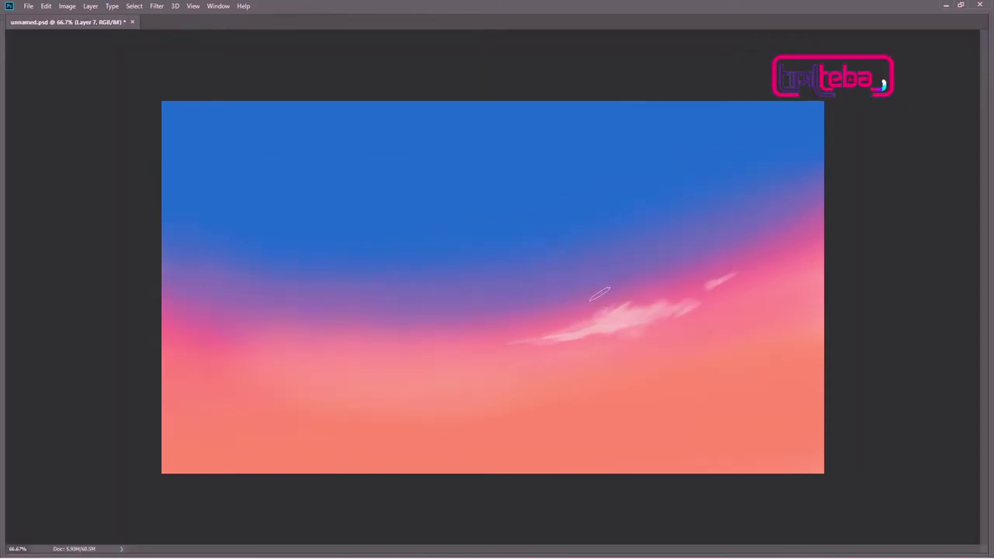
key(Tab)
key(F5)
key(F5)
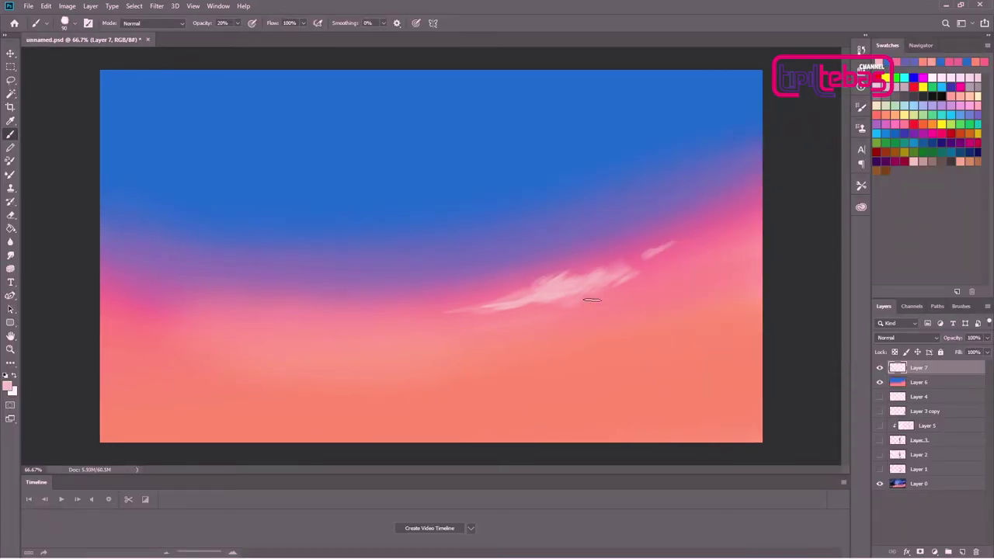
key(F5)
- Increase the brush Scattering amount and jitter, with a count of 2
click(683, 158)
drag(732, 132, 739, 132)
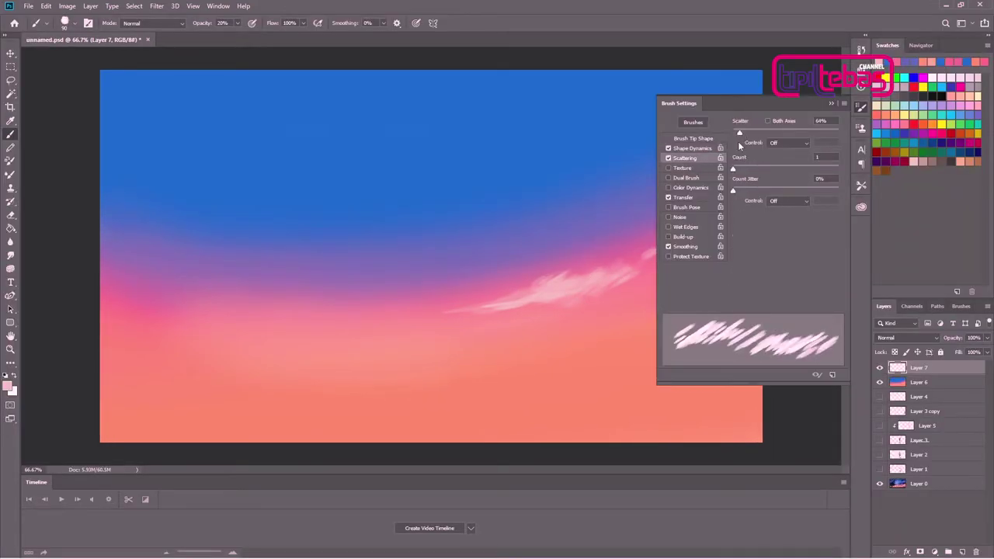
drag(733, 168, 735, 170)
drag(732, 190, 776, 191)
click(692, 148)
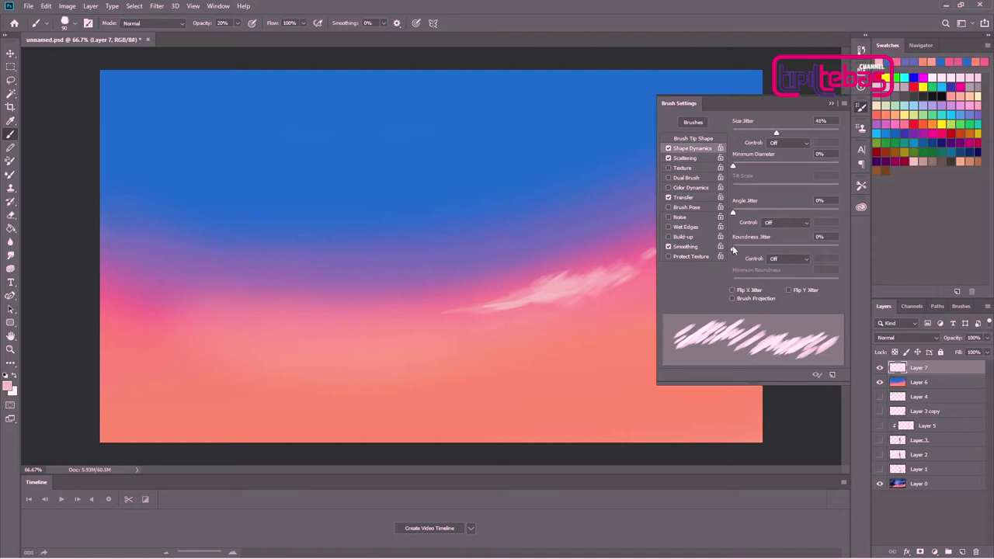
key(Tab)
- Raise the brush's Transfer opacity jitter to 46%
right_click(666, 291)
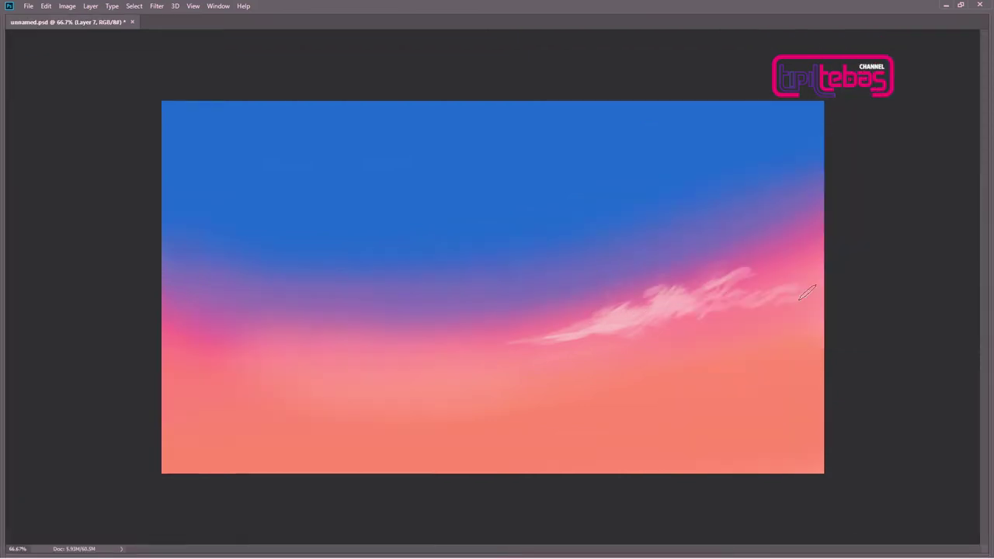
key(Escape)
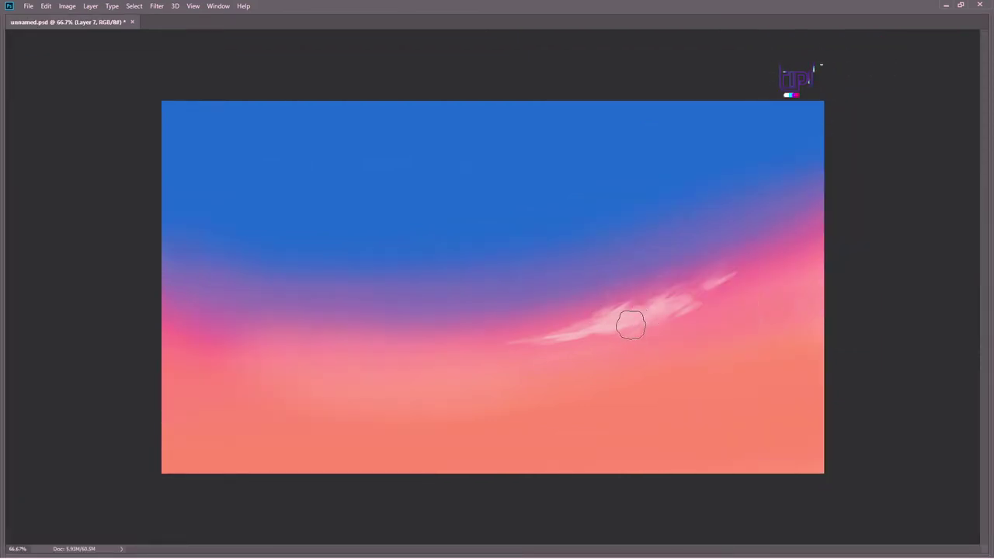
key(Tab)
click(683, 197)
drag(732, 132, 781, 132)
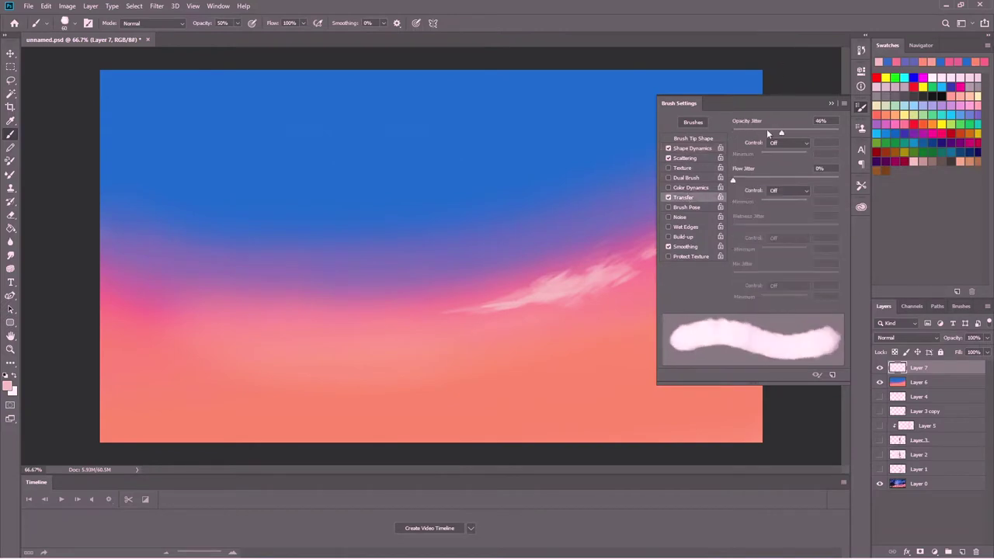
key(Tab)
- Build volume in the right cloud and add a thin streak in the left sky
right_click(645, 295)
mouse_move(641, 302)
mouse_down()
mouse_move(712, 275)
mouse_move(764, 274)
mouse_up()
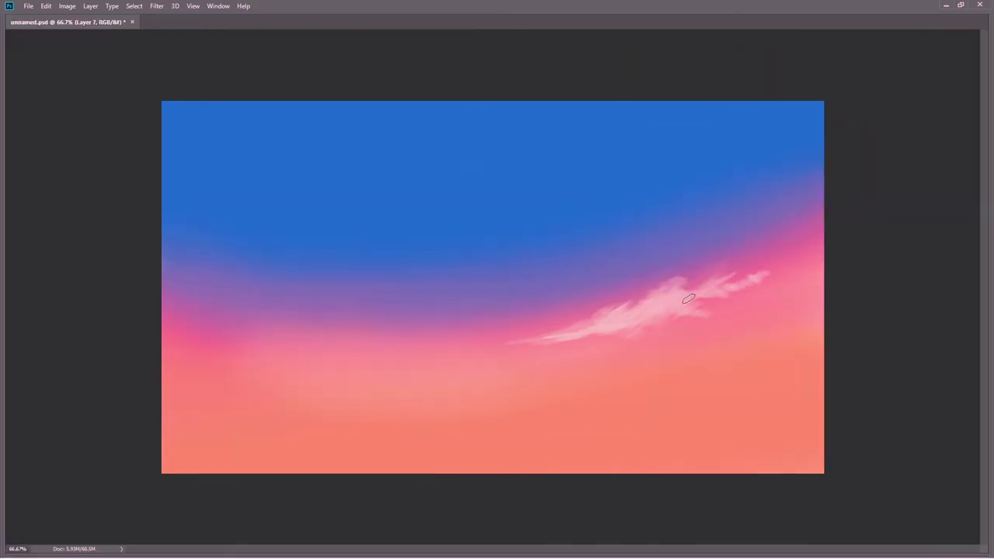
key(Tab)
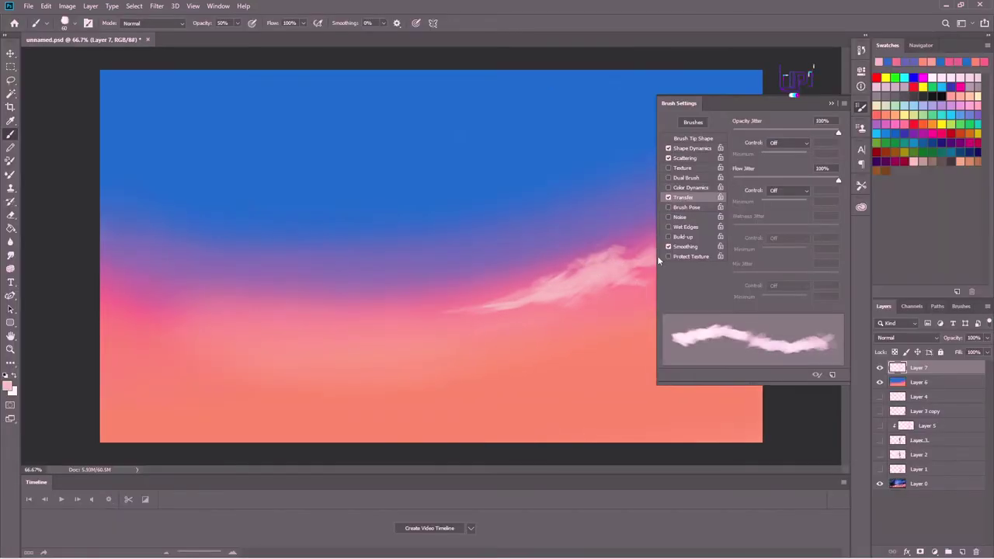
key(Tab)
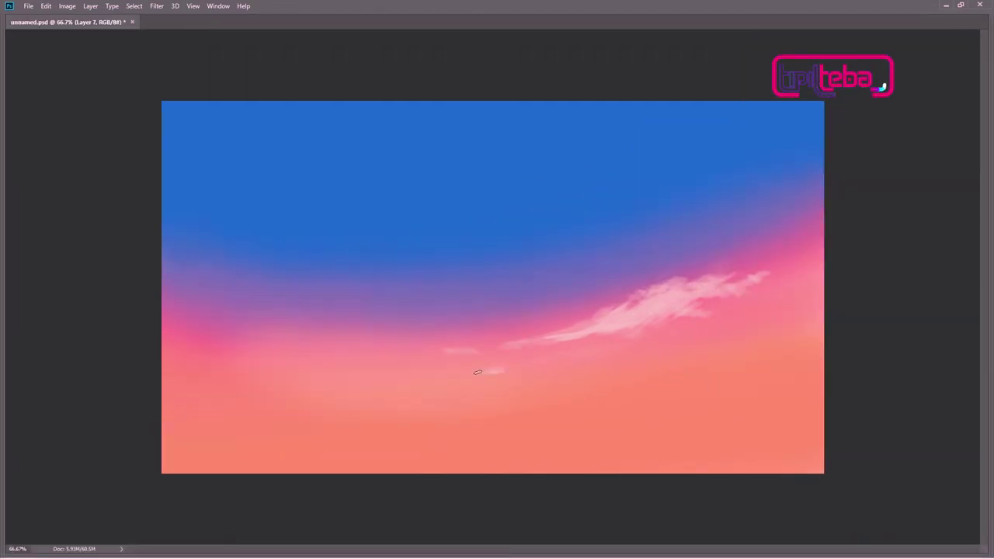
right_click(520, 375)
drag(408, 340, 270, 306)
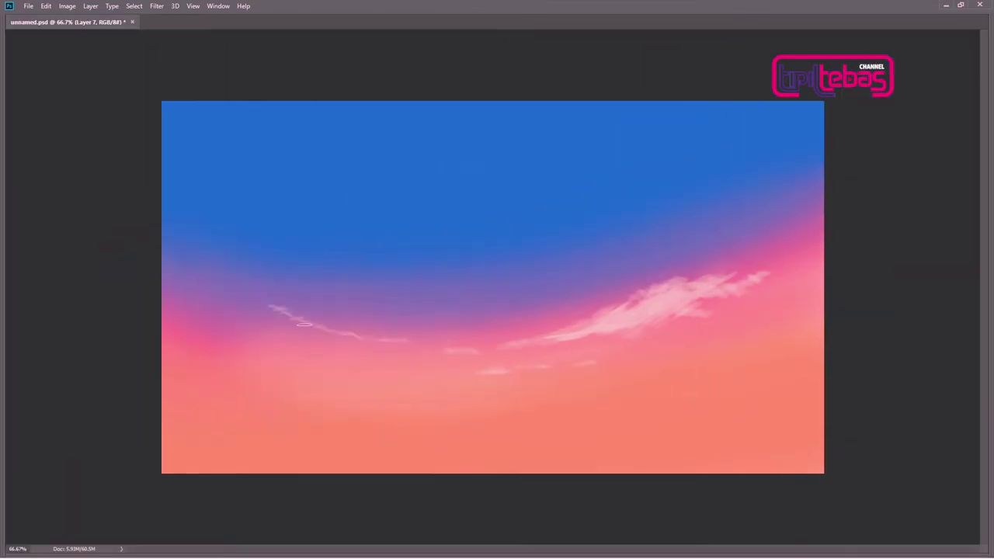
- With a sampled salmon colour at size 175, paint pink haze and pale upper-right cloud strokes
key(Tab)
click(861, 108)
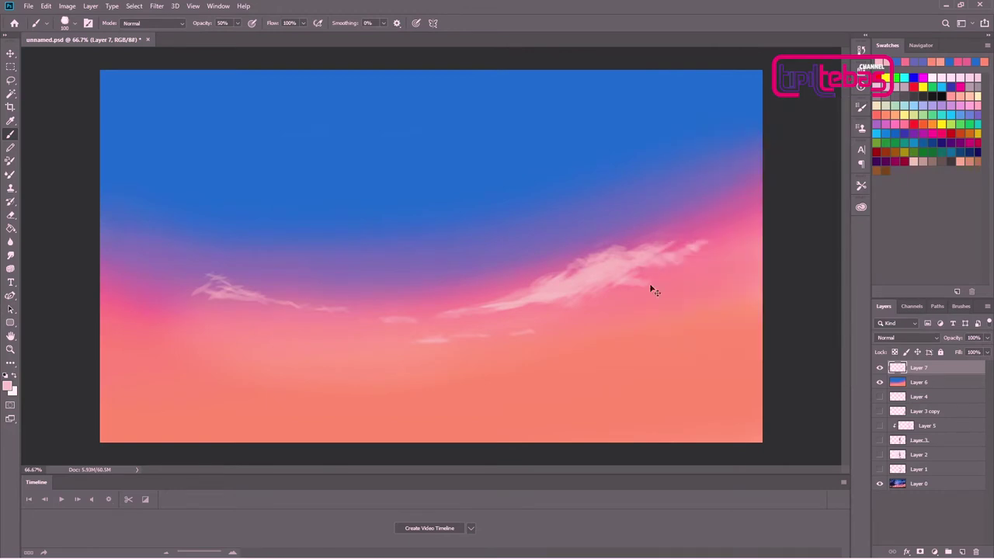
alt+click(562, 337)
key(bracketright)
key(bracketright)
key(bracketright)
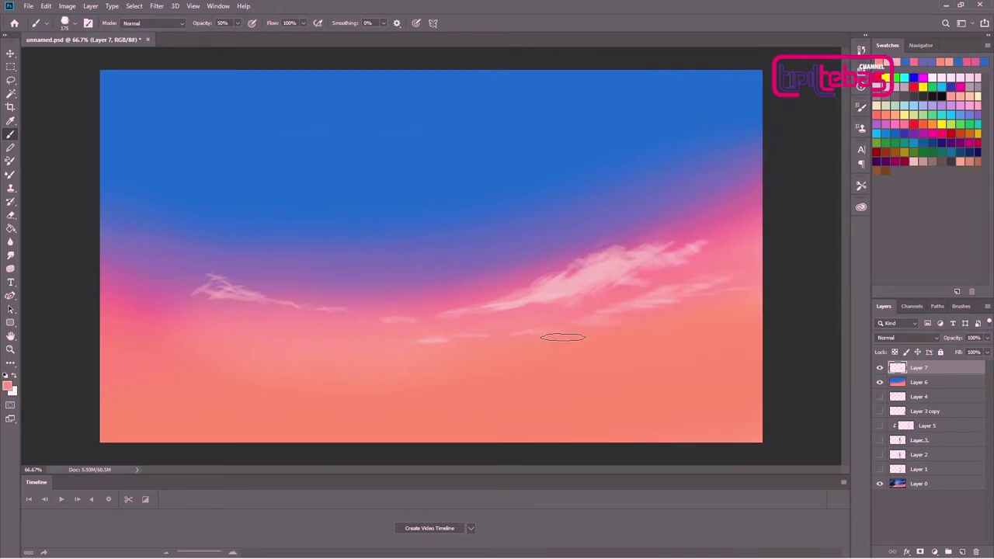
drag(549, 333, 530, 333)
drag(615, 239, 543, 264)
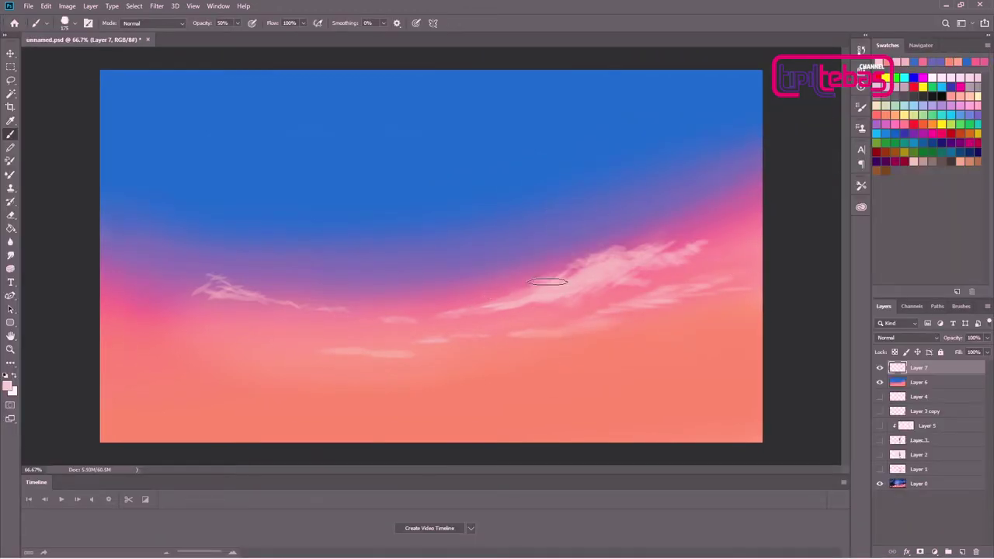
drag(726, 213, 660, 225)
- On new Layer 8, paint a dark purple streak left of the clouds, then set 20% opacity
key(Tab)
key(Tab)
key(ctrl+shift+alt+n)
mouse_move(458, 303)
mouse_down()
mouse_move(613, 271)
mouse_move(625, 258)
mouse_up()
key(bracketleft)
key(bracketleft)
key(bracketleft)
key(2)
- Extend dark purple shading across the right cloud at 40% then 100% opacity
key(4)
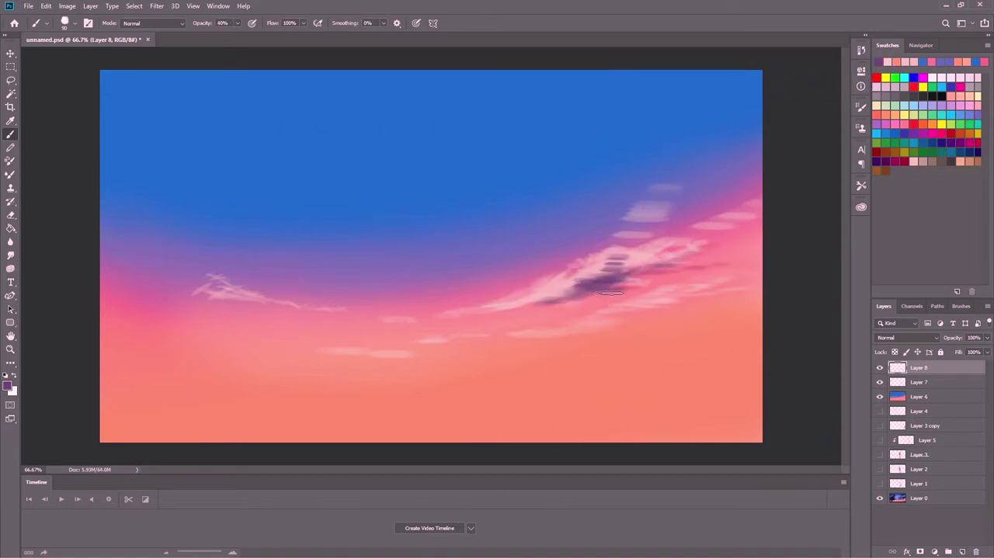
drag(611, 292, 668, 258)
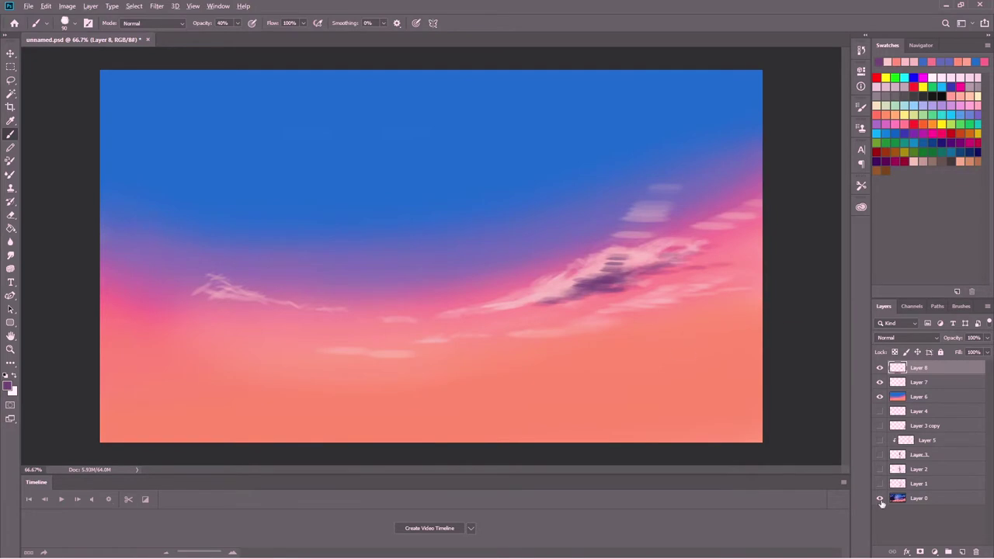
key(0)
mouse_move(639, 206)
mouse_down()
mouse_move(614, 220)
mouse_move(703, 193)
mouse_move(590, 219)
mouse_up()
drag(648, 250, 595, 273)
mouse_move(647, 211)
mouse_down()
mouse_move(632, 198)
mouse_move(672, 204)
mouse_move(687, 219)
mouse_move(643, 270)
mouse_move(717, 171)
mouse_move(769, 211)
mouse_move(768, 148)
mouse_move(749, 159)
mouse_up()
- Switch to the Wet Blender 50 Mixer Brush preset at size 100
right_click(635, 206)
key(Escape)
key(bracketright)
right_click(683, 214)
drag(799, 351, 798, 332)
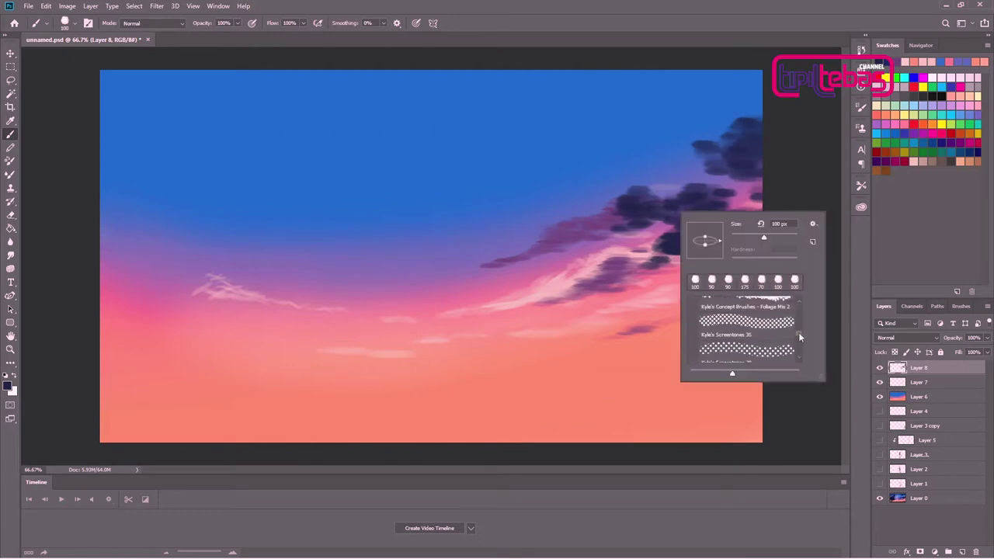
scroll(751, 352, up, 2)
scroll(751, 352, up, 2)
scroll(751, 352, up, 2)
scroll(751, 352, up, 2)
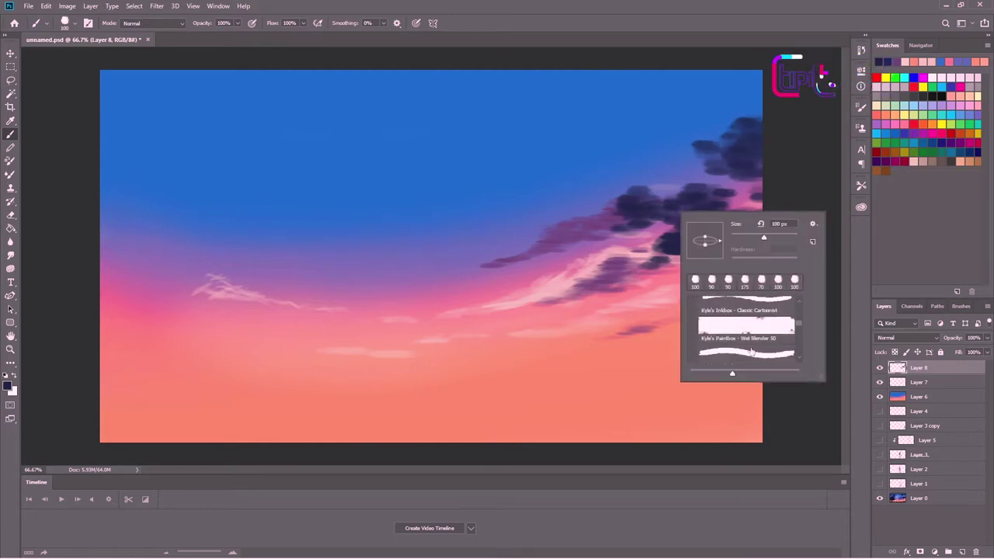
double_click(751, 352)
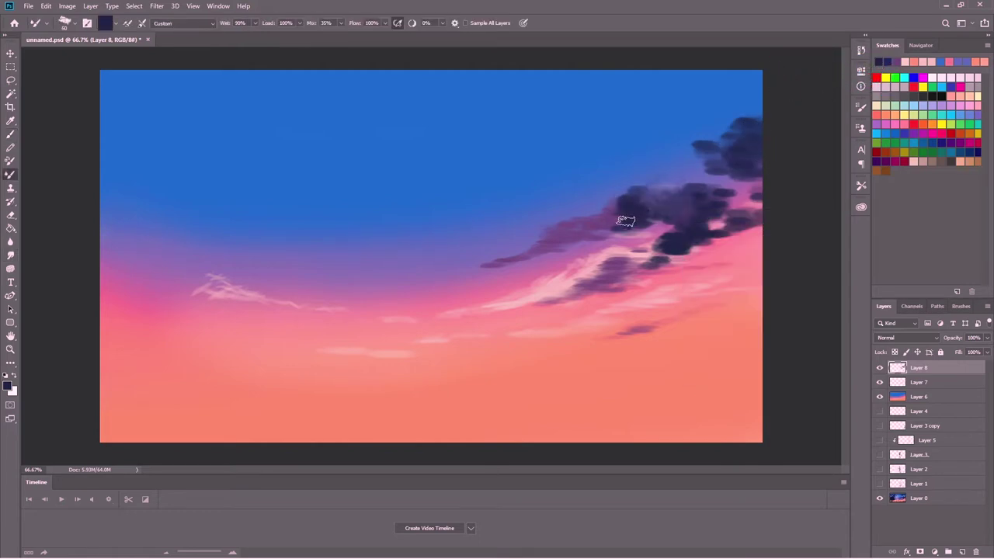
click(860, 107)
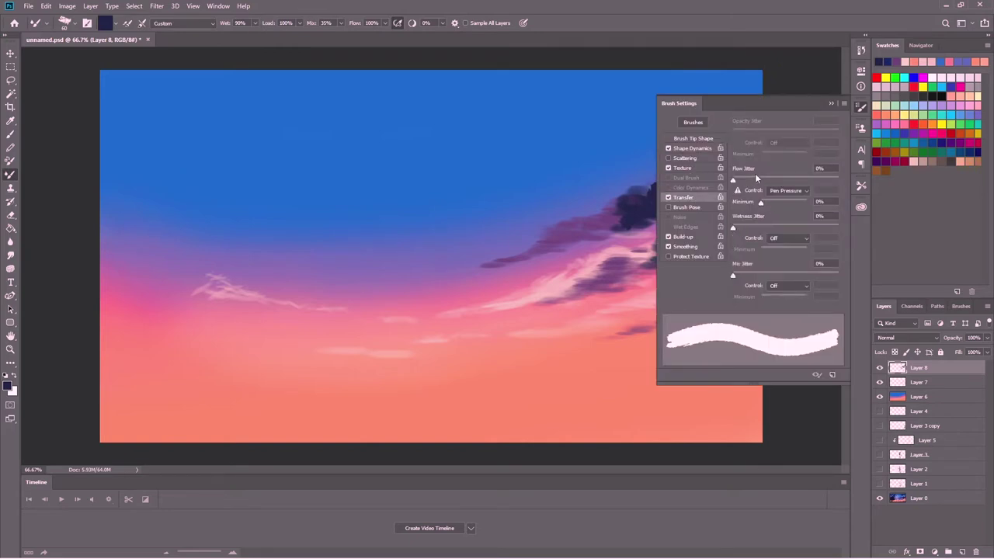
click(621, 233)
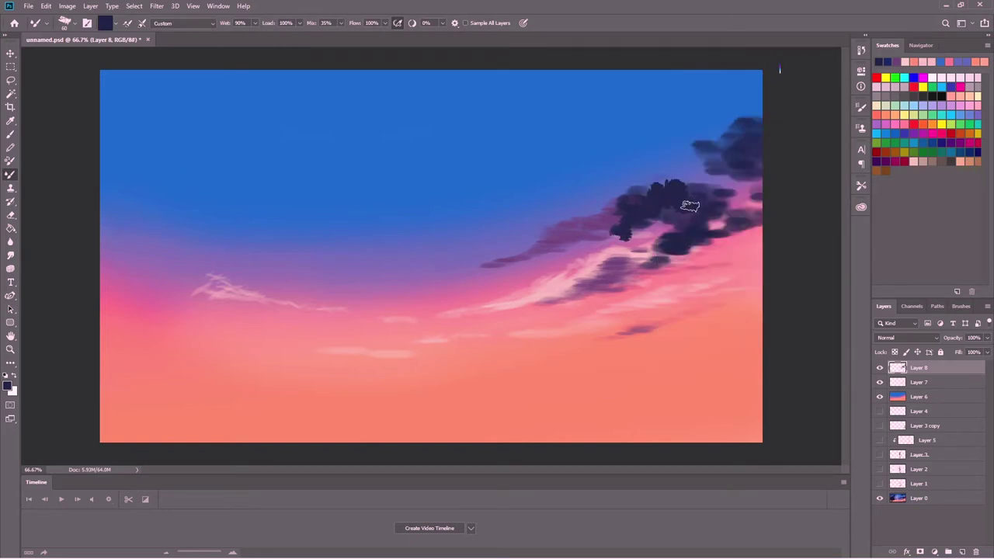
- Blend the dark upper-right clouds with the wet brush
mouse_move(689, 206)
mouse_down()
mouse_move(714, 155)
mouse_move(745, 128)
mouse_up()
drag(722, 167, 666, 211)
right_click(681, 210)
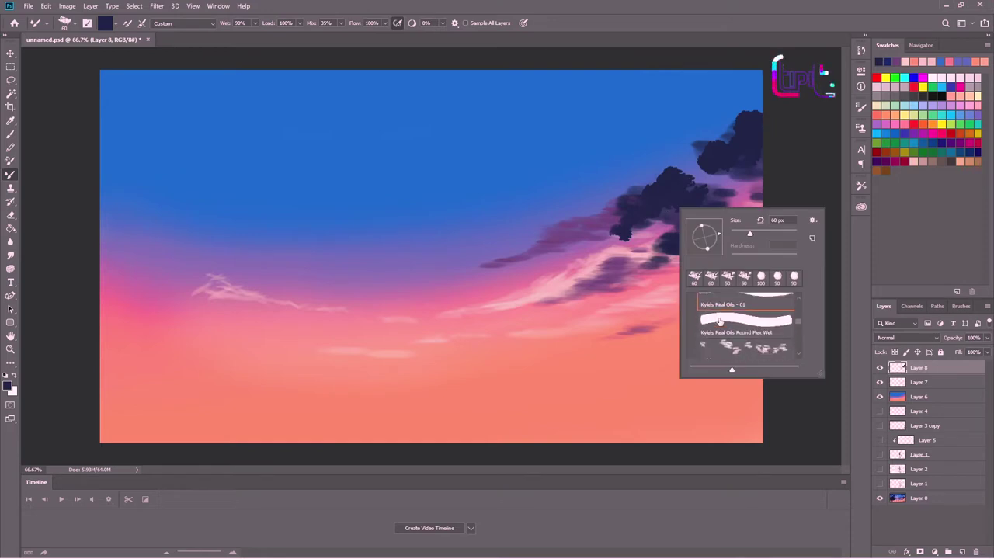
key(Escape)
- Smudge the dark cloud edge near the centre
right_click(630, 231)
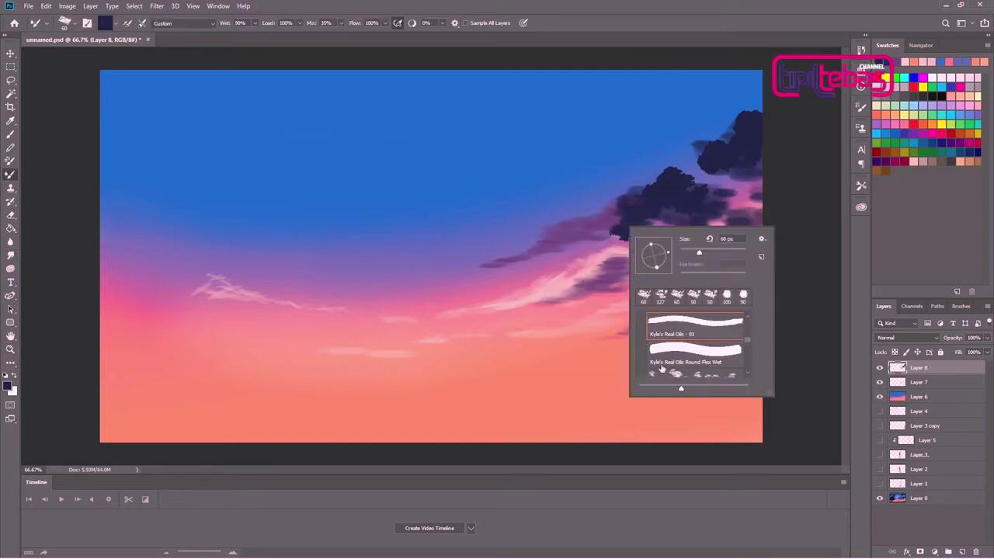
key(r)
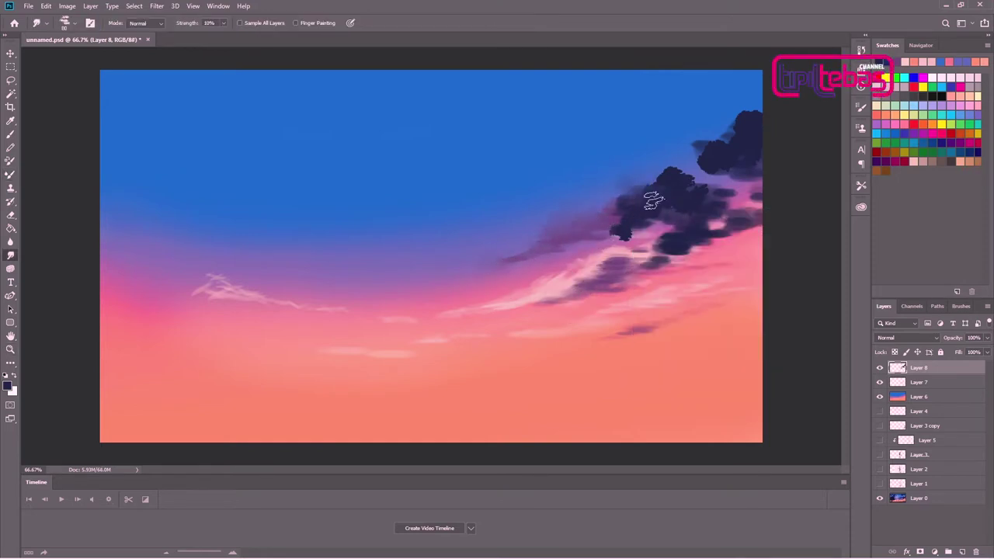
right_click(618, 259)
mouse_move(613, 268)
mouse_down()
mouse_move(578, 277)
mouse_move(632, 264)
mouse_up()
key(Escape)
key(b)
- Paint dark strokes on the right cloud and smudge the pale streaks near the centre
drag(621, 210, 699, 167)
right_click(687, 205)
key(Escape)
key(r)
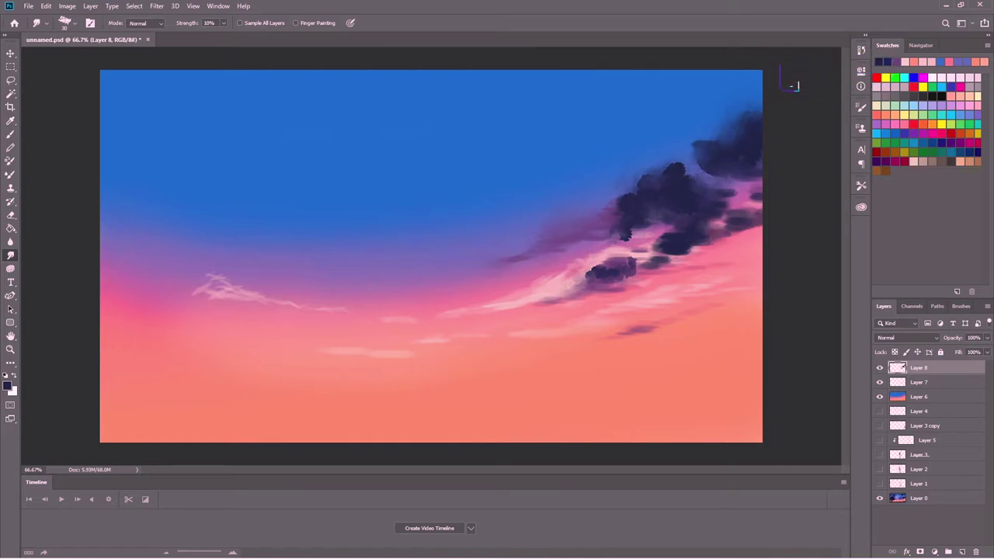
right_click(697, 248)
key(Escape)
drag(613, 268, 652, 260)
- Paint light pink highlights along the low cloud bank's edges on Layer 7
key(b)
key(alt+bracketleft)
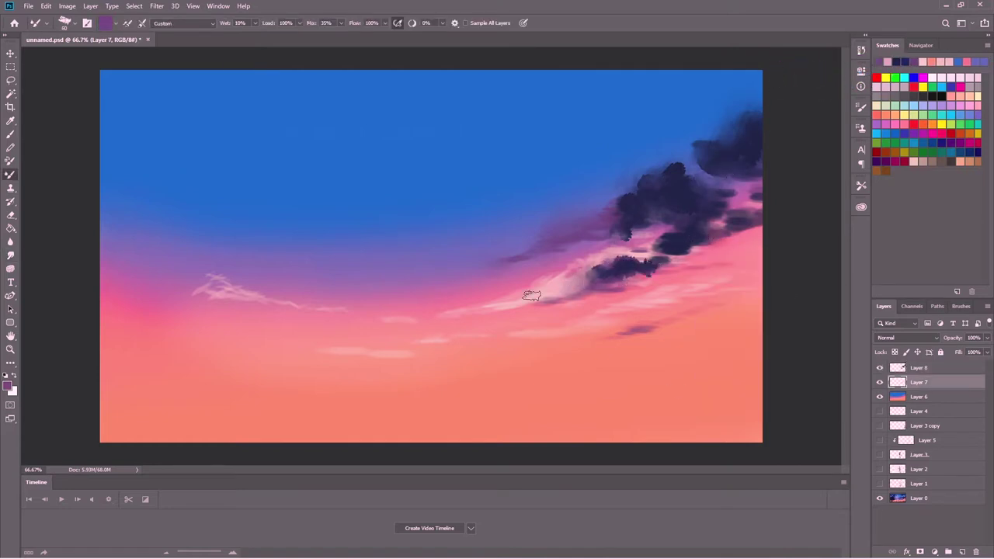
alt+click(533, 298)
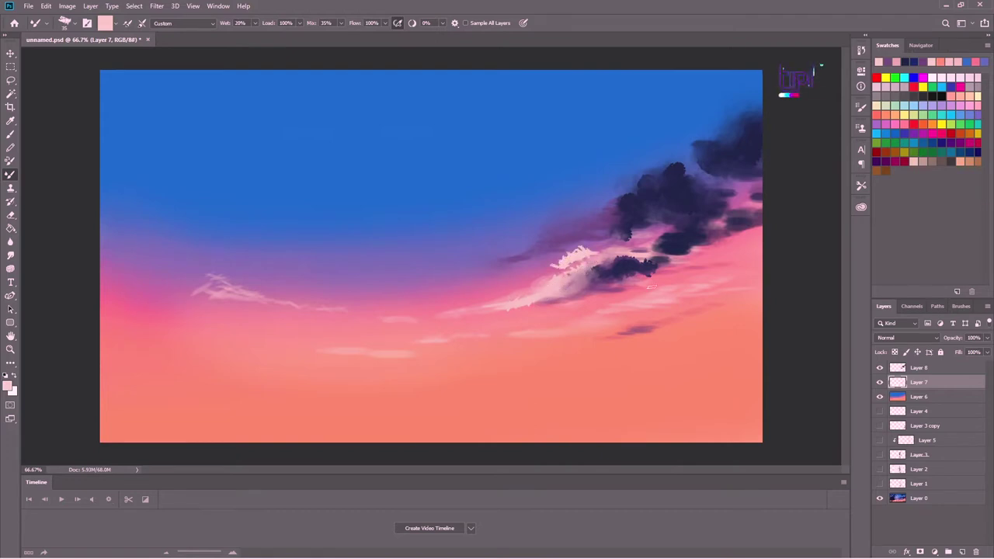
right_click(679, 301)
drag(583, 272, 553, 256)
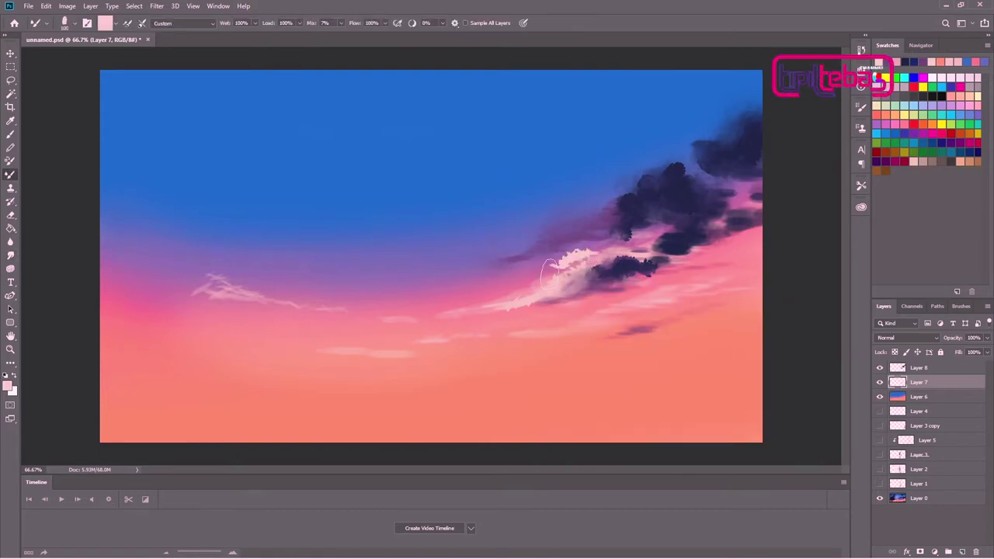
right_click(635, 304)
drag(559, 267, 602, 255)
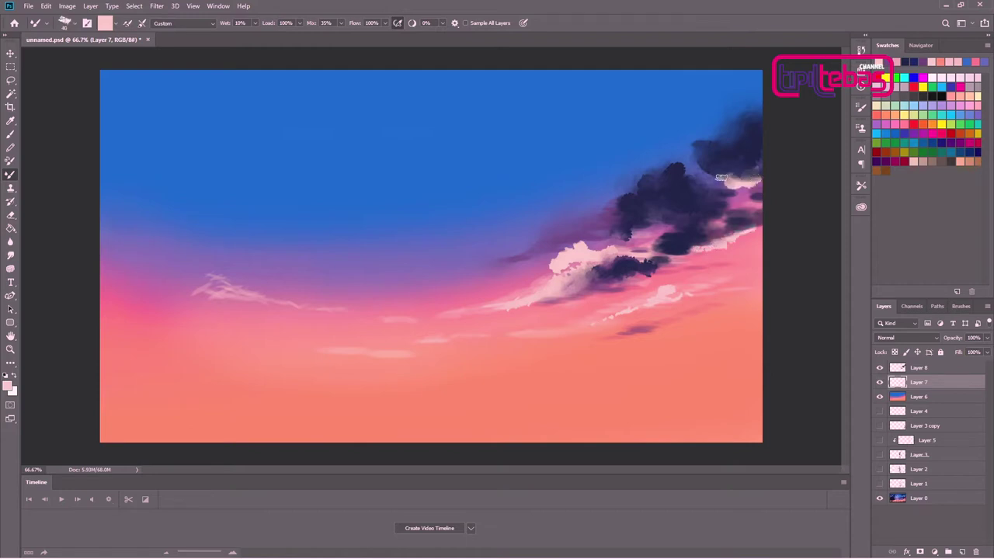
- Paint a dark purple cloud in the upper right, carving its lower edge with sky blue
alt+click(617, 228)
mouse_move(603, 116)
mouse_down()
mouse_move(594, 129)
mouse_move(668, 111)
mouse_up()
alt+click(602, 159)
drag(613, 147, 595, 145)
alt+click(626, 116)
drag(613, 108, 652, 82)
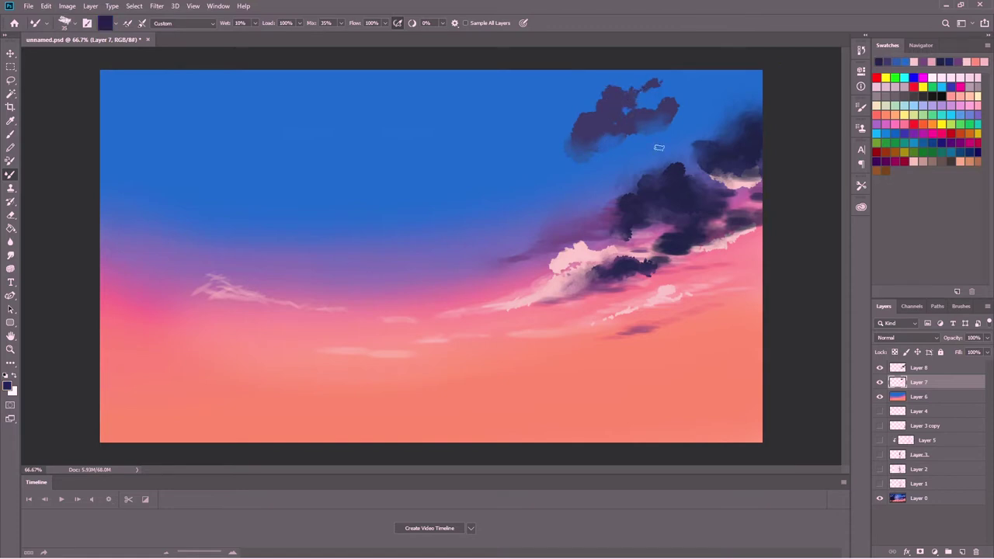
- Paint a small dark purple cloud mid-sky, shaping its lower edge with sky blue
alt+click(600, 109)
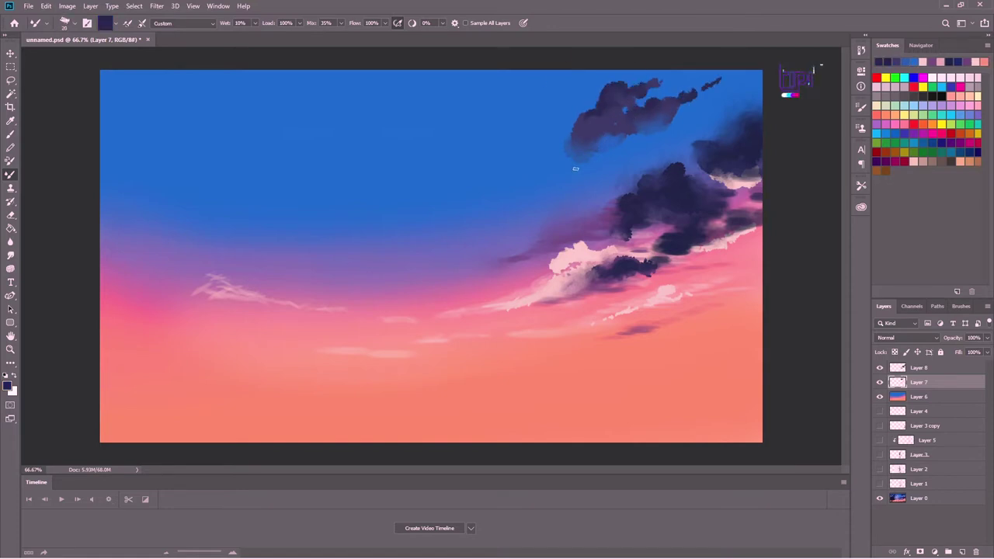
drag(536, 227, 477, 258)
alt+click(567, 204)
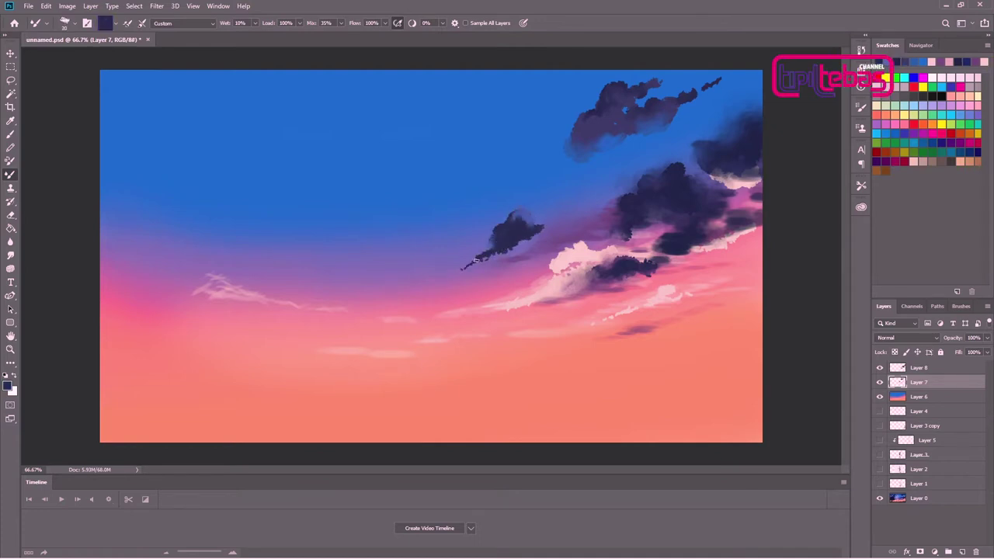
drag(518, 249, 536, 246)
alt+click(505, 249)
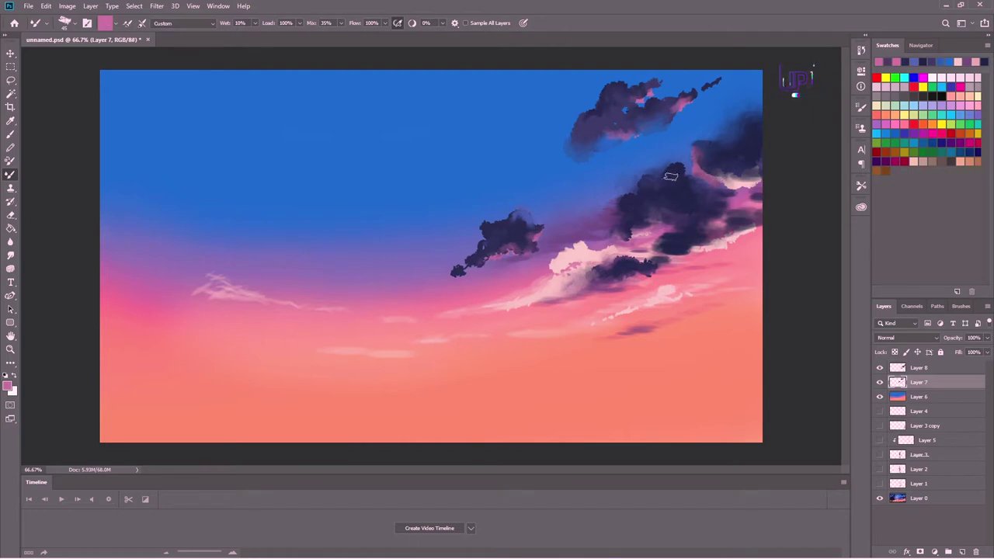
- Paint a large dark navy cloud at upper left, extending it down-right
alt+click(687, 152)
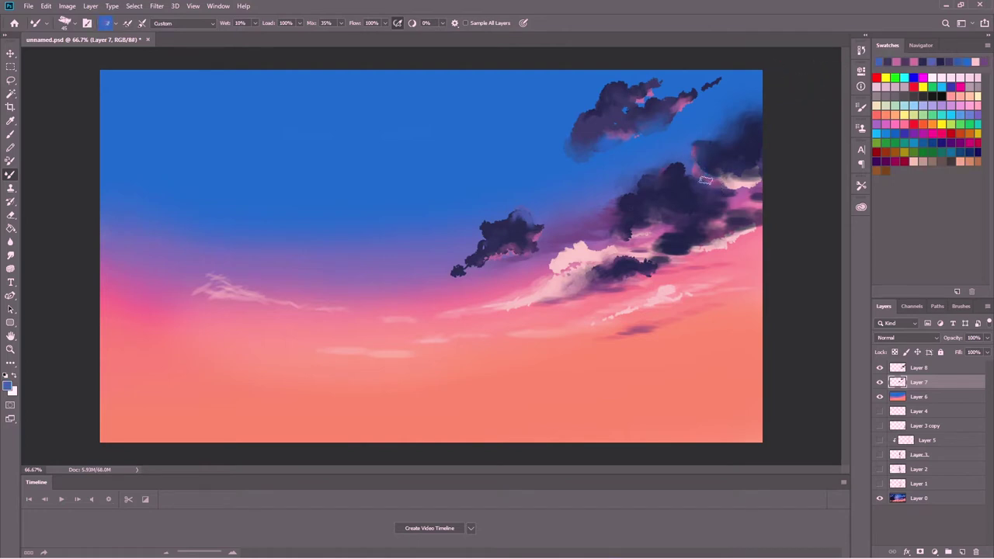
alt+click(592, 246)
key(x)
mouse_move(233, 167)
mouse_down()
mouse_move(260, 164)
mouse_move(279, 186)
mouse_move(206, 140)
mouse_up()
alt+click(211, 177)
mouse_move(225, 185)
mouse_down()
mouse_move(226, 162)
mouse_move(295, 192)
mouse_move(228, 215)
mouse_move(342, 250)
mouse_up()
- Add purple-pink lit edges and navy shadows to the upper-left cloud
key(x)
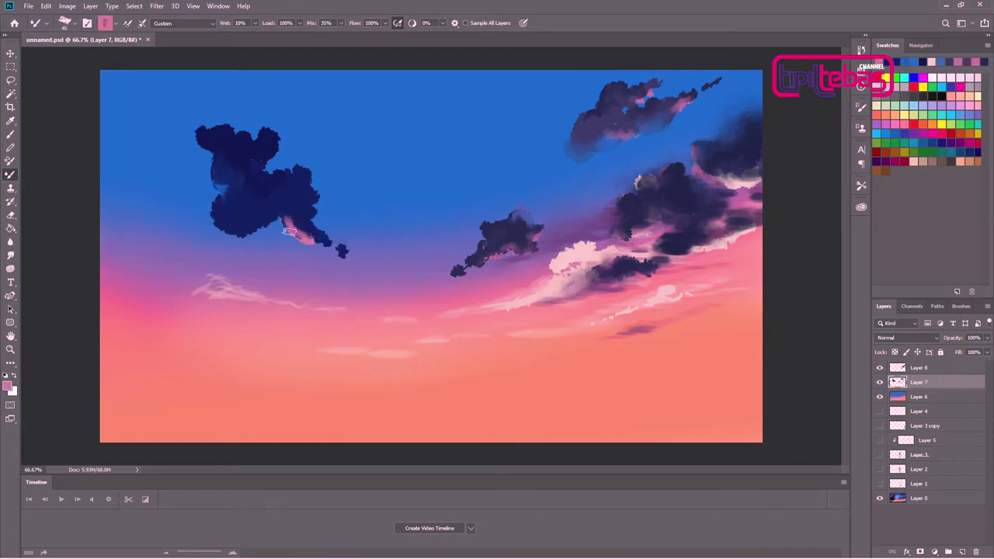
alt+click(249, 223)
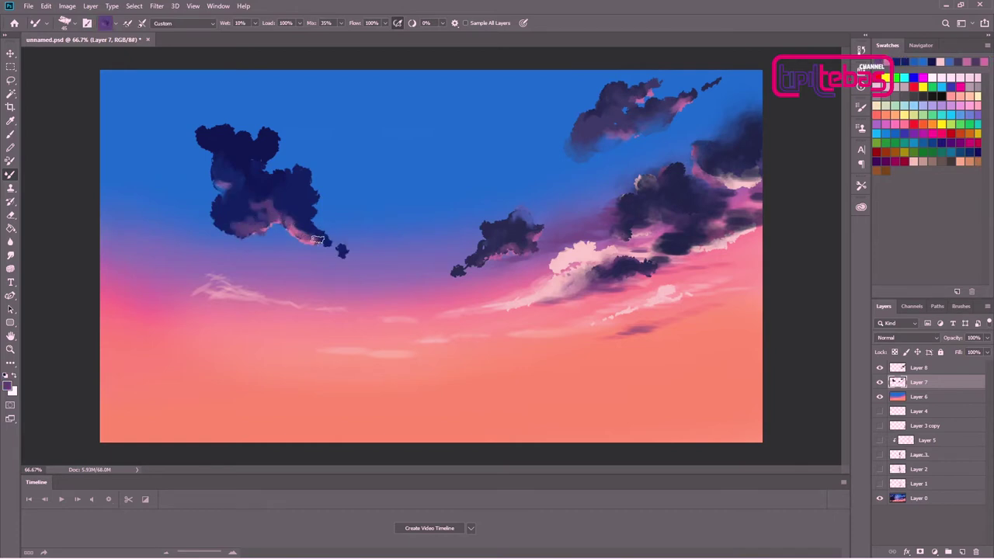
alt+click(248, 189)
mouse_move(249, 190)
mouse_down()
mouse_move(275, 210)
mouse_move(303, 208)
mouse_move(211, 228)
mouse_up()
alt+click(266, 194)
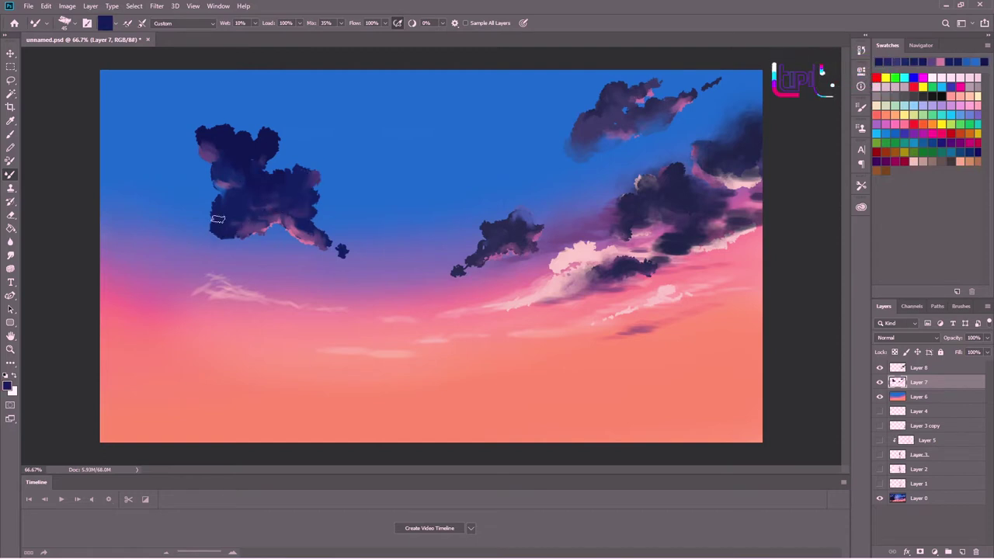
alt+click(350, 265)
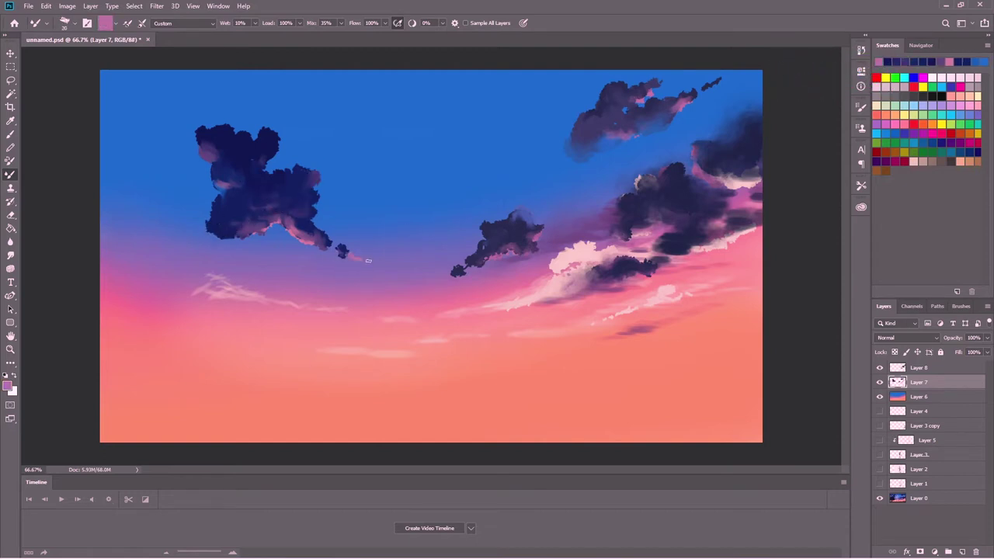
- Paint a purple cloud from the left edge toward the horizon, then add Layer 9
alt+click(346, 254)
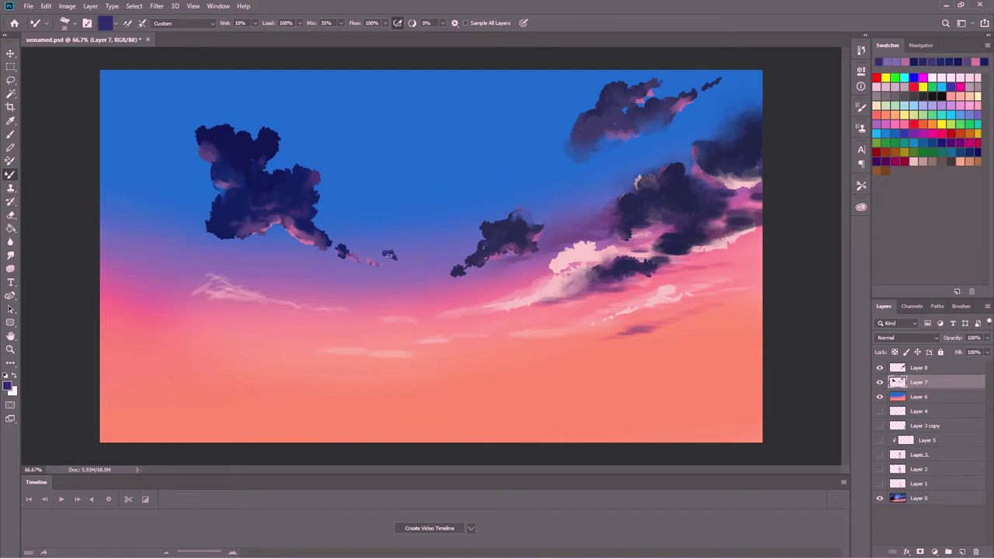
drag(388, 255, 398, 260)
alt+click(373, 262)
drag(156, 256, 155, 229)
mouse_move(147, 279)
mouse_down()
mouse_move(168, 244)
mouse_move(198, 283)
mouse_move(309, 300)
mouse_up()
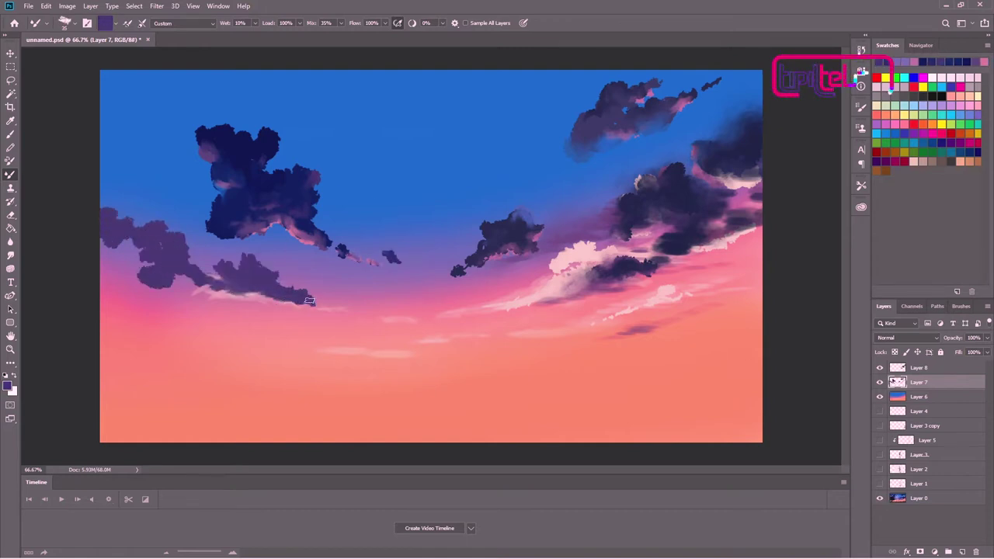
alt+click(351, 309)
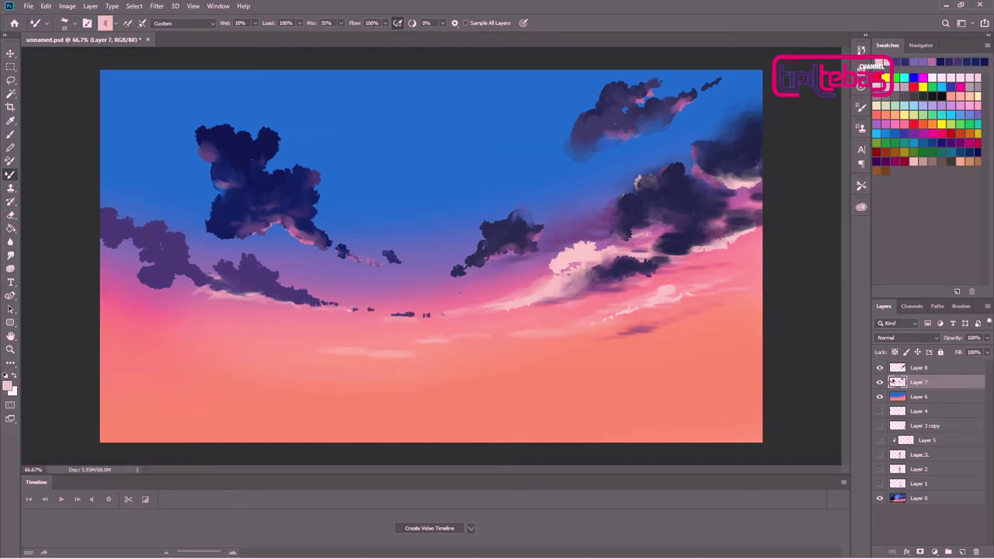
key(ctrl+shift+alt+n)
key(Tab)
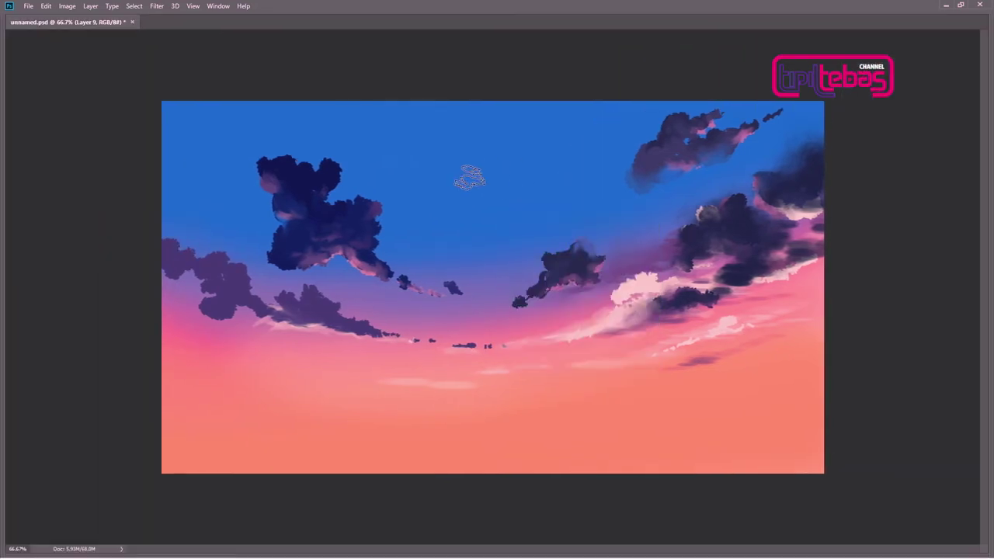
- Paint pink cloud shapes across the upper sky
key(Tab)
right_click(512, 165)
key(Escape)
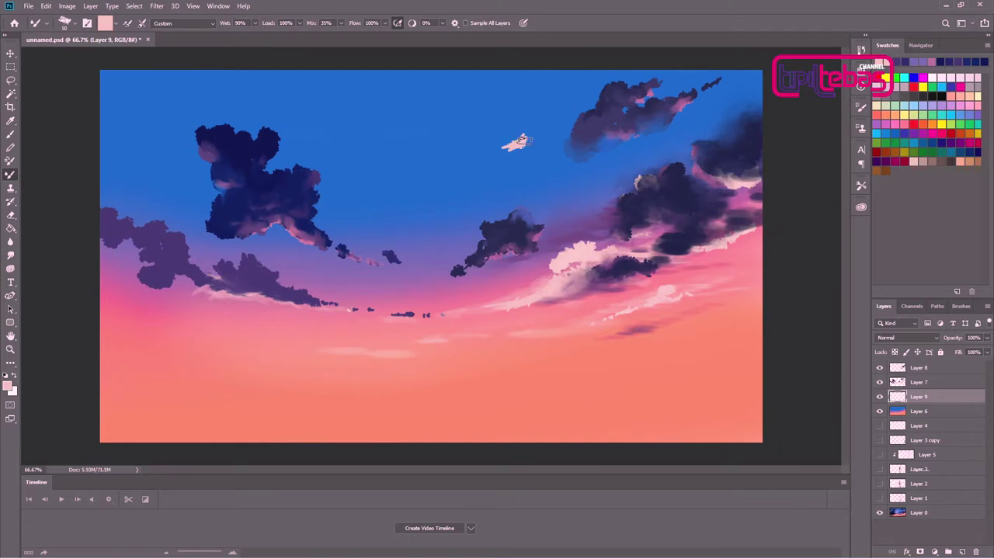
key(Tab)
drag(346, 133, 403, 144)
drag(179, 99, 233, 108)
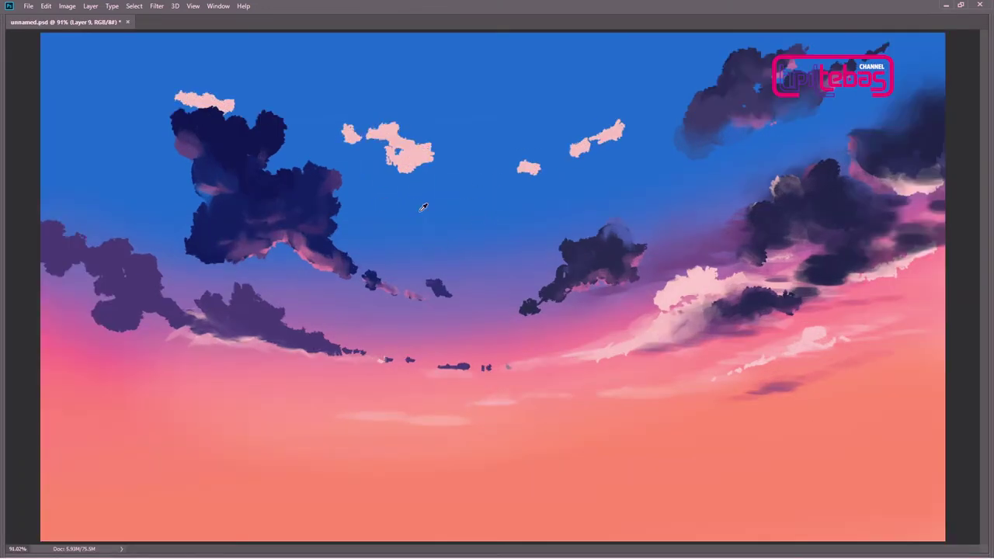
- Switch to a soft blending brush preset and soften the pink clouds' edges into the sky
right_click(481, 183)
drag(408, 160, 452, 166)
double_click(562, 277)
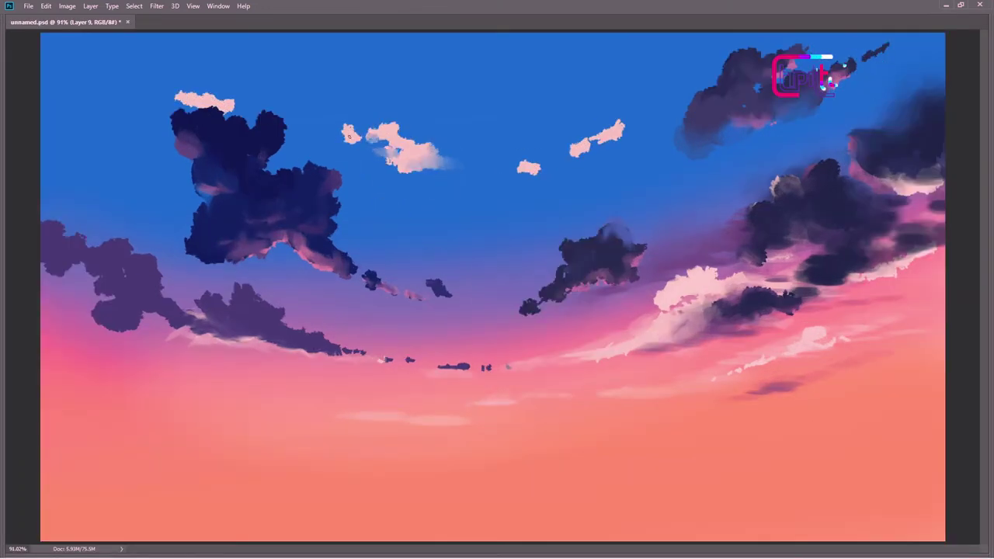
drag(324, 135, 357, 141)
mouse_move(501, 169)
mouse_down()
mouse_move(544, 166)
mouse_move(629, 122)
mouse_up()
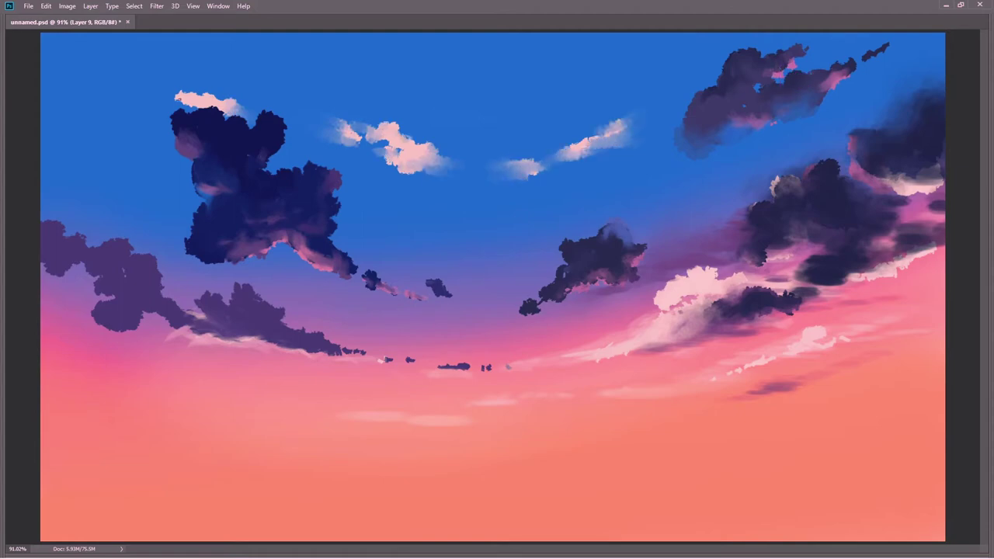
- Smudge the right pink cloud edge and soften the small dark cloud near the horizon
key(Tab)
drag(677, 304, 638, 314)
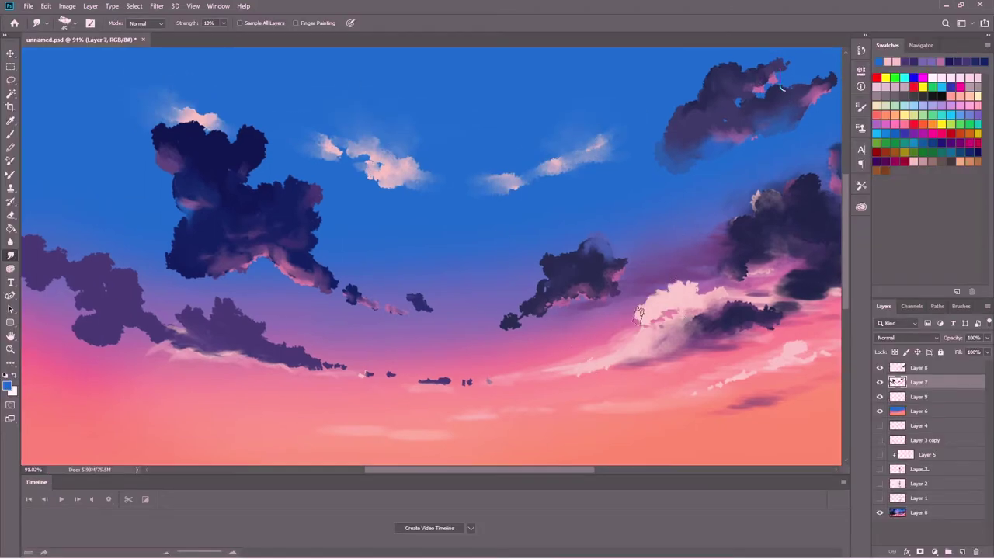
key(Tab)
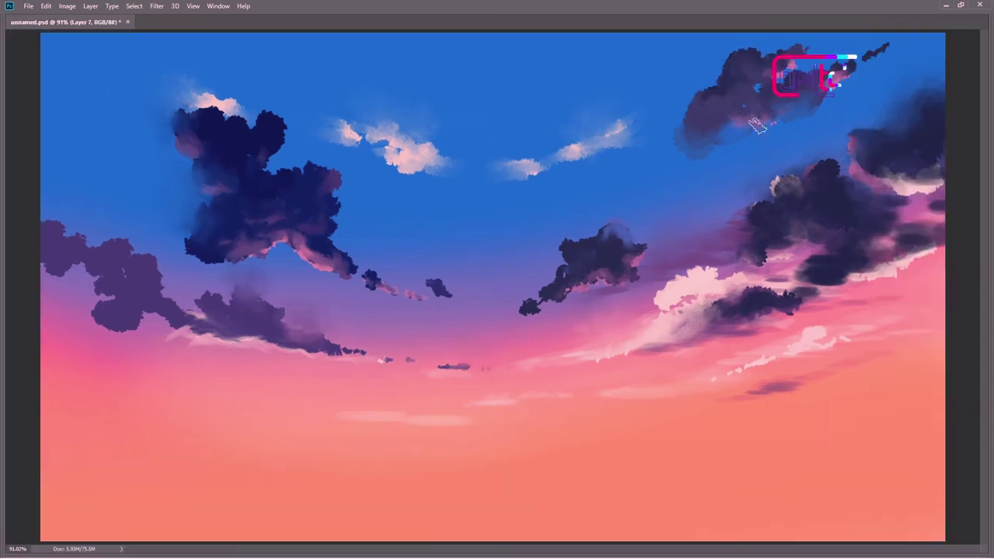
drag(444, 286, 400, 295)
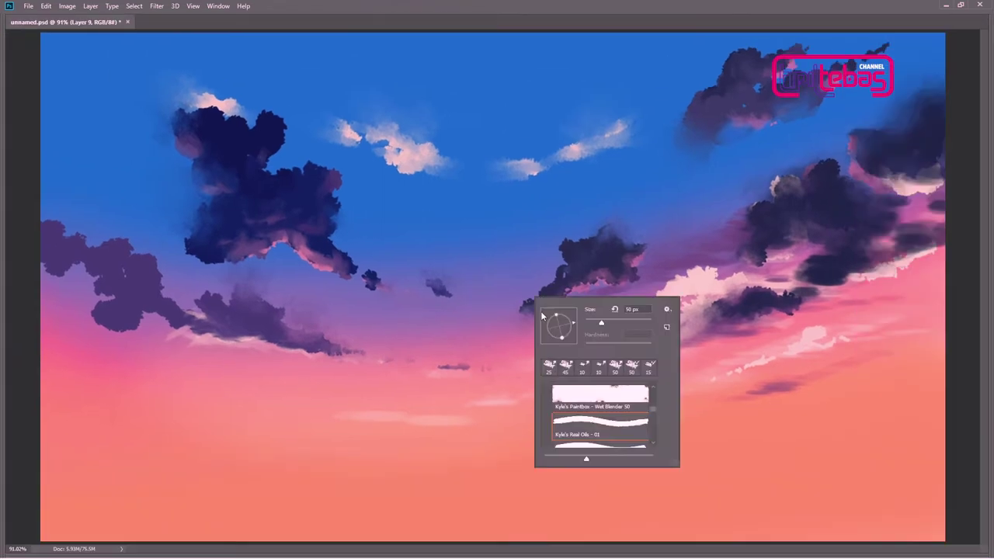
key(Tab)
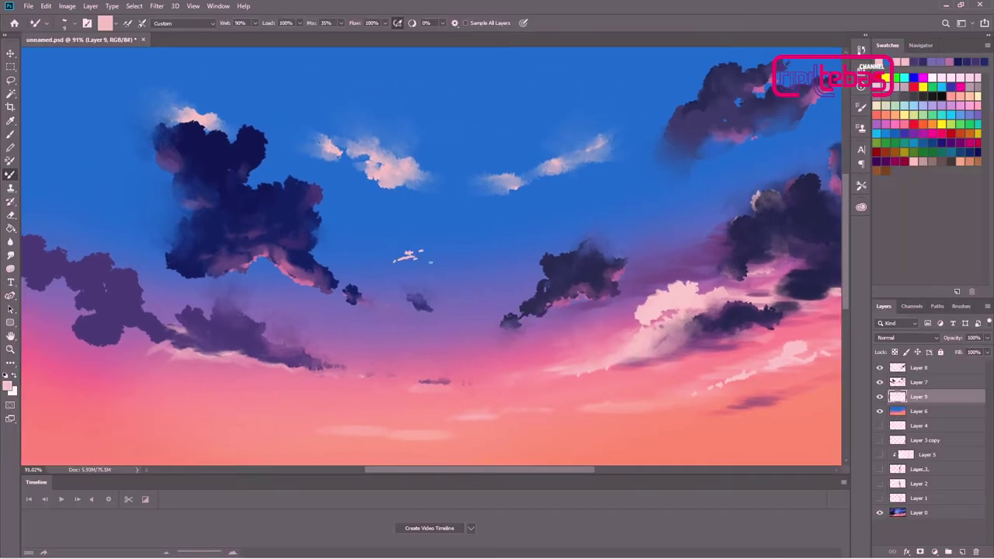
drag(471, 381, 452, 382)
key(Tab)
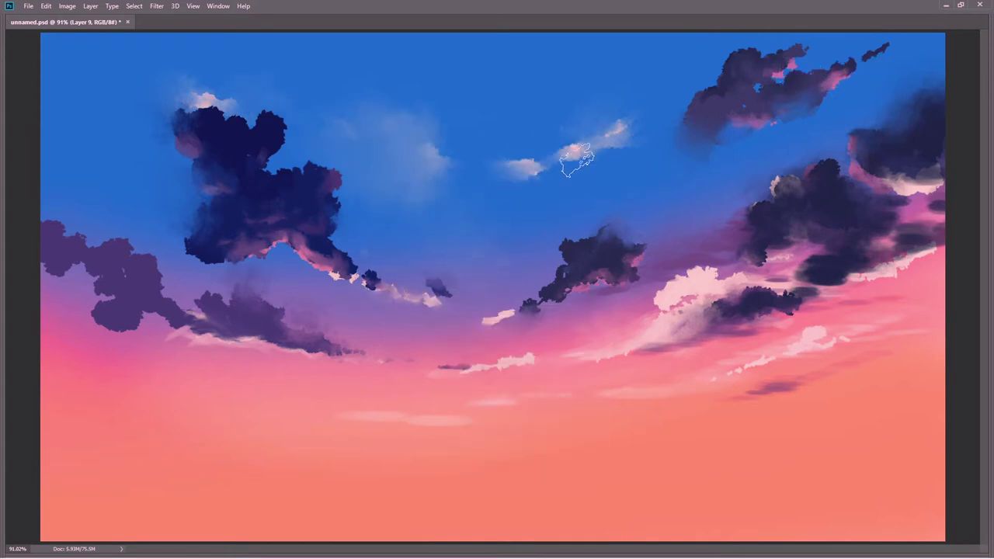
- Paint long pink cloud strokes high up, blend them into the blue, then dab dark navy at bottom right
click(584, 180)
drag(519, 122, 602, 78)
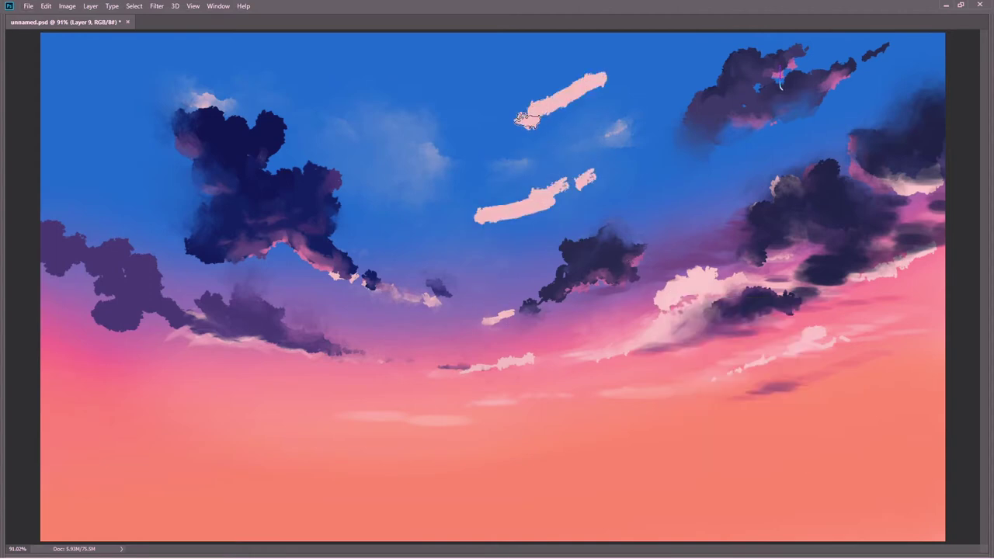
mouse_move(517, 124)
mouse_down()
mouse_move(590, 89)
mouse_move(524, 116)
mouse_up()
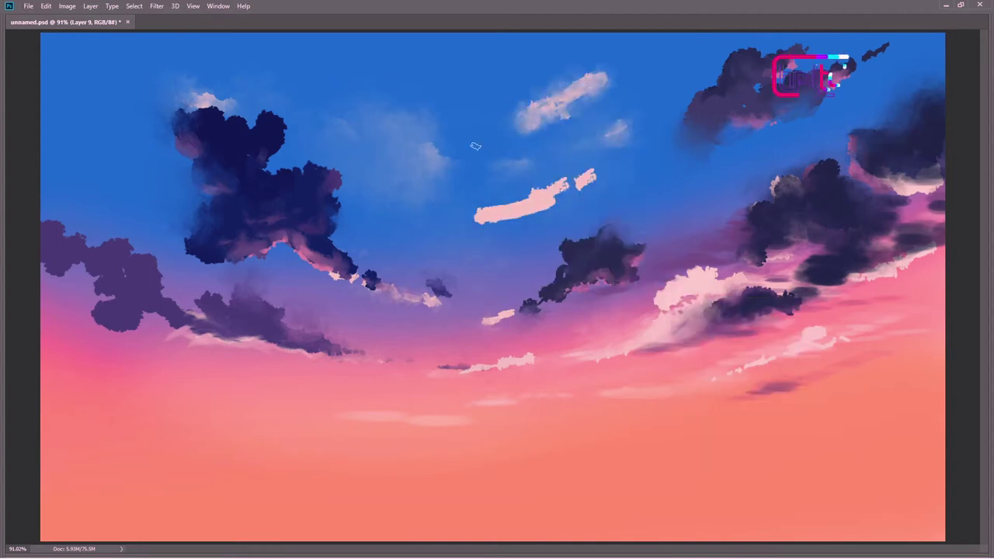
drag(601, 81, 535, 128)
drag(543, 187, 481, 213)
drag(594, 174, 512, 225)
mouse_move(598, 66)
mouse_down()
mouse_move(567, 101)
mouse_move(574, 95)
mouse_up()
mouse_move(590, 170)
mouse_down()
mouse_move(571, 191)
mouse_move(496, 216)
mouse_up()
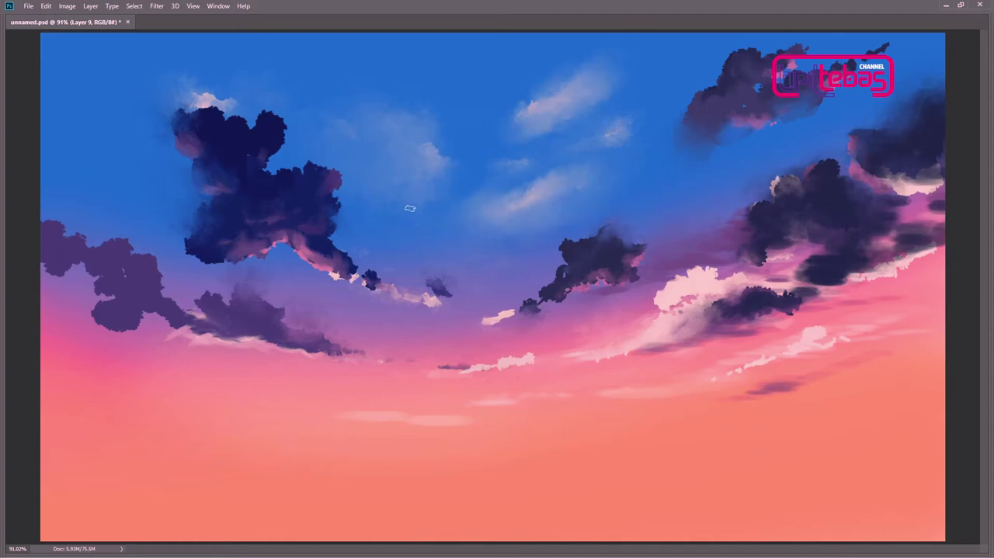
alt+click(809, 212)
- Grow the navy dabs into a dark tree-line band spanning the full canvas bottom
click(765, 524)
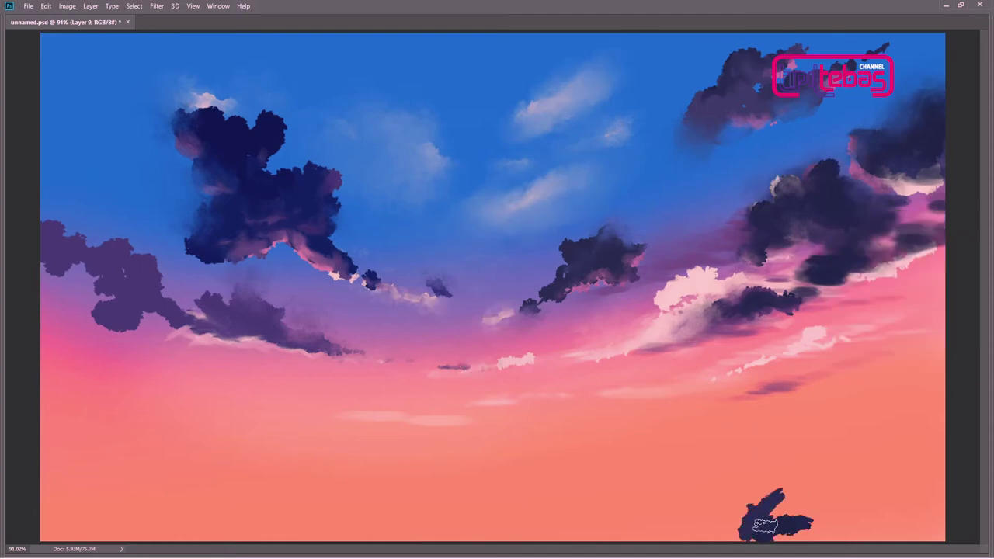
mouse_move(764, 525)
mouse_down()
mouse_move(699, 505)
mouse_move(760, 461)
mouse_move(659, 427)
mouse_move(625, 443)
mouse_up()
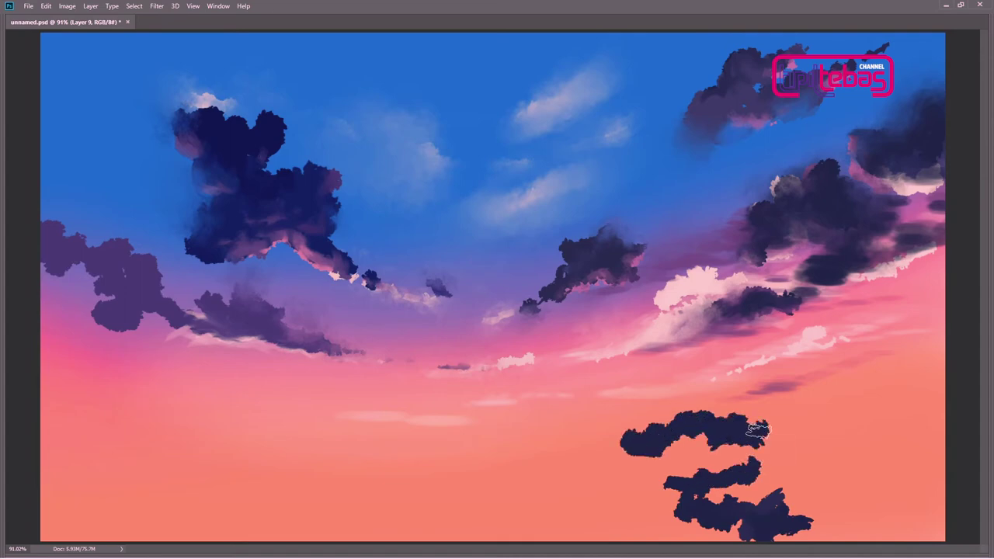
mouse_move(757, 431)
mouse_down()
mouse_move(931, 411)
mouse_move(843, 455)
mouse_move(643, 443)
mouse_move(536, 461)
mouse_up()
mouse_move(69, 419)
mouse_down()
mouse_move(45, 454)
mouse_move(225, 442)
mouse_move(454, 461)
mouse_move(635, 427)
mouse_move(411, 473)
mouse_move(704, 505)
mouse_move(67, 543)
mouse_move(868, 520)
mouse_move(849, 390)
mouse_move(893, 399)
mouse_up()
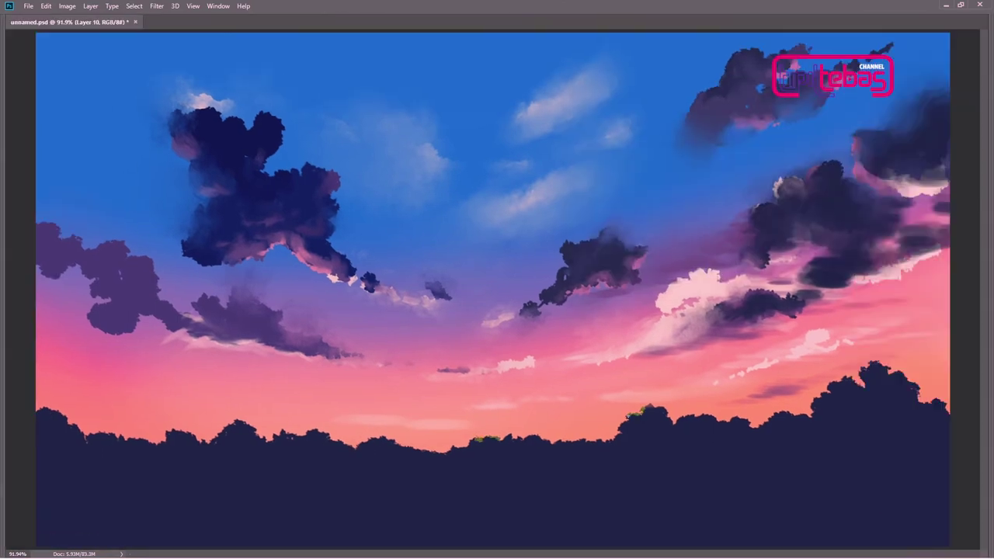
- Brush yellow-green highlights along the right, left and centre-right treetops
mouse_move(638, 410)
mouse_down()
mouse_move(621, 434)
mouse_move(653, 413)
mouse_up()
drag(809, 411, 857, 379)
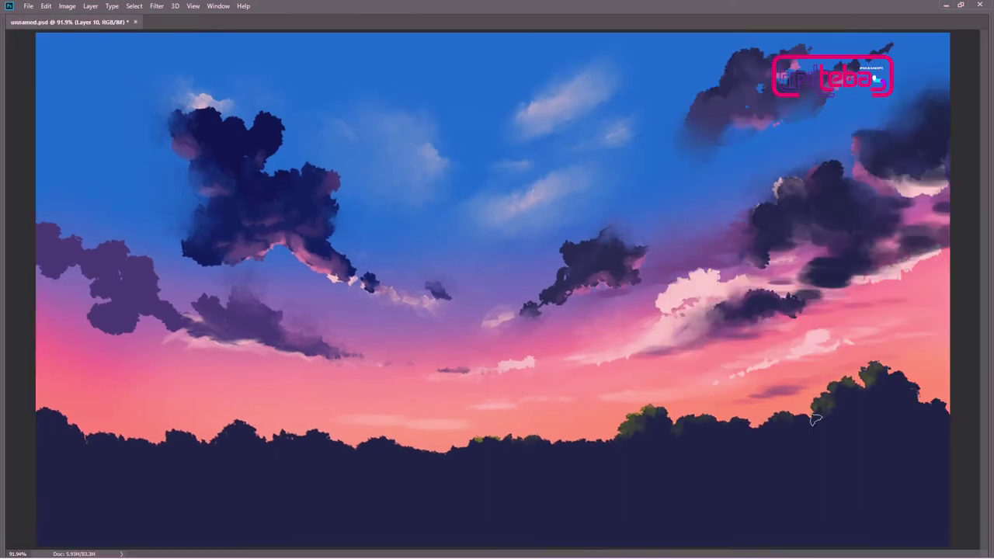
drag(368, 446, 237, 429)
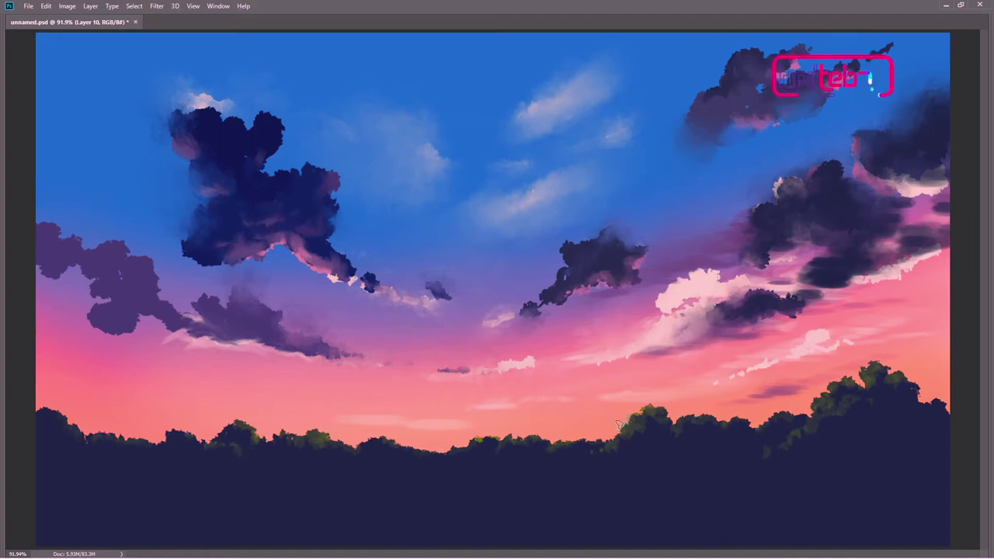
drag(615, 427, 650, 409)
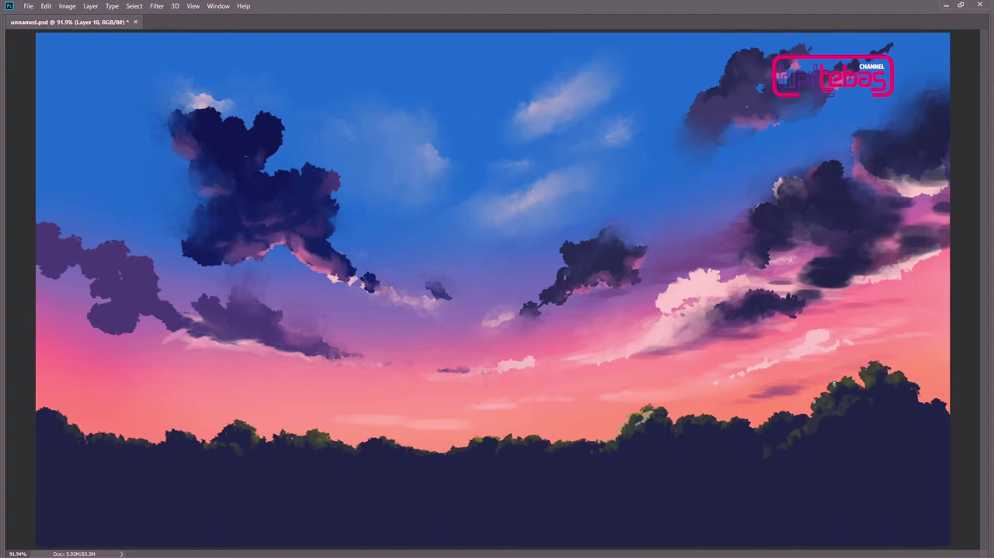
key(Tab)
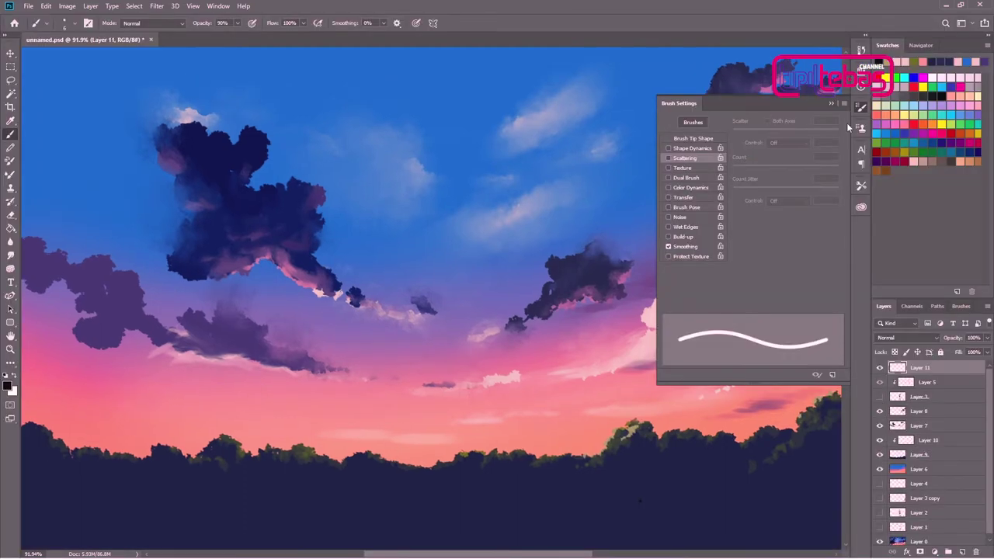
- Draw the pylon's first straight leg from the treetops with a short crossbar and left leg
click(640, 501)
shift+click(619, 345)
shift+click(610, 173)
key(ctrl+z)
shift+click(619, 181)
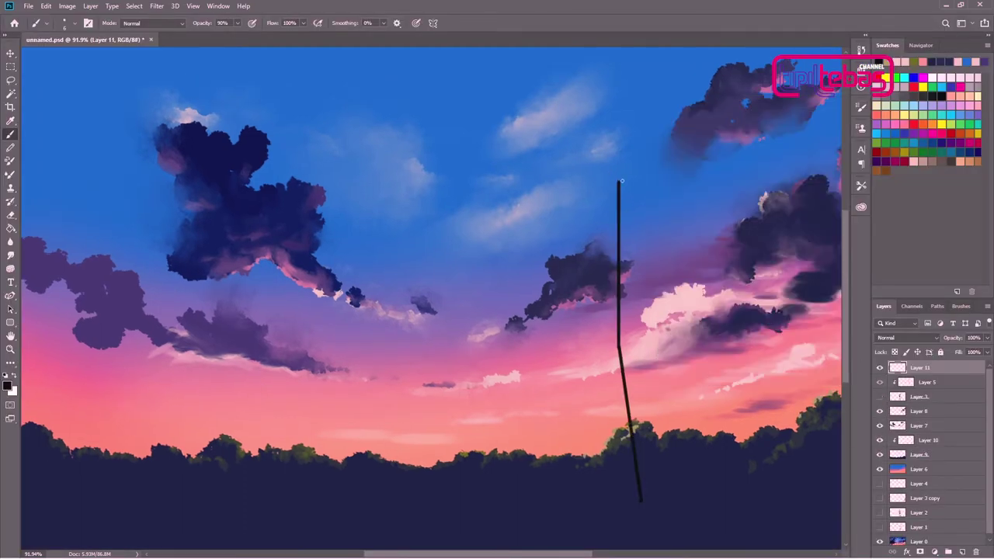
drag(619, 349, 571, 350)
shift+click(553, 507)
key(ctrl+z)
- Draw the tower's rectangular frame, a third upright and a diagonal leg to the ground
click(579, 347)
shift+click(579, 184)
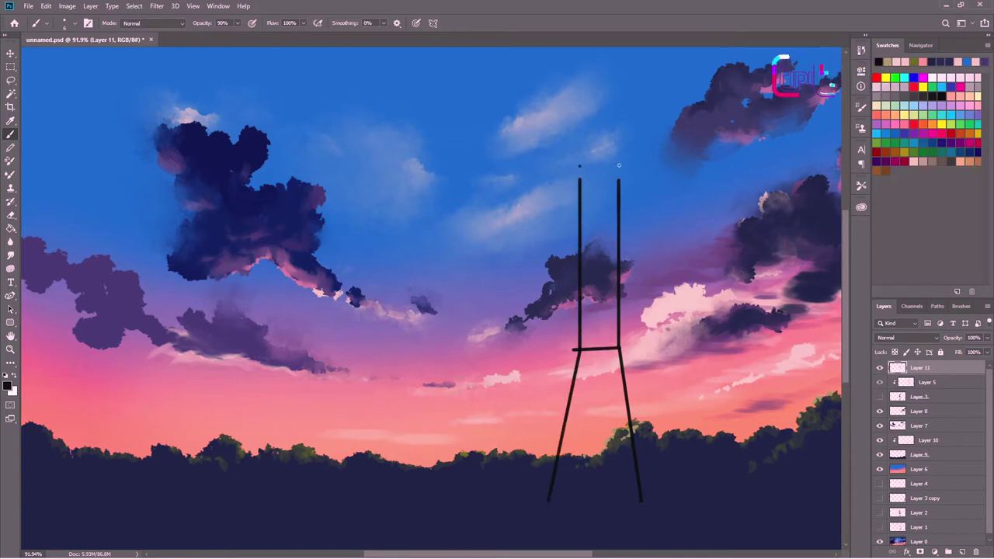
click(619, 194)
shift+click(618, 165)
shift+click(578, 164)
shift+click(578, 349)
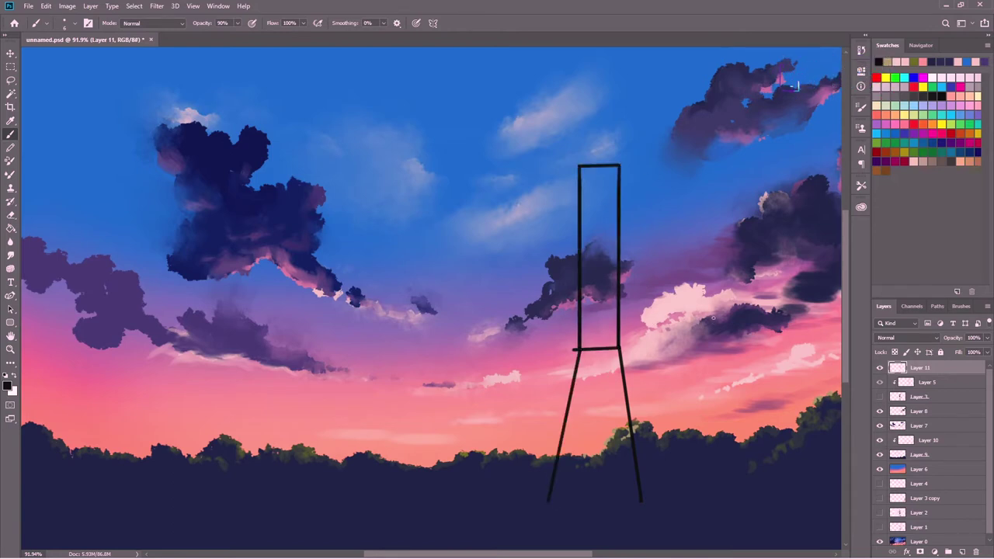
click(630, 171)
shift+click(631, 350)
shift+click(664, 501)
key(ctrl+z)
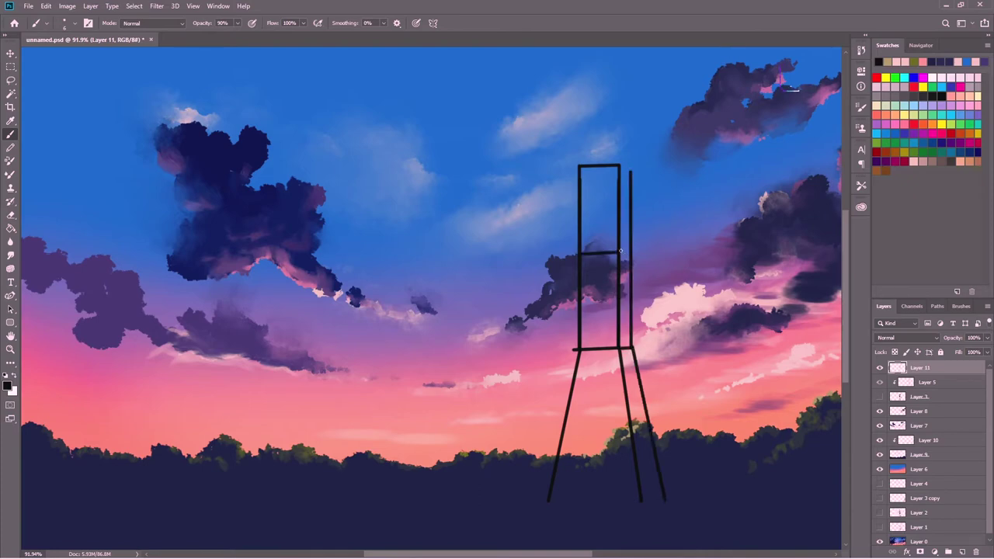
- Draw the lower and upper crossarms, joining their tips to the tower
shift+click(543, 257)
key(ctrl+z)
shift+click(688, 247)
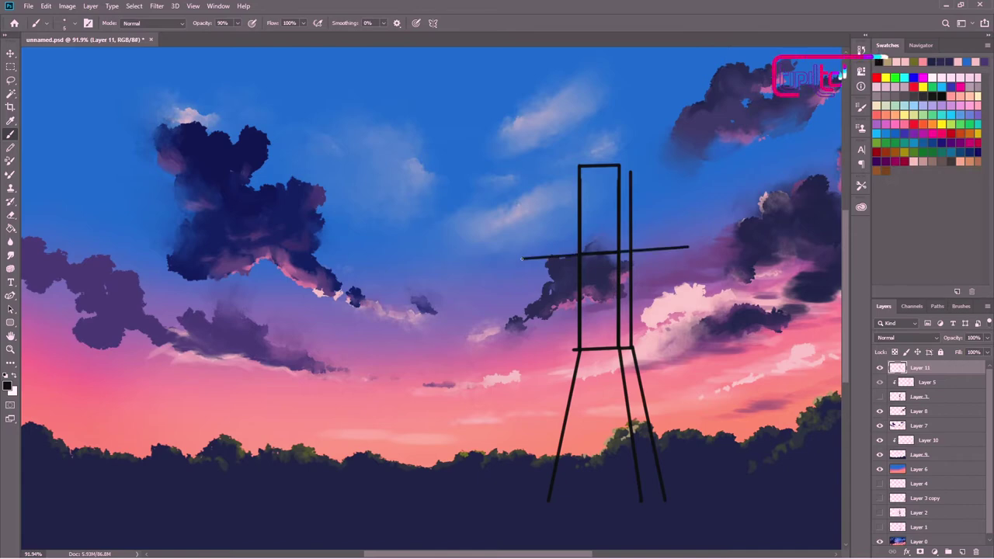
shift+click(619, 231)
shift+click(520, 258)
click(546, 187)
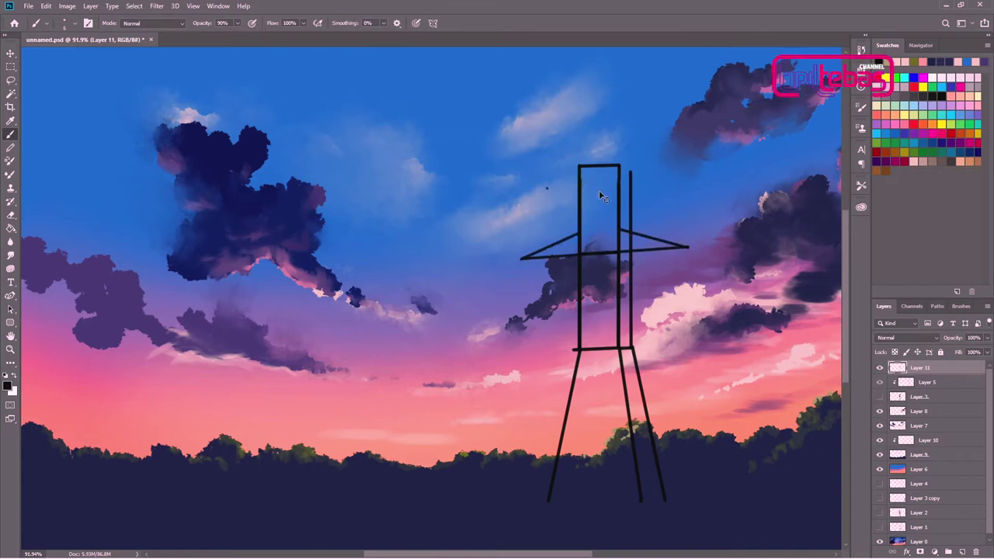
shift+click(651, 182)
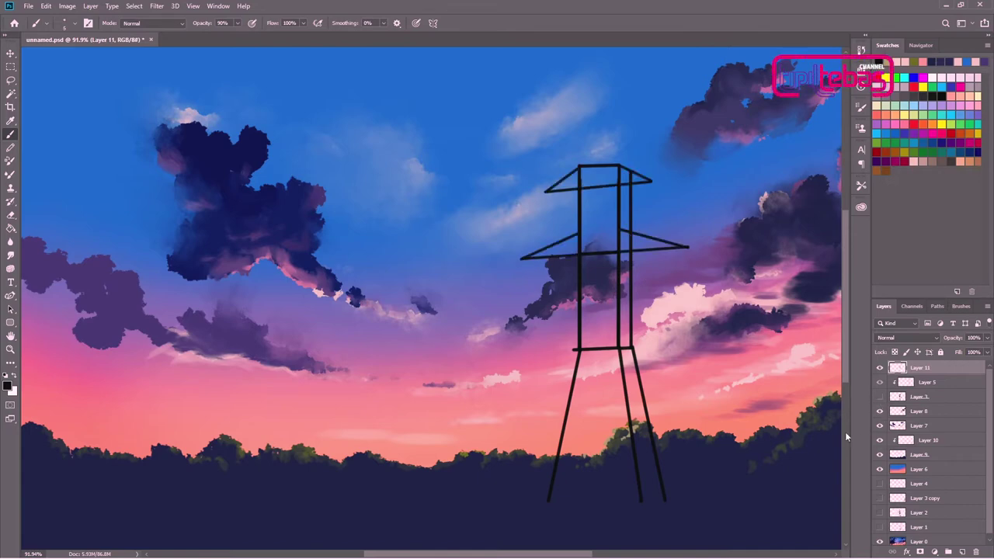
- Select the tower's top box with the Polygonal Lasso
key(l)
key(Tab)
scroll(593, 167, up, 3)
click(599, 135)
click(599, 169)
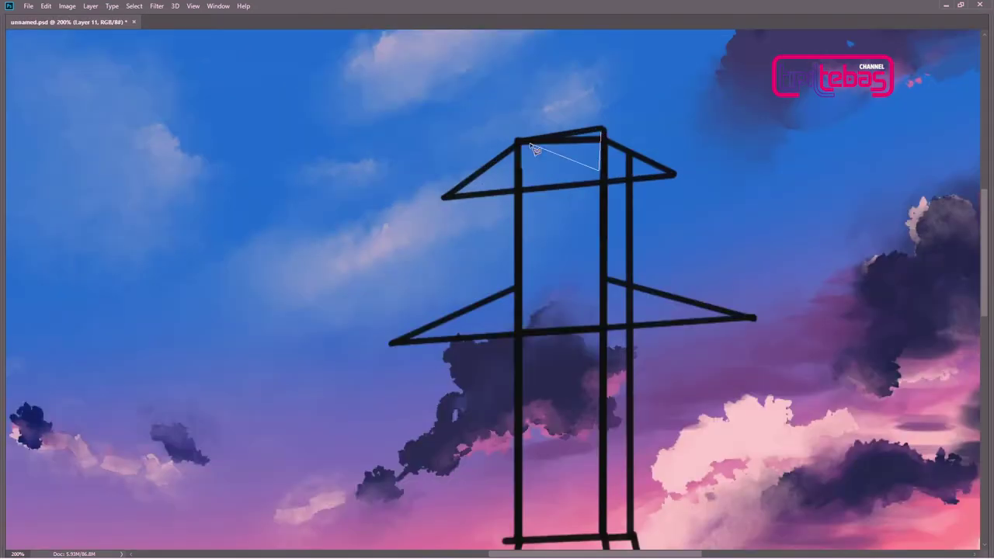
click(535, 150)
key(Tab)
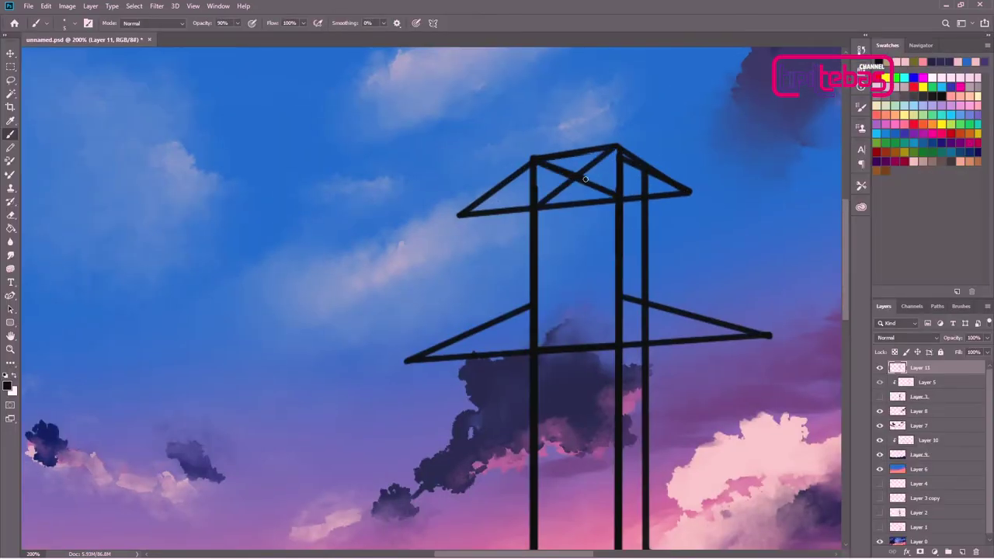
- Draw the pylon's middle leg from the crossbar down to the ground
scroll(586, 180, down, 3)
scroll(550, 204, down, 2)
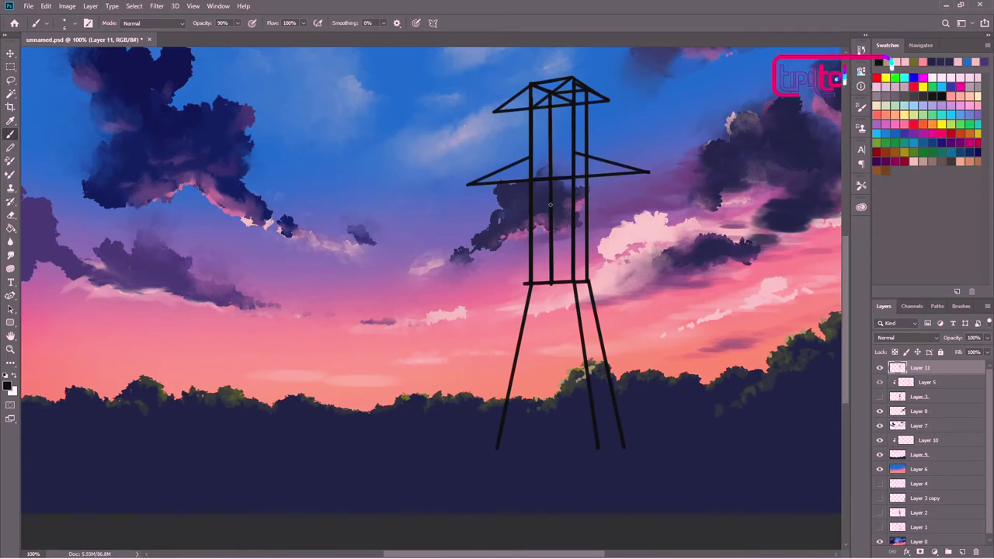
shift+click(537, 444)
drag(550, 161, 546, 178)
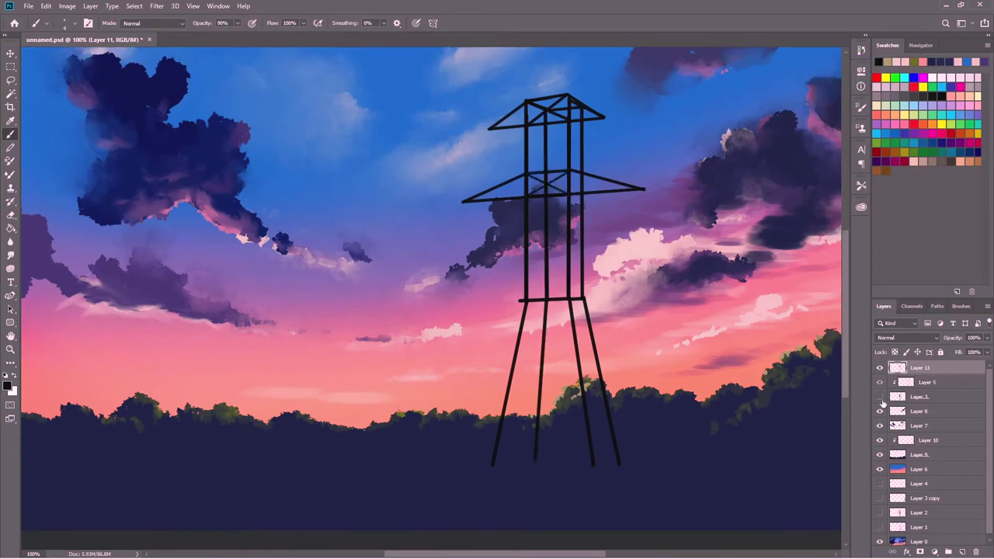
- Add an X diagonal in the top box and a horizontal bar across the tower
shift+click(569, 124)
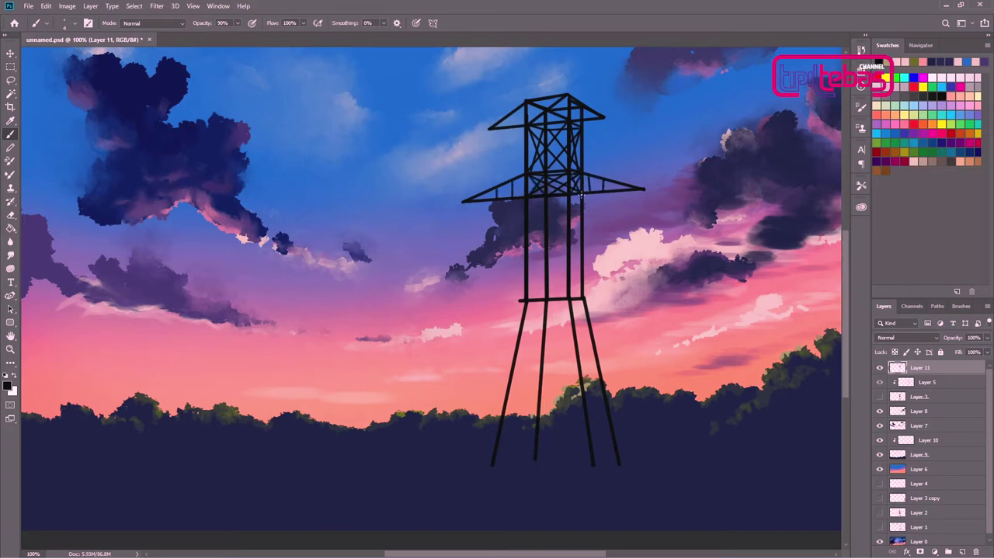
shift+click(529, 300)
key(ctrl+z)
click(567, 226)
shift+click(525, 230)
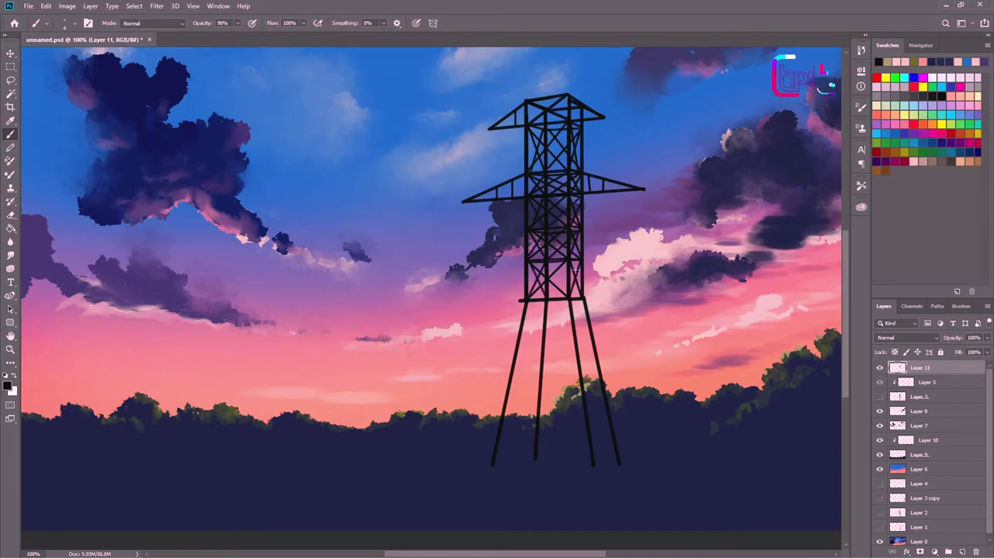
- Add cross-braces and diagonal braces between the lower legs
click(497, 461)
shift+click(540, 402)
shift+click(592, 455)
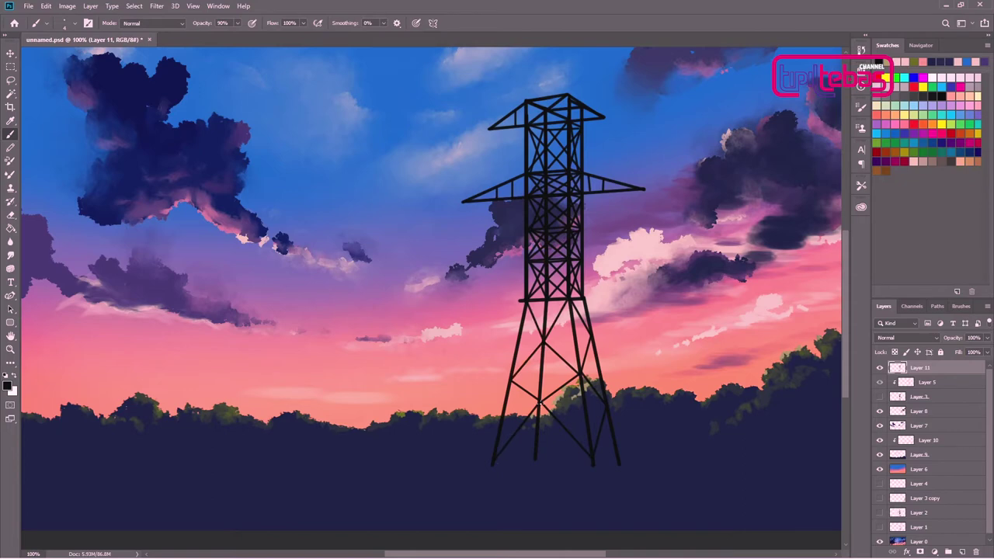
click(534, 459)
shift+click(582, 376)
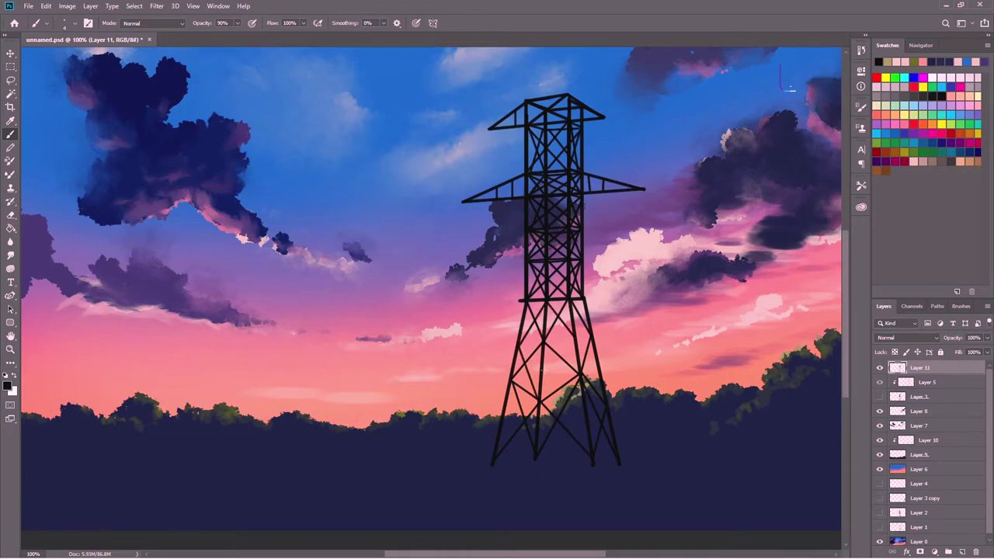
click(541, 337)
shift+click(576, 398)
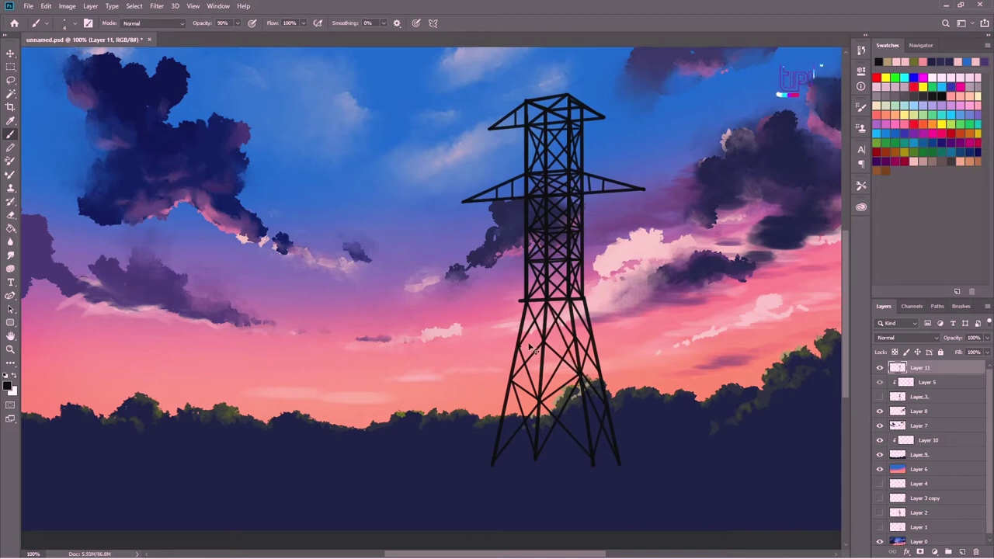
- Add more lower-tower braces and lines along the crossarms' lower edges
shift+click(545, 378)
shift+click(599, 377)
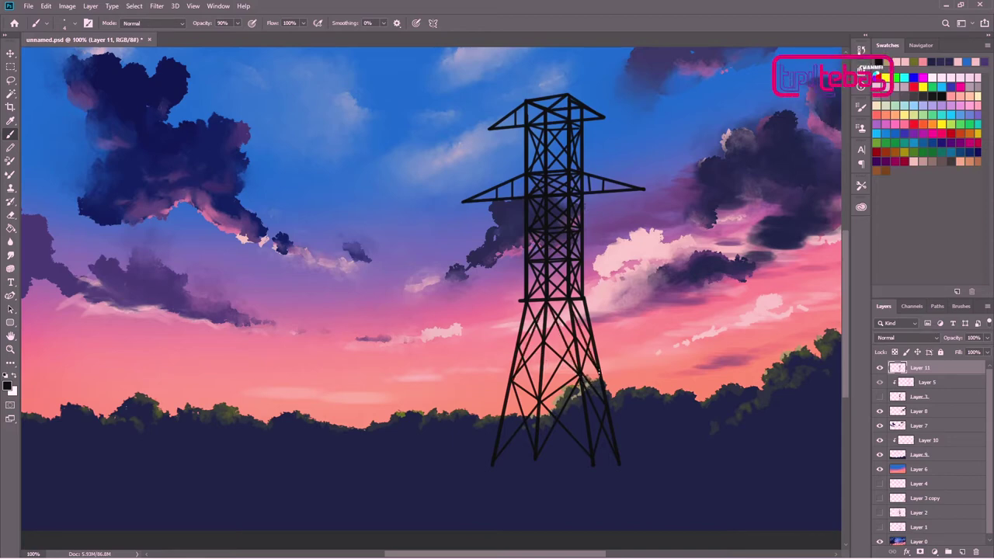
shift+click(543, 347)
shift+click(497, 453)
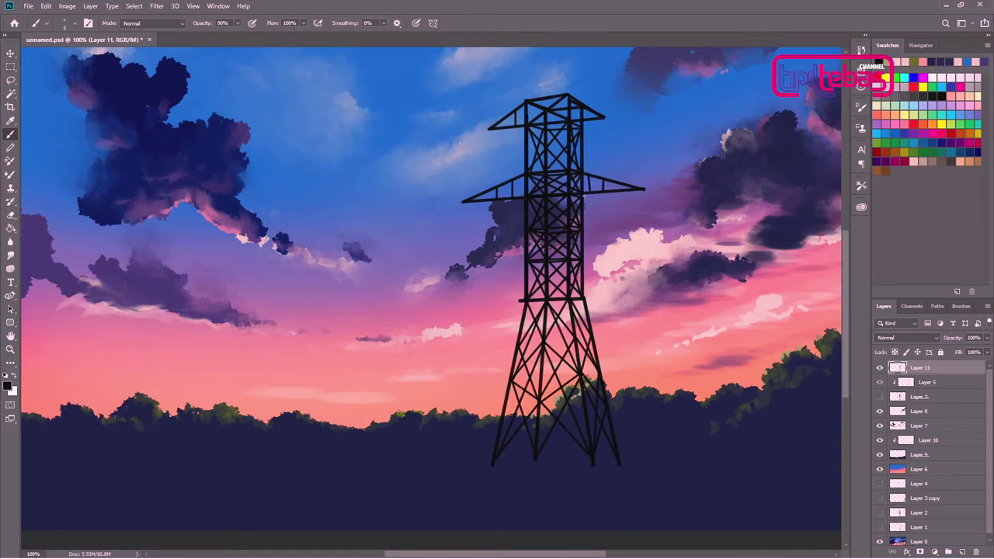
shift+click(642, 188)
shift+click(481, 202)
scroll(487, 157, up, 2)
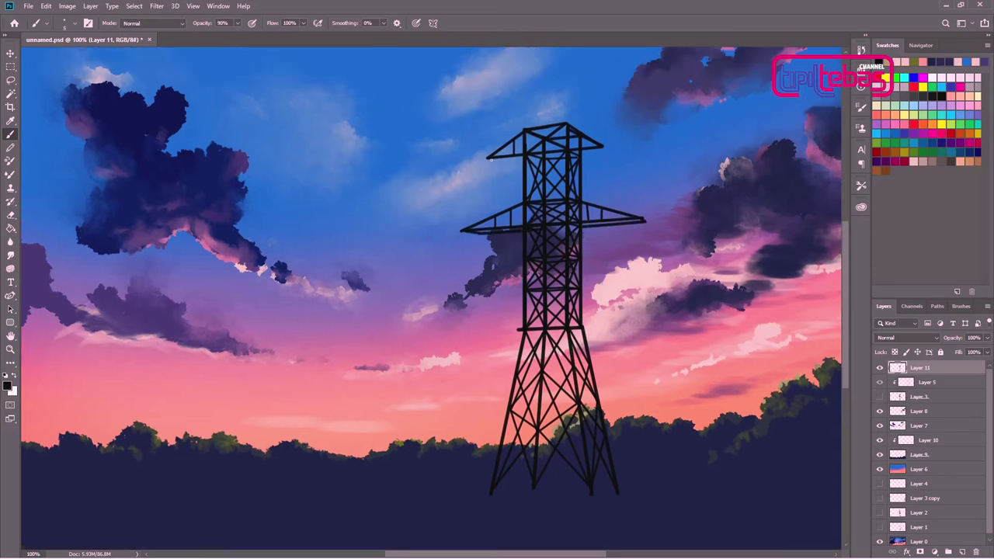
shift+click(605, 149)
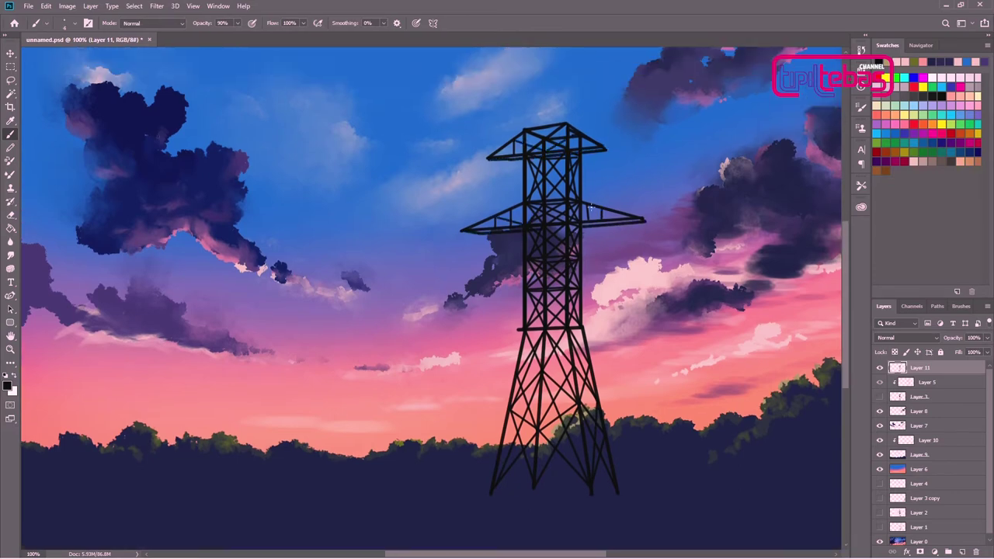
- Erase unwanted parts of the tower, then return to the Brush
key(e)
scroll(510, 330, up, 1)
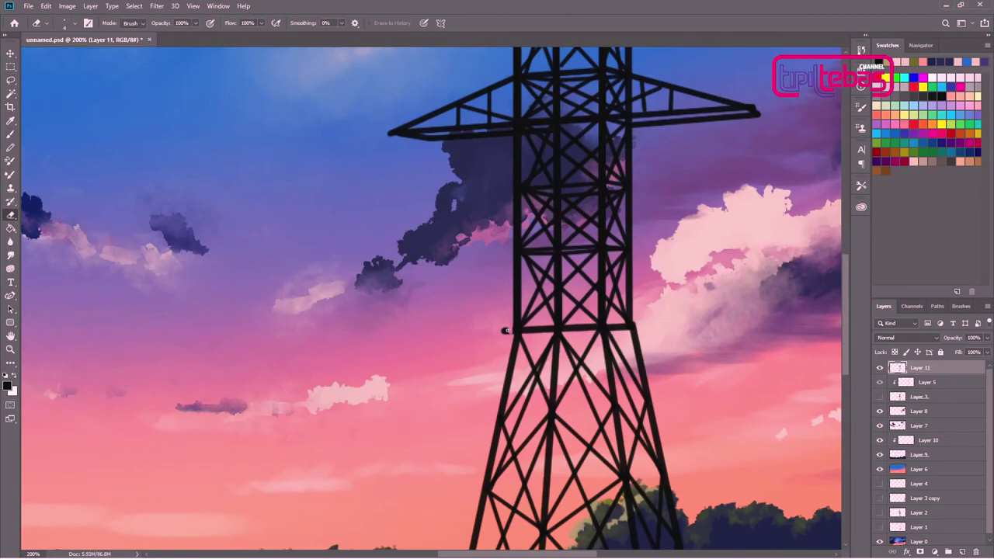
scroll(506, 332, down, 3)
scroll(506, 338, up, 3)
key(b)
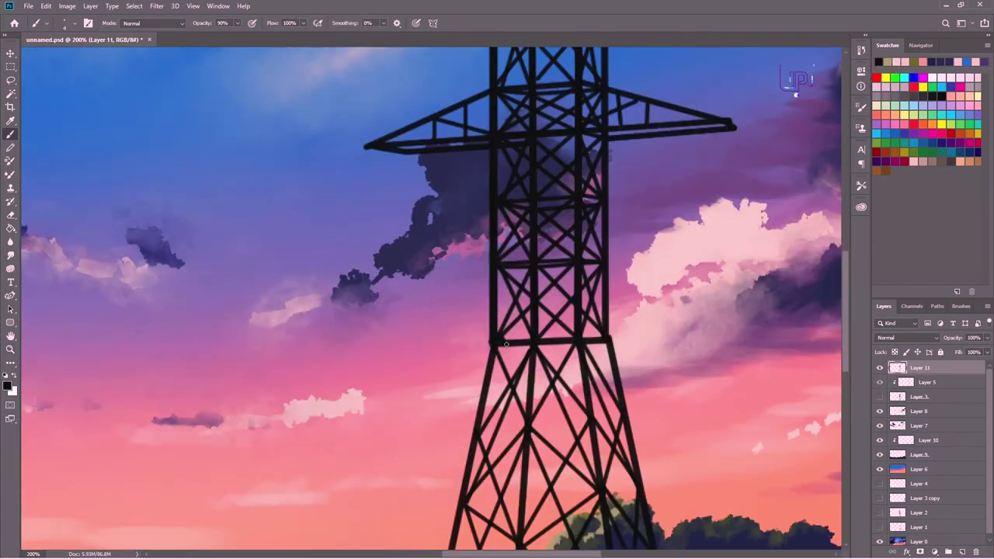
scroll(546, 343, right, 1)
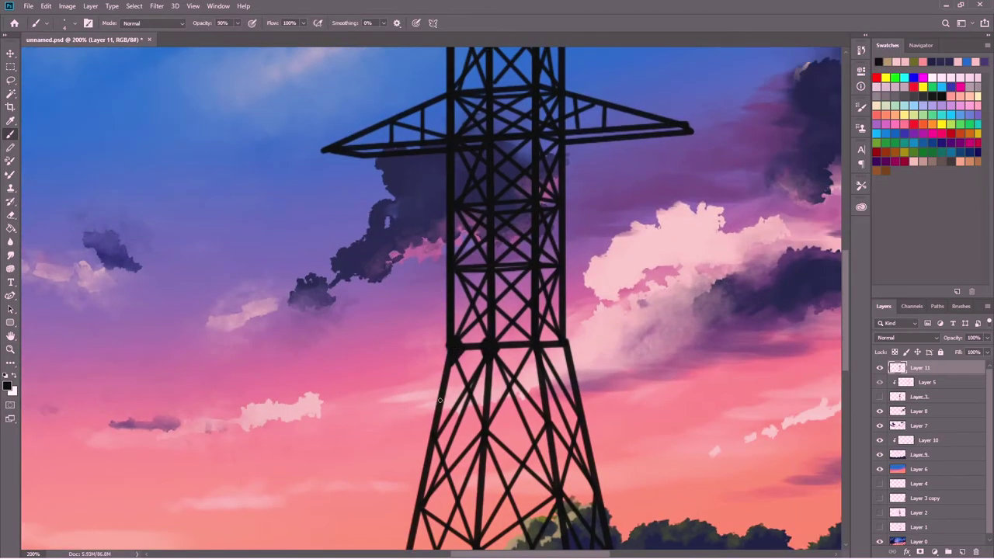
- Dot bolts onto six lattice joints and view the whole painting without panels
click(457, 269)
click(532, 268)
click(457, 207)
click(533, 206)
click(456, 146)
click(490, 269)
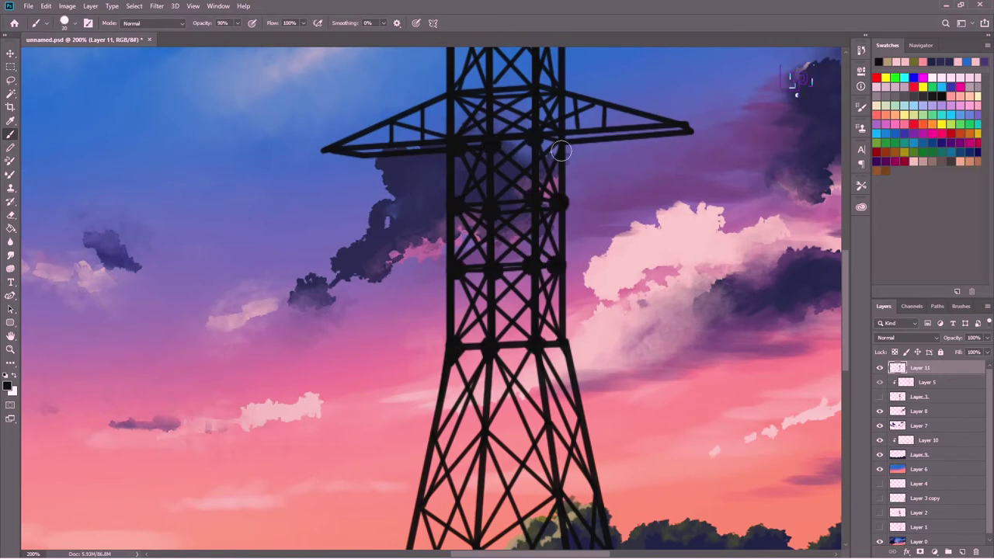
scroll(561, 151, down, 2)
scroll(560, 151, down, 4)
key(Tab)
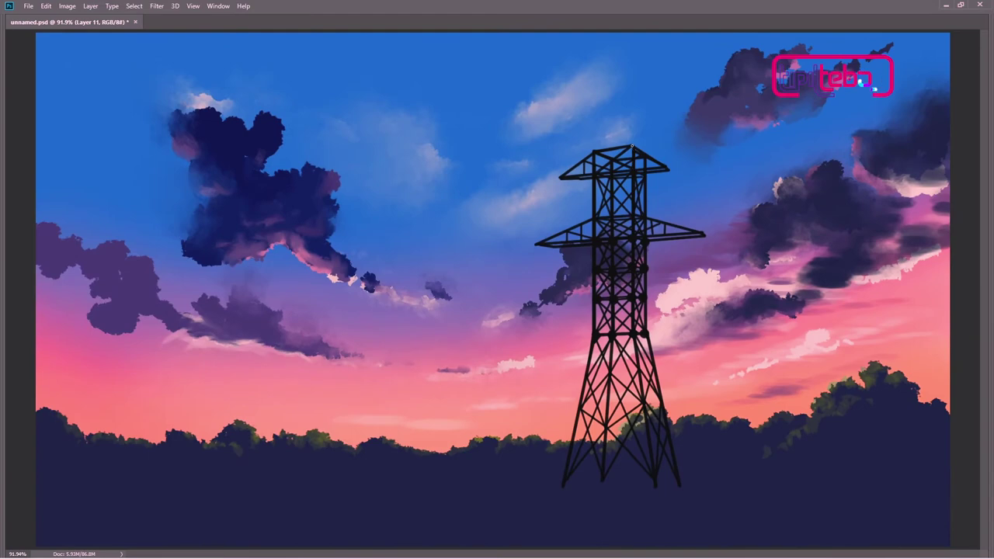
- Draw the spire's sides up to an apex with a diagonal brace inside
drag(632, 145, 620, 99)
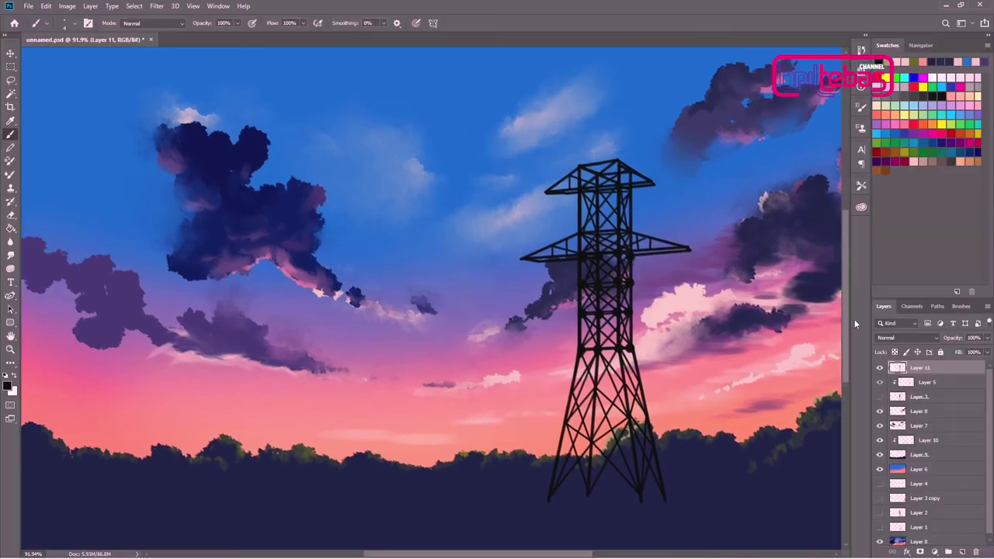
mouse_move(603, 96)
mouse_down()
mouse_move(579, 165)
mouse_move(627, 164)
mouse_up()
mouse_move(603, 98)
mouse_down()
mouse_move(596, 163)
mouse_move(618, 139)
mouse_up()
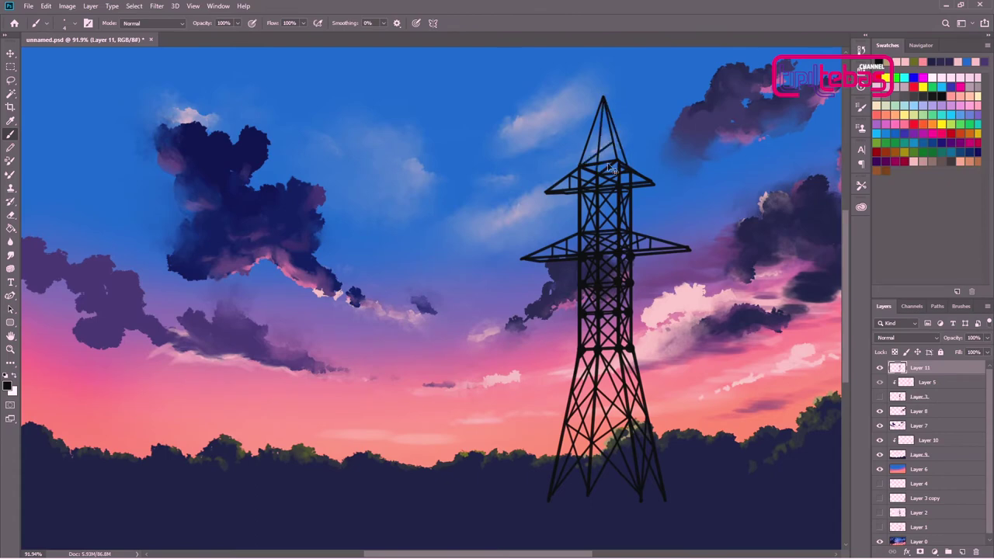
drag(580, 164, 614, 147)
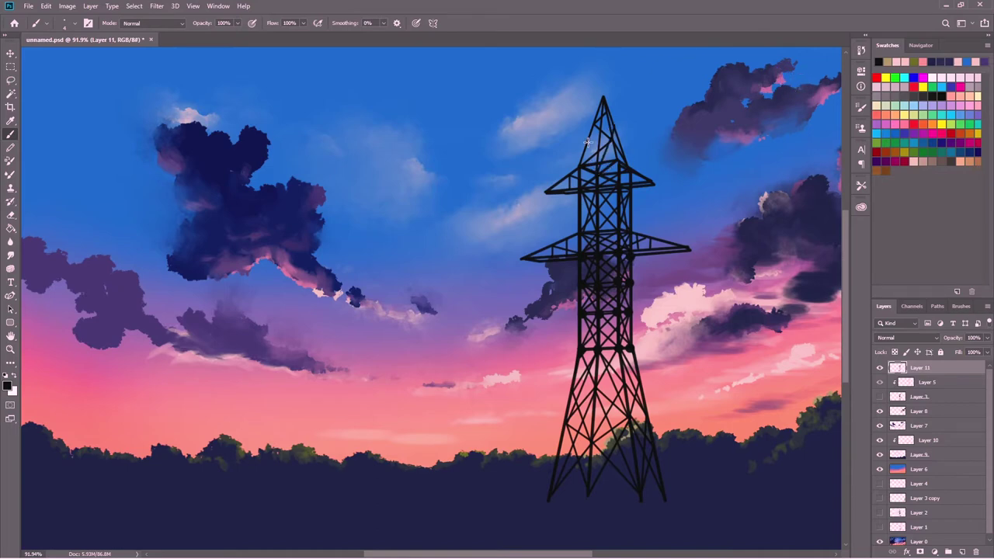
- Add a new empty layer above the tower and zoom out to see the painting
key(ctrl+shift+alt+n)
scroll(619, 182, down, 1)
key(v)
right_click(568, 271)
- Clip the new layer to the tower and sample a mauve with a fine brush
key(Escape)
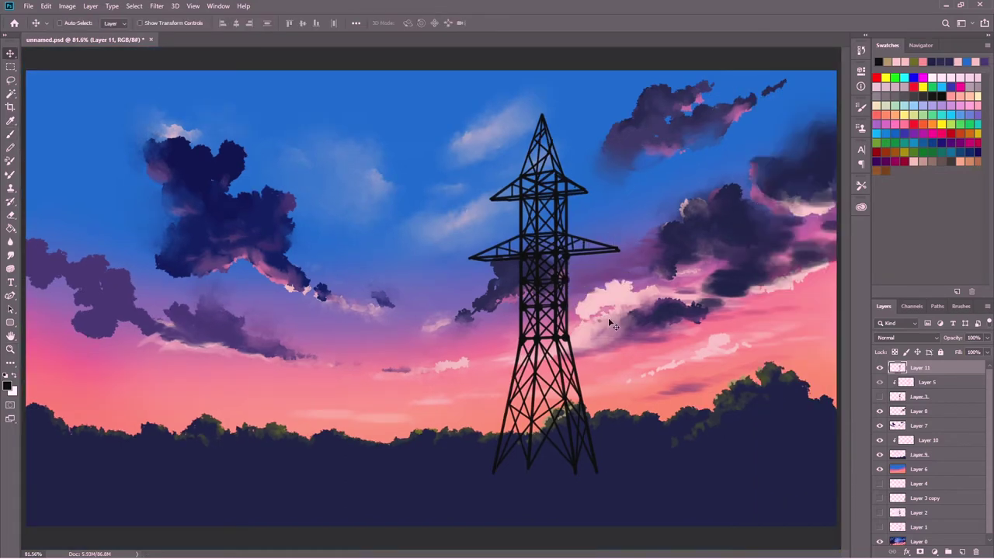
key(b)
alt+click(569, 262)
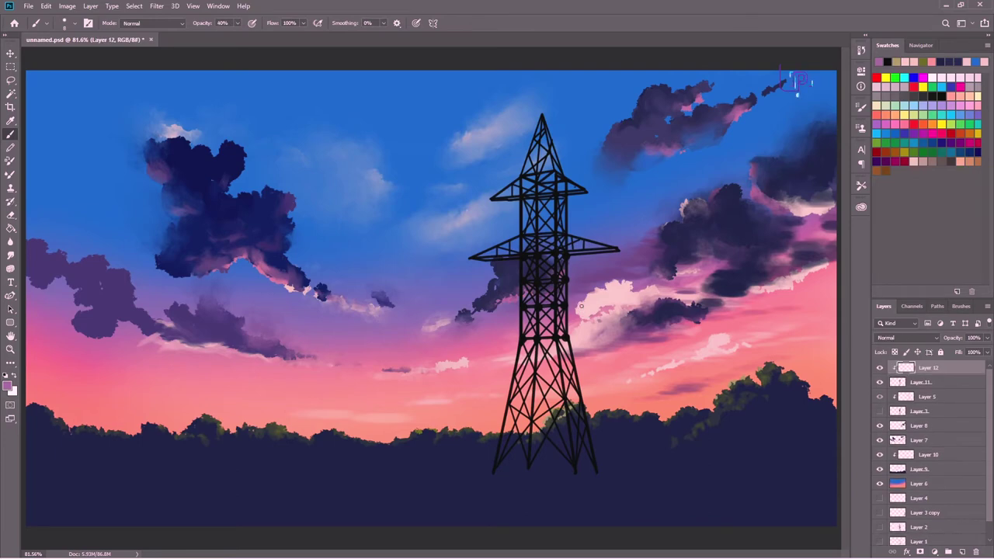
key(bracketright)
key(bracketright)
key(bracketright)
key(1)
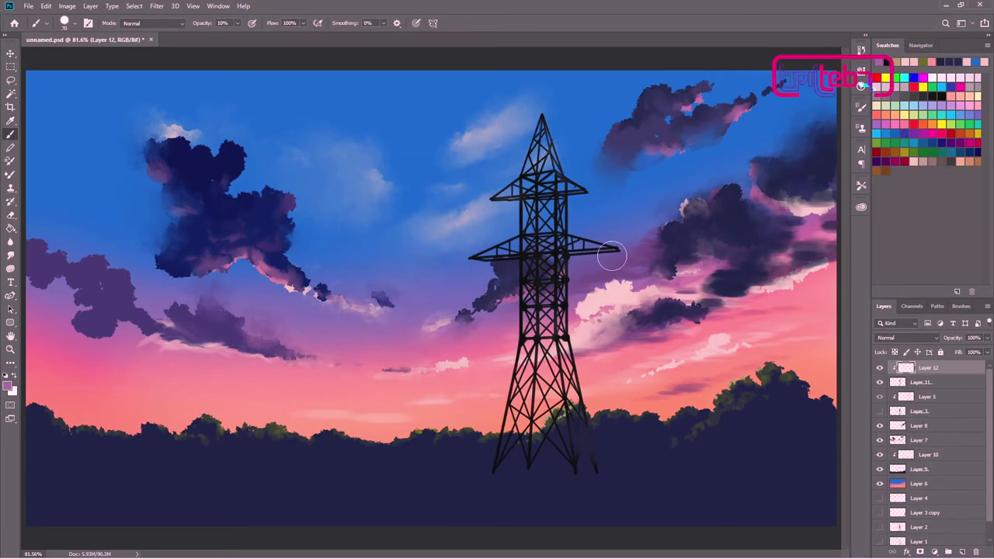
key(bracketleft)
key(bracketleft)
key(bracketleft)
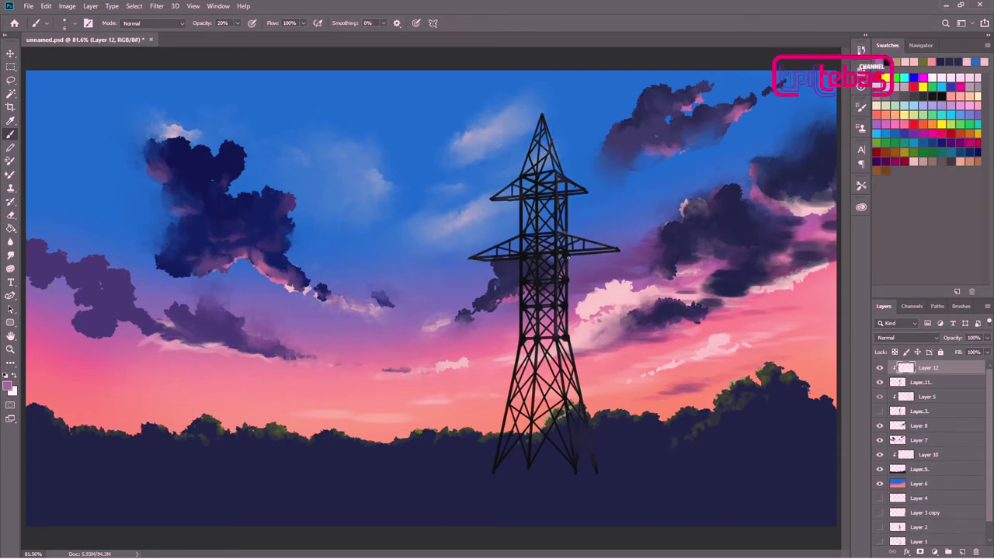
- Sample sunset pinks, tint at 20% opacity, tidy with the Eraser, then set 60% opacity
alt+click(567, 262)
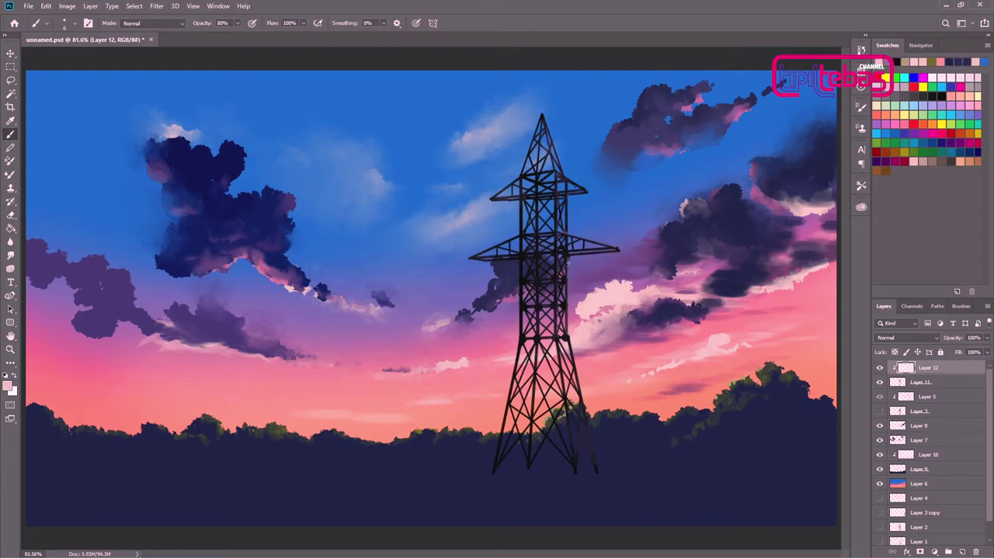
alt+click(556, 291)
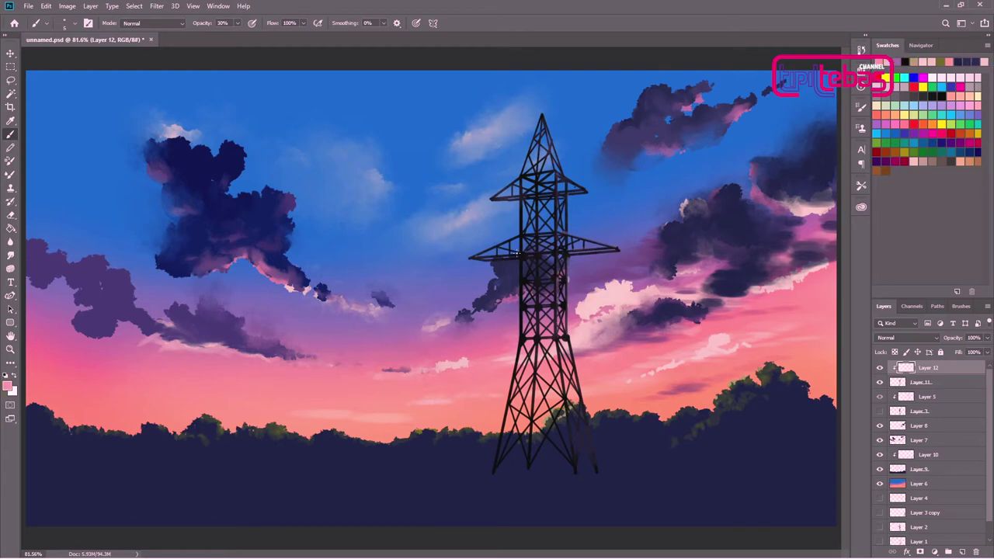
key(2)
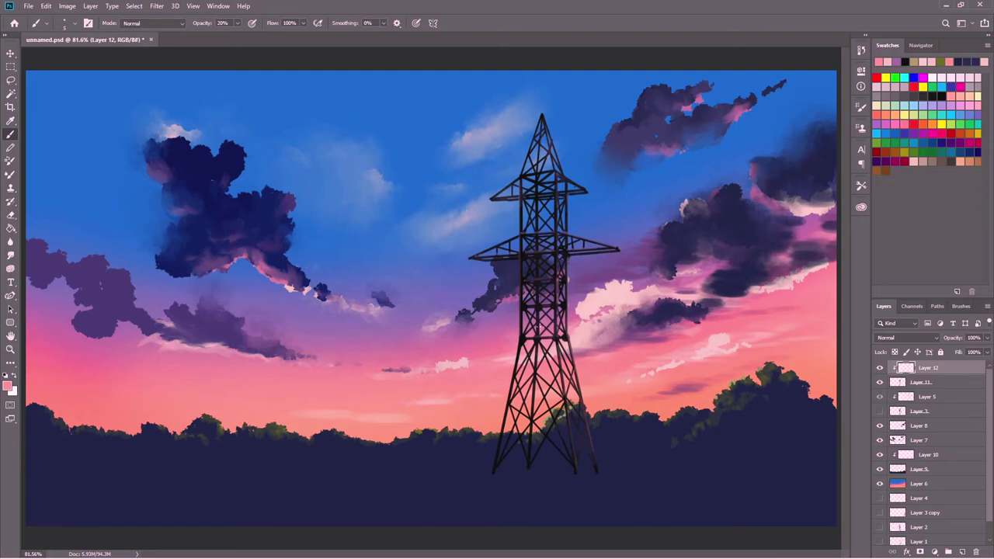
key(e)
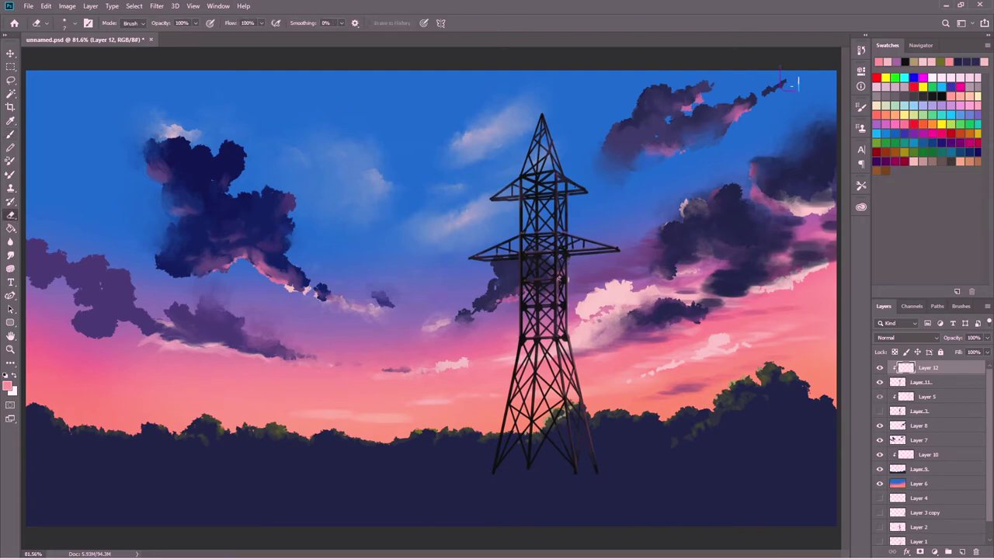
key(b)
key(6)
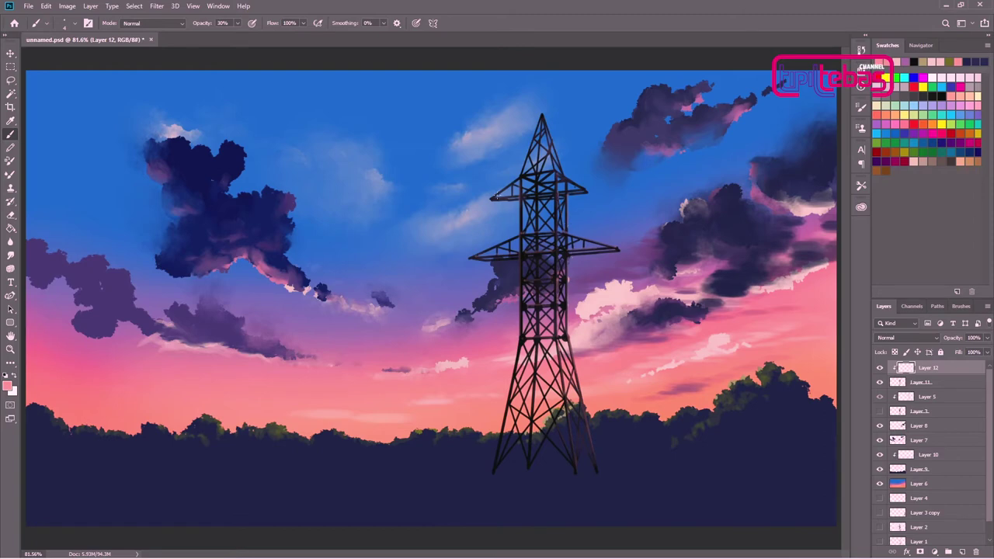
- Duplicate the pylon and its tint layer, then shrink the copy and move it to the right edge
key(e)
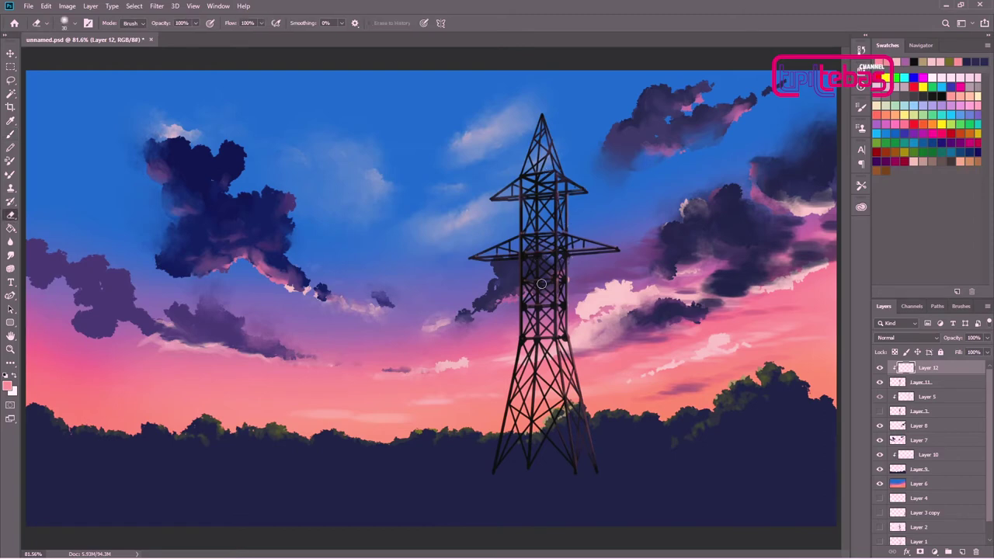
key(ctrl+j)
key(ctrl+t)
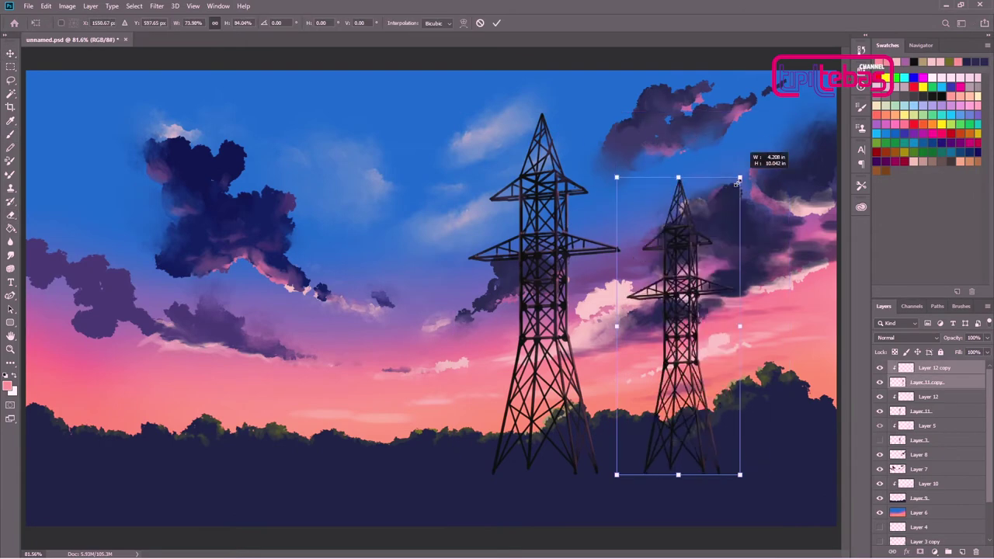
mouse_move(738, 173)
mouse_down()
mouse_move(742, 197)
mouse_move(842, 256)
mouse_up()
key(Return)
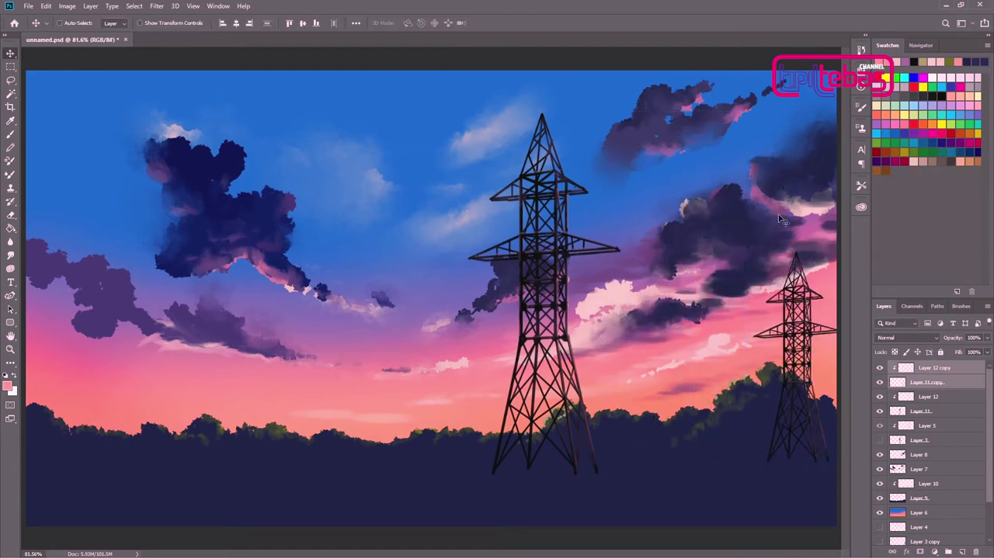
key(ctrl+bracketleft)
key(ctrl+bracketleft)
key(ctrl+bracketleft)
- Place the pylon copy behind the tree-line and raise its Lightness by +3
drag(918, 469, 883, 461)
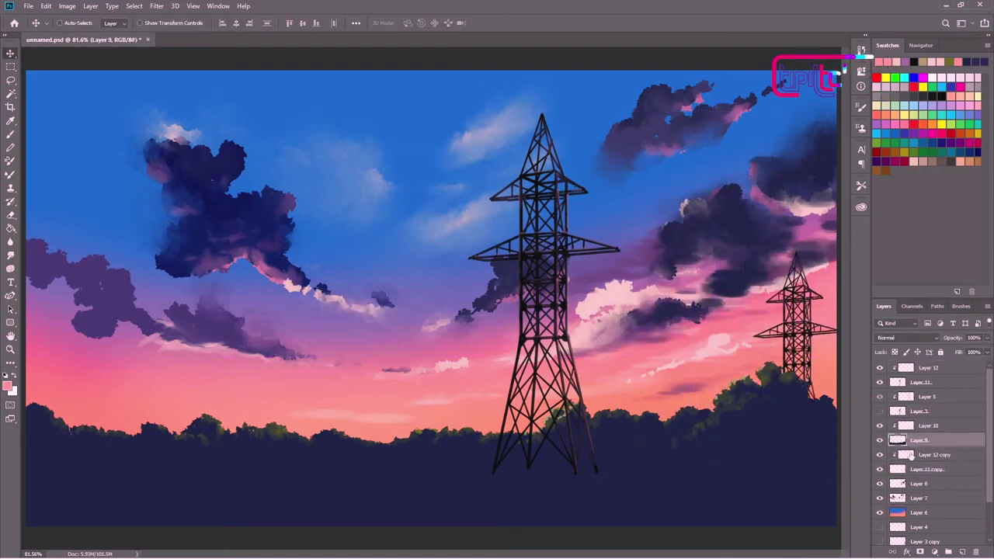
click(924, 454)
click(924, 469)
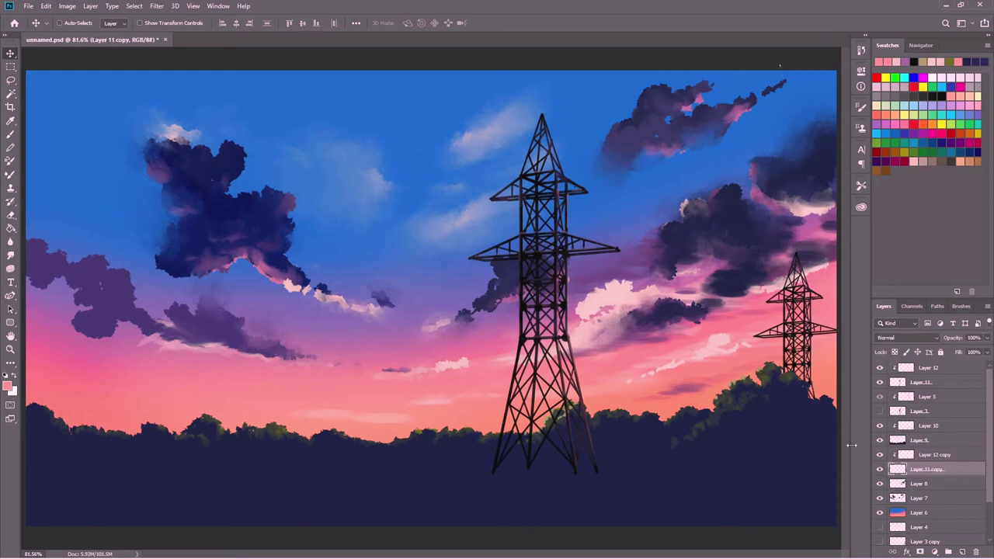
key(ctrl+u)
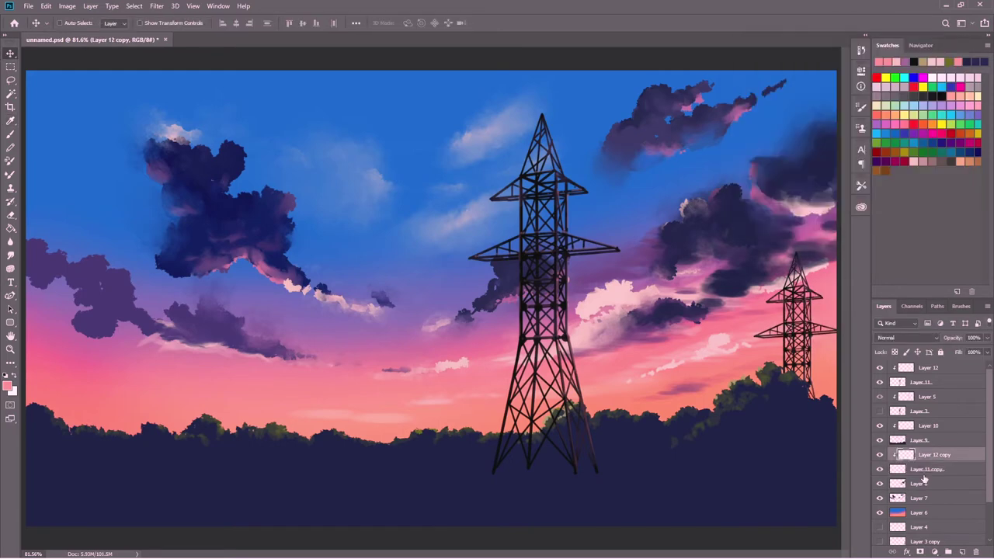
drag(824, 173, 826, 175)
key(Return)
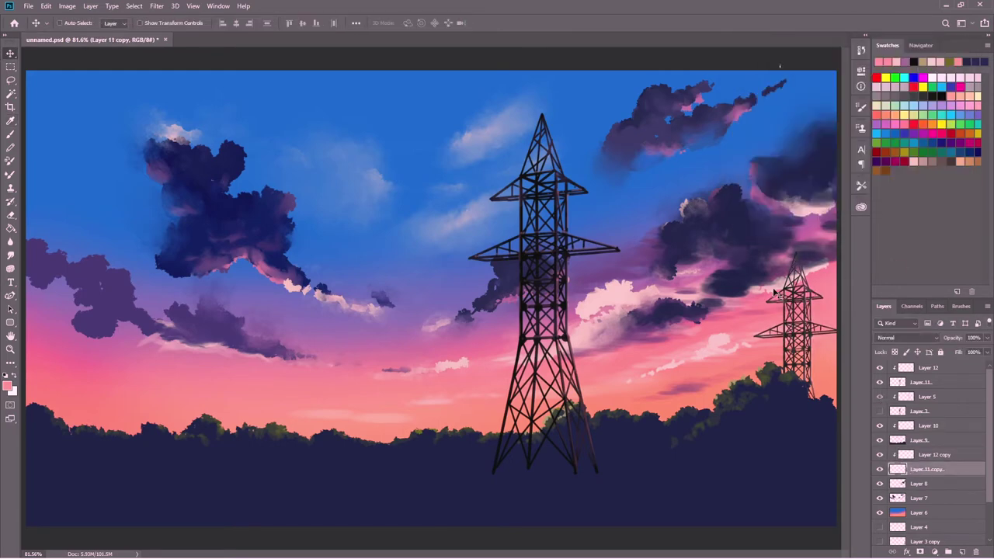
key(ctrl+shift+alt+n)
key(b)
key(Tab)
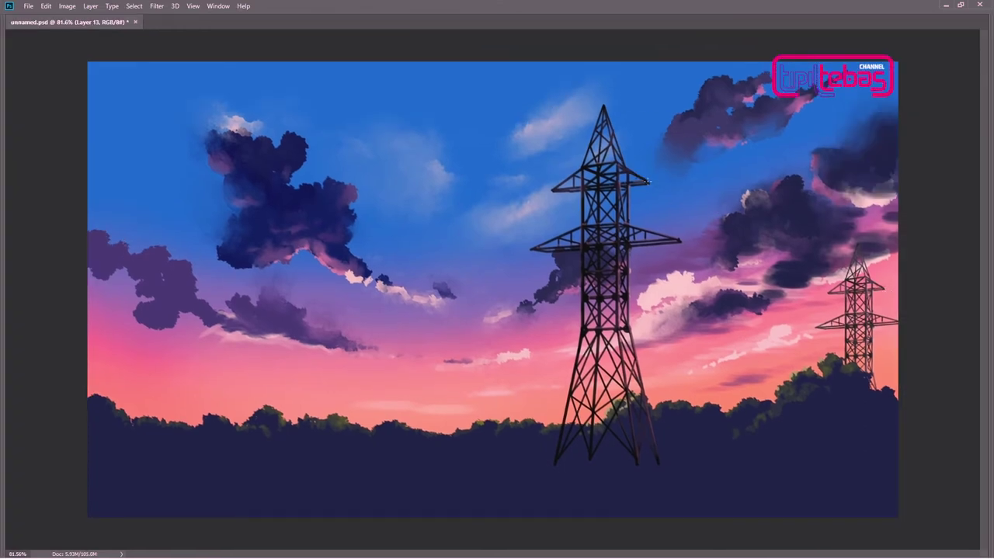
- Draw straight power lines from the main pylon's crossarms and top to the far pylon
shift+click(866, 281)
click(630, 218)
shift+click(773, 272)
click(629, 277)
shift+click(822, 329)
key(Tab)
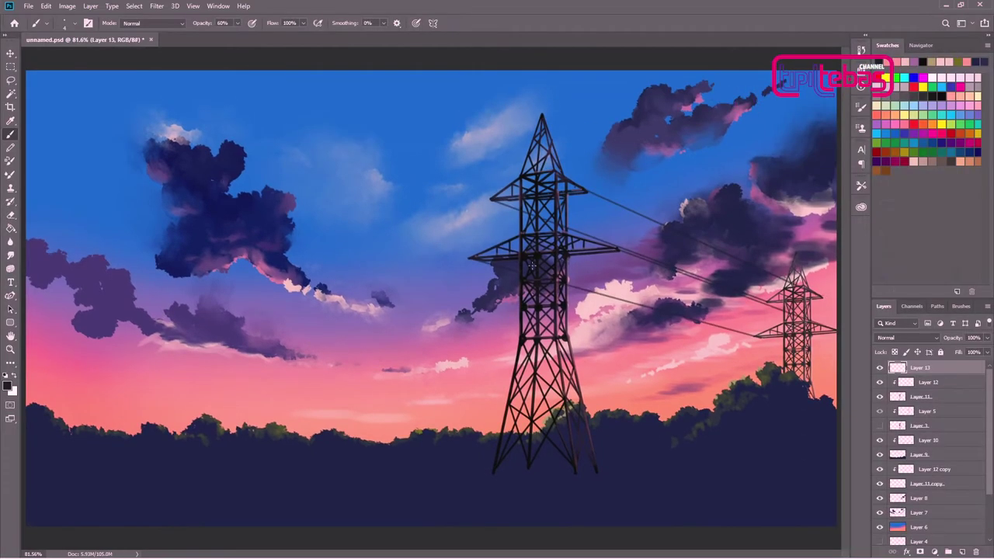
click(567, 271)
shift+click(759, 335)
click(545, 118)
shift+click(687, 198)
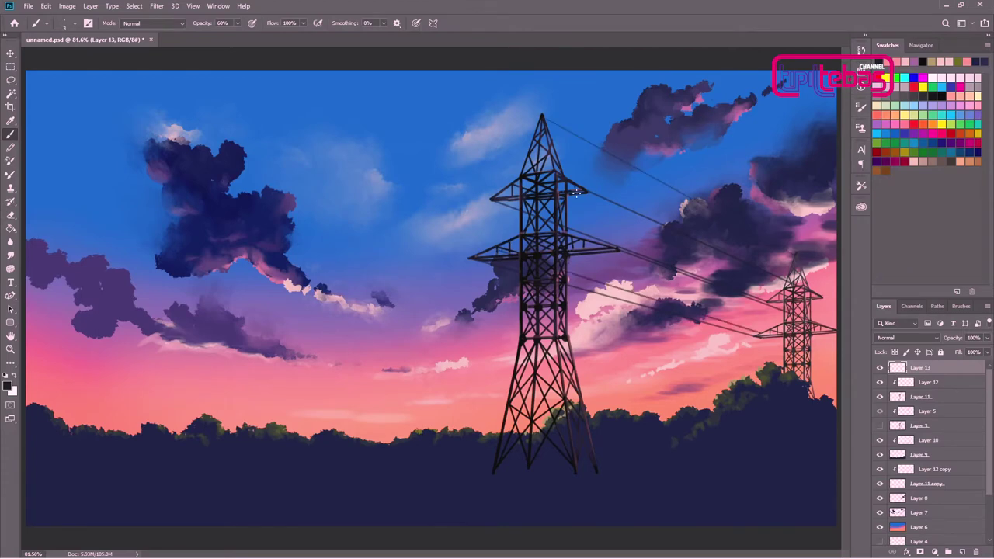
- Extend wires from the tower tops across the sky and add long diagonal wires toward the ground
key(Tab)
click(604, 107)
shift+click(491, 61)
key(Tab)
key(Tab)
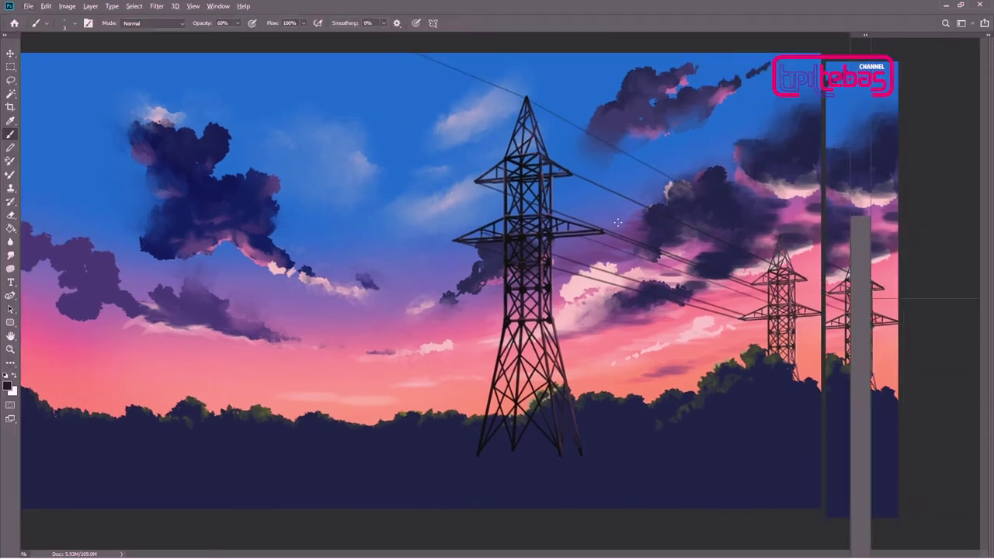
click(553, 191)
shift+click(118, 62)
click(582, 183)
shift+click(355, 61)
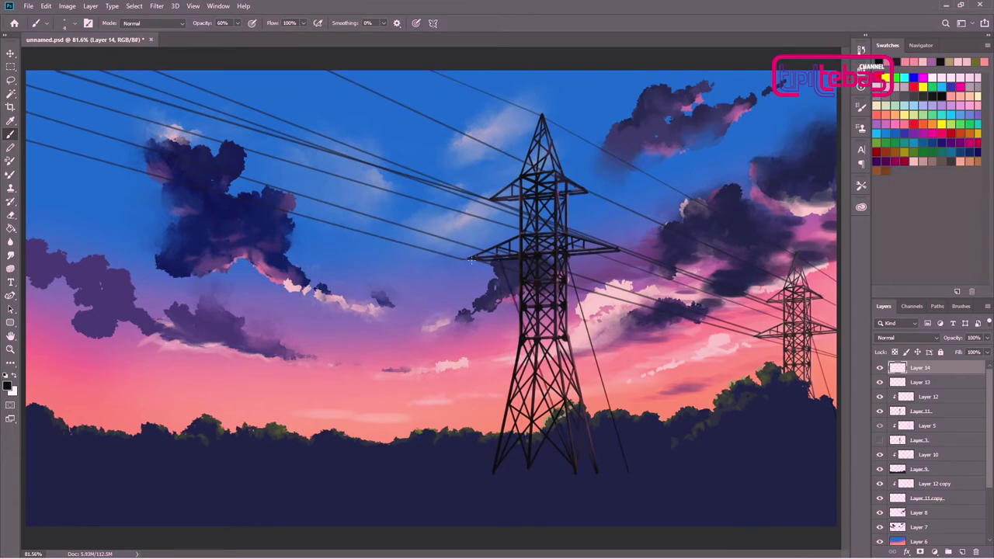
drag(469, 259, 512, 350)
key(ctrl+plus)
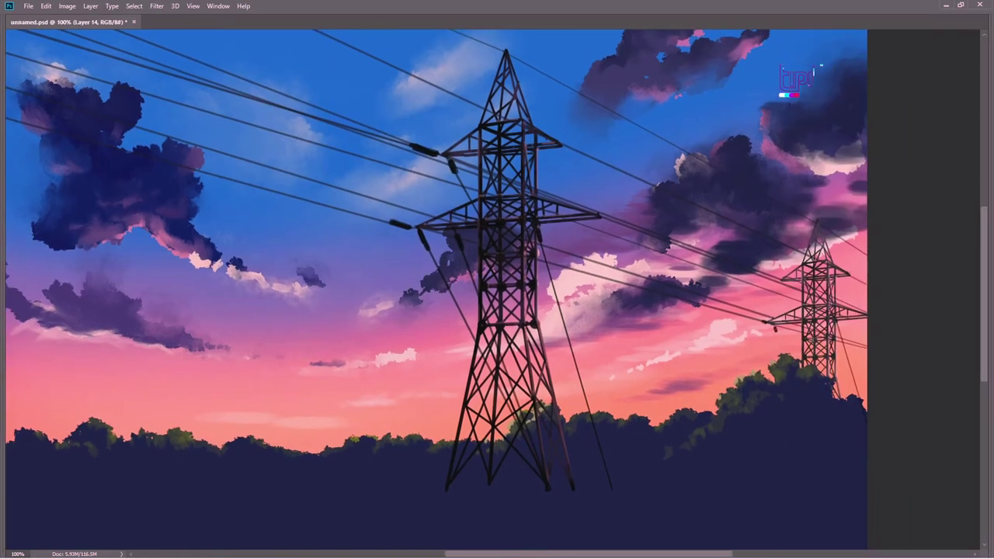
- Draw small drooping insulator loops beneath the crossarms of both pylons
key(Tab)
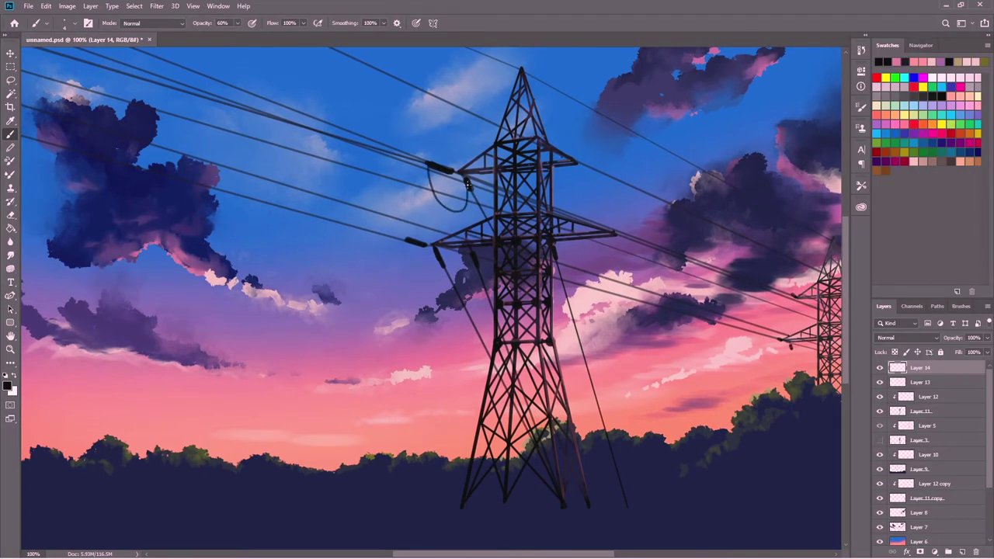
key(Tab)
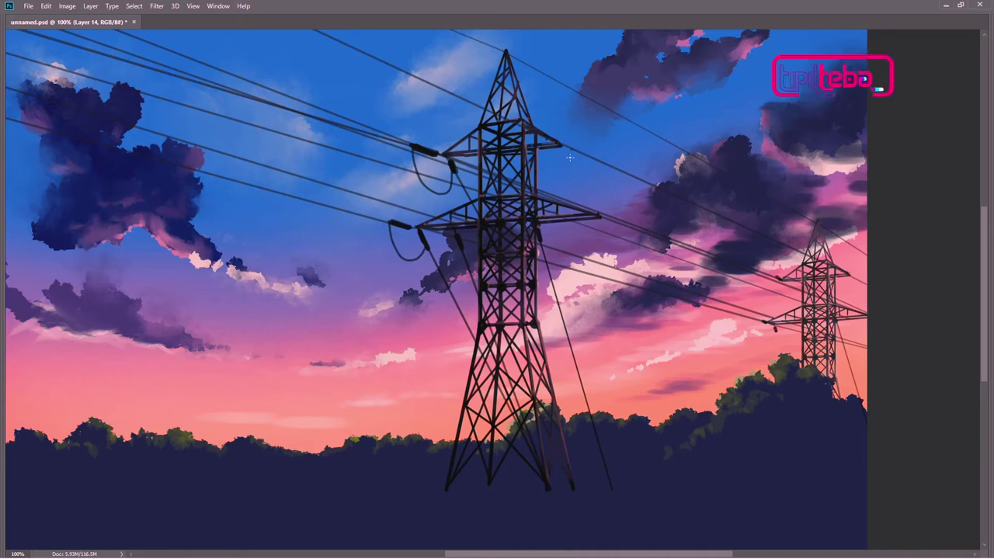
drag(569, 157, 564, 166)
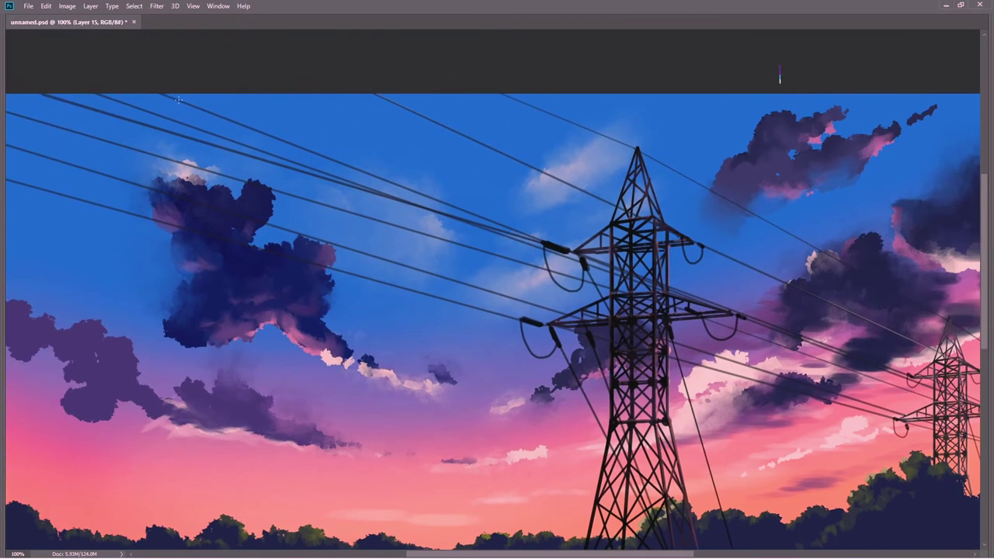
drag(294, 73, 620, 331)
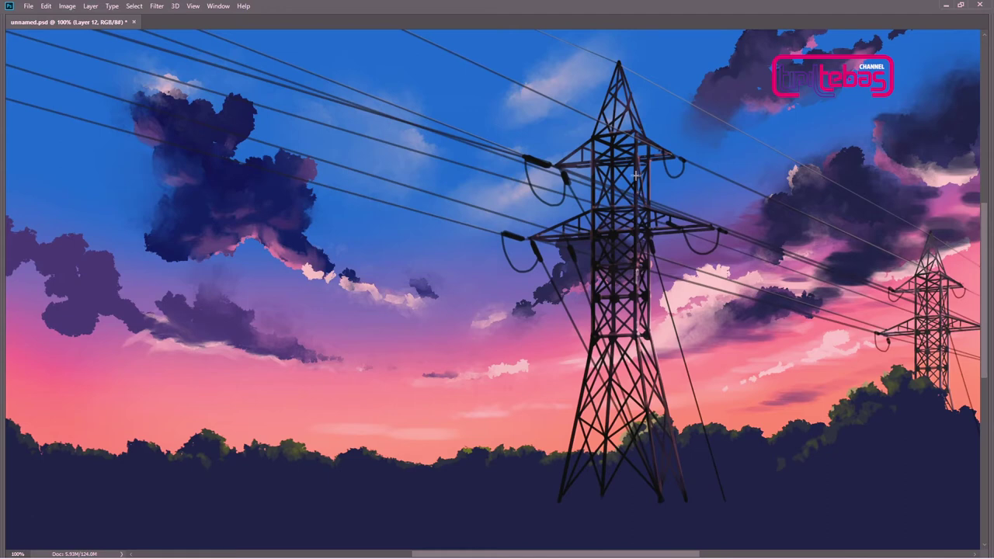
key(ctrl+0)
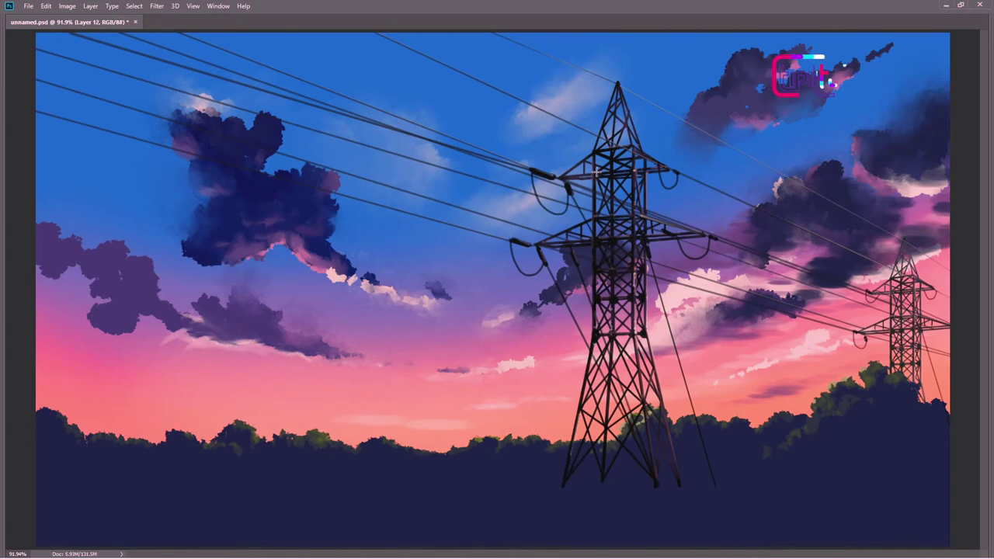
- Choose a grass brush preset and paint a dark grass strip along the bottom edge
right_click(671, 390)
scroll(751, 507, down, 2)
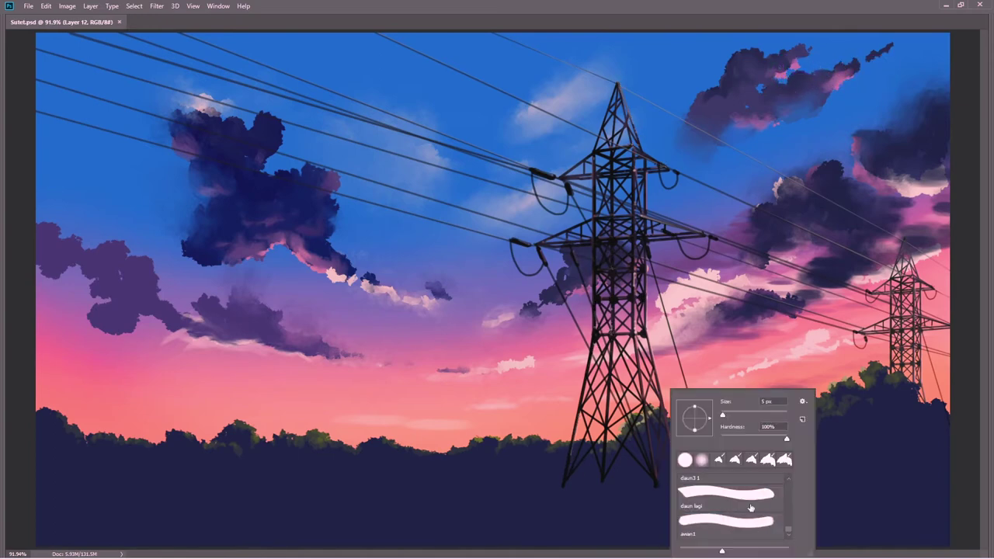
scroll(750, 507, down, 2)
double_click(750, 507)
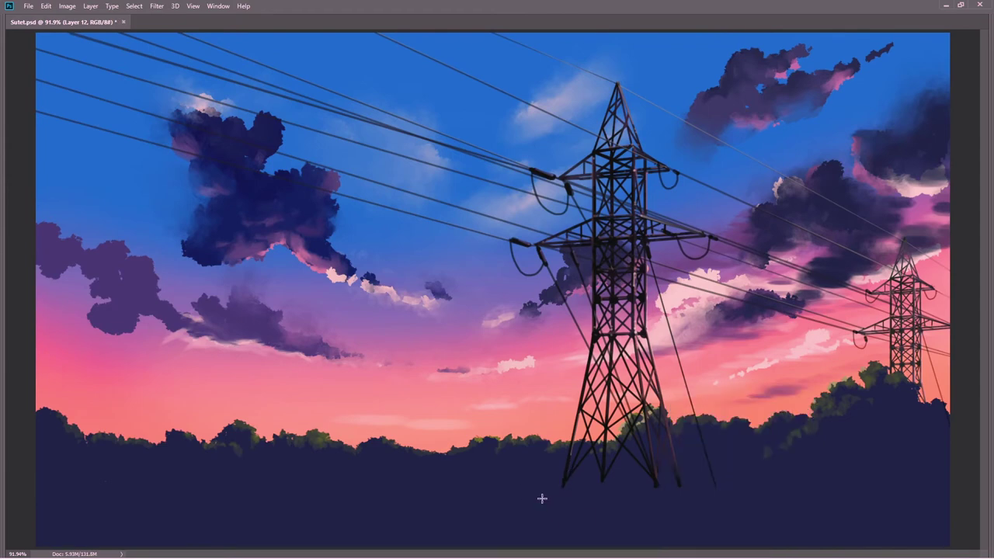
key(Tab)
key(Tab)
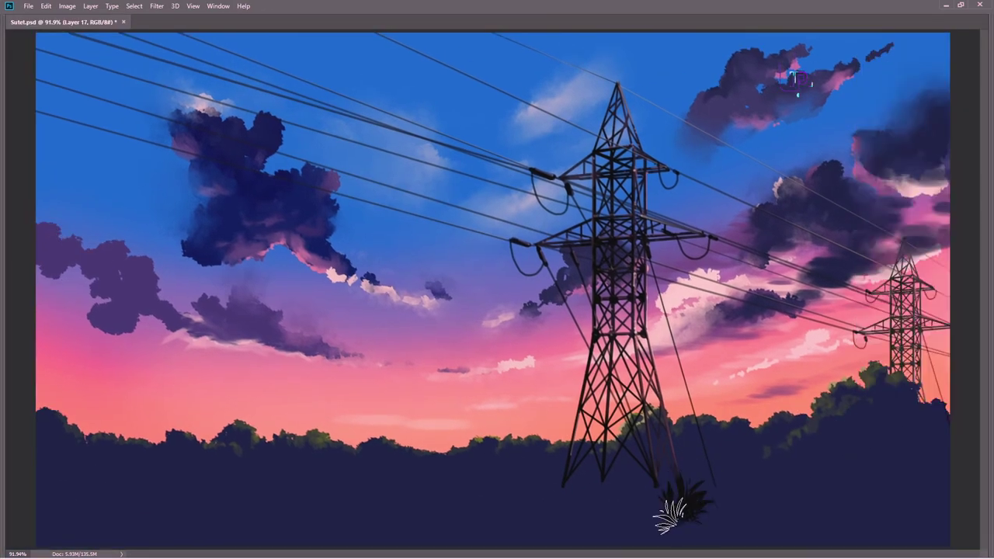
mouse_move(670, 515)
mouse_down()
mouse_move(166, 514)
mouse_move(421, 526)
mouse_move(722, 506)
mouse_move(928, 513)
mouse_up()
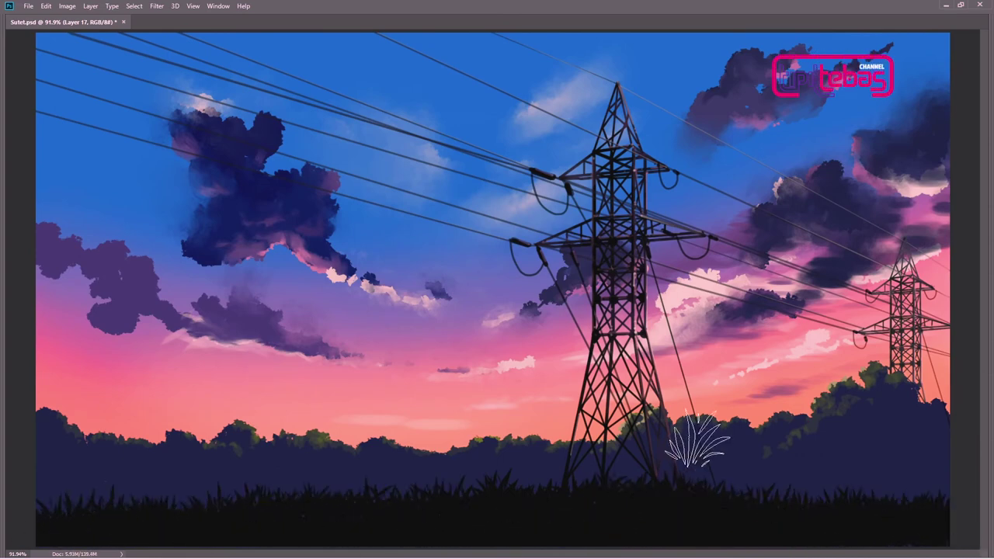
- Paint grey and lighter grass blades across the strip, from the pylon base to the bottom left
drag(595, 512, 621, 504)
click(539, 519)
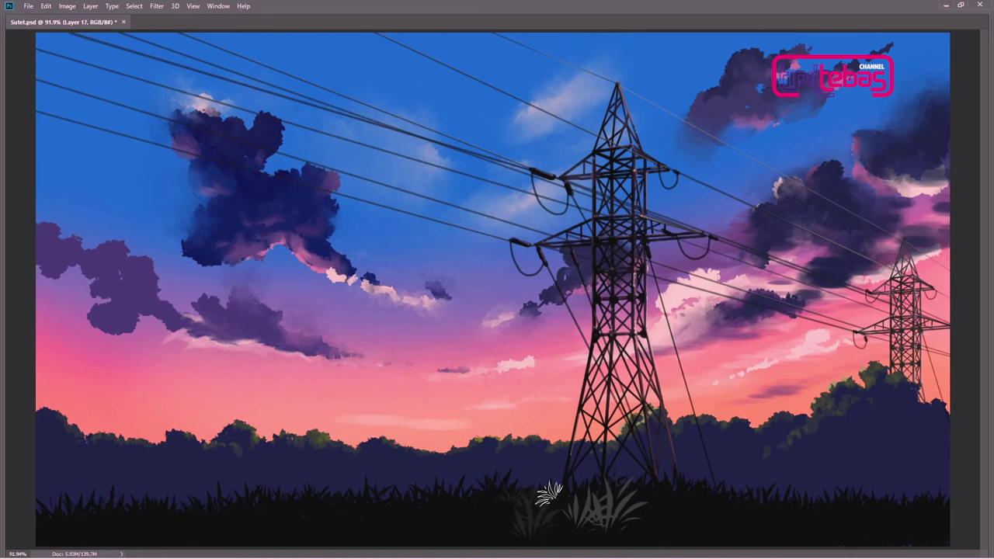
mouse_move(548, 494)
mouse_down()
mouse_move(455, 505)
mouse_move(644, 484)
mouse_move(807, 508)
mouse_up()
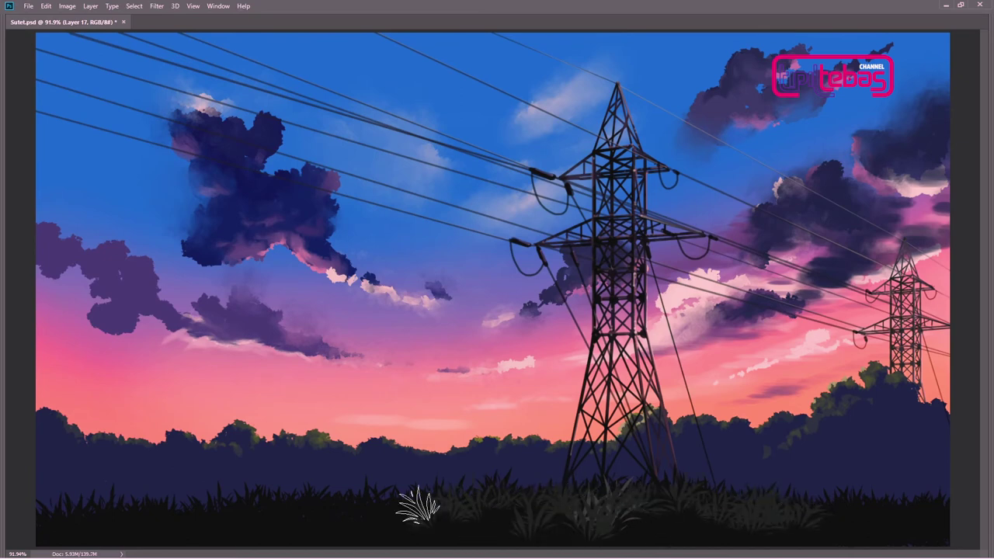
click(644, 529)
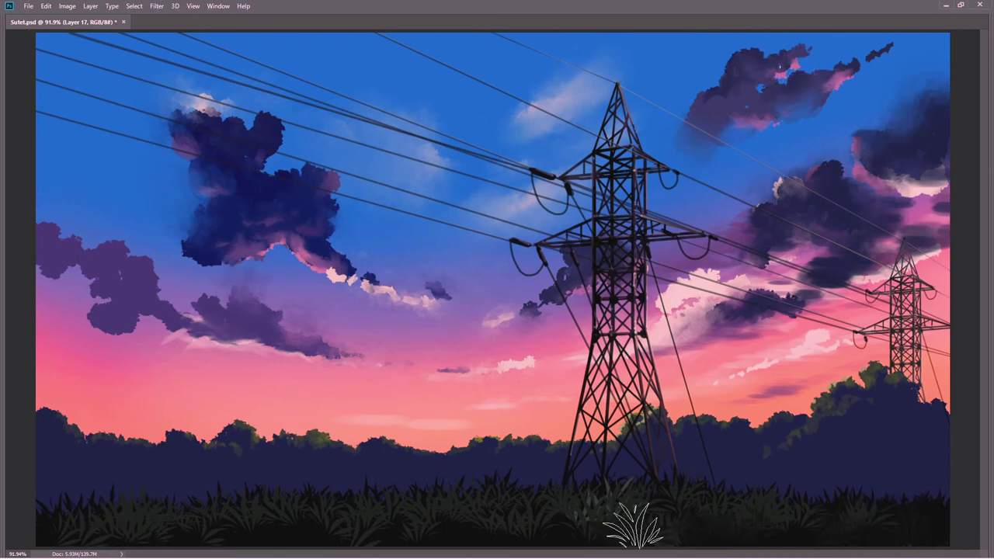
mouse_move(683, 539)
mouse_down()
mouse_move(455, 510)
mouse_move(323, 528)
mouse_move(271, 512)
mouse_move(225, 520)
mouse_up()
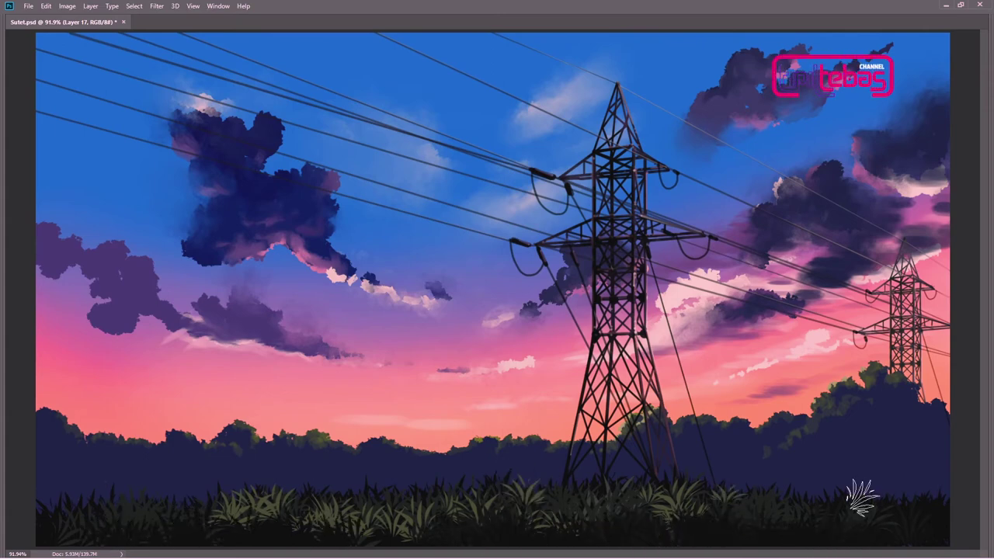
drag(222, 532, 179, 516)
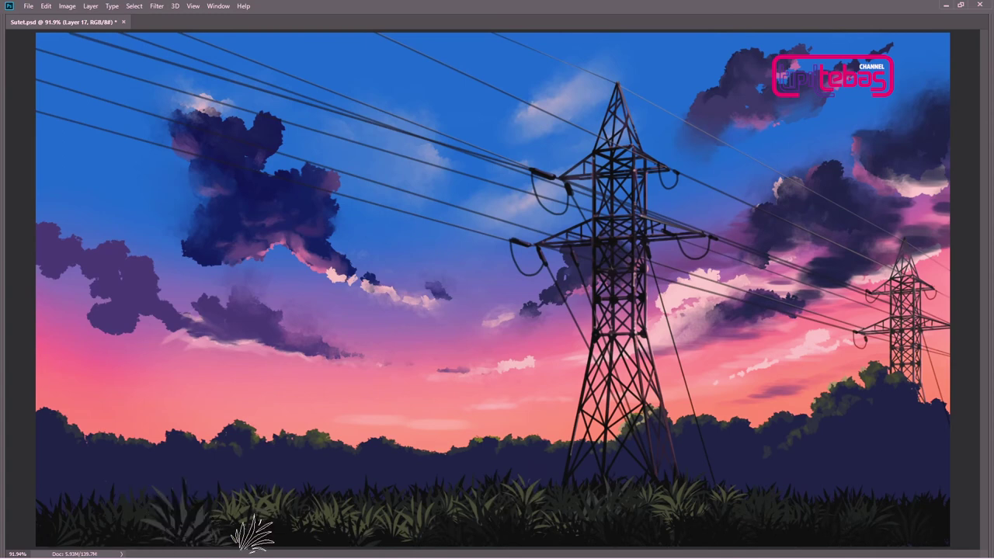
- Paint a thin tree trunk with branches rising from the grass at the left
right_click(490, 476)
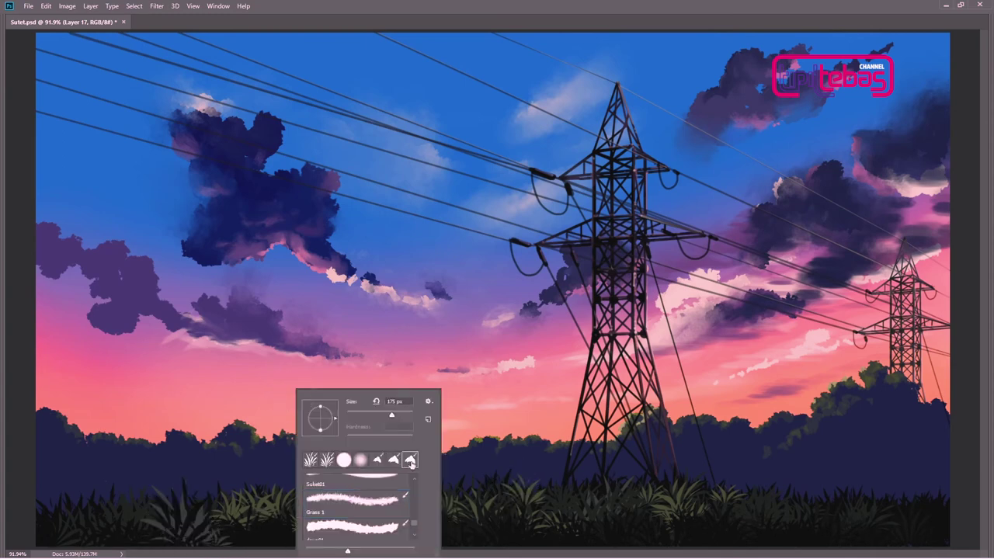
key(Return)
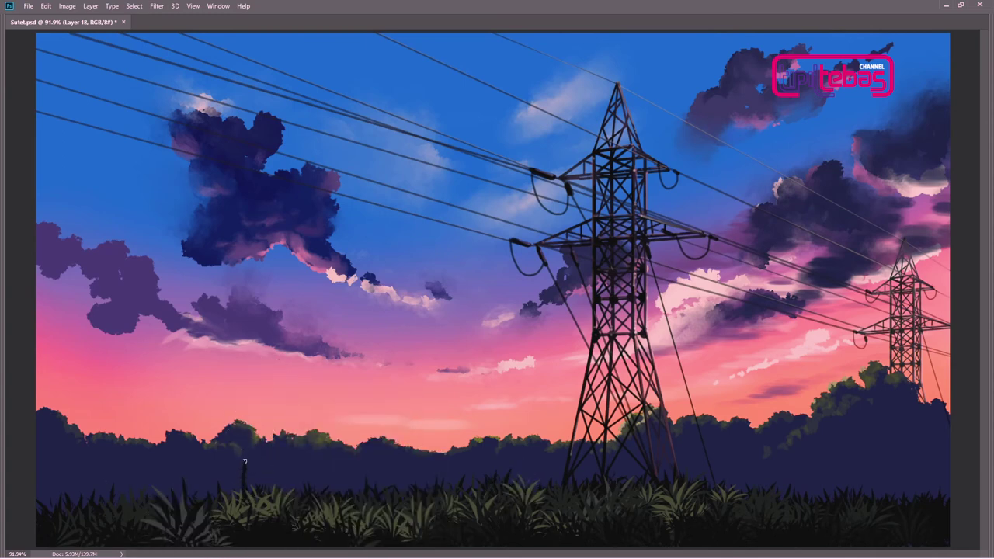
drag(245, 461, 250, 405)
drag(246, 474, 241, 360)
mouse_move(237, 394)
mouse_down()
mouse_move(216, 366)
mouse_move(271, 383)
mouse_up()
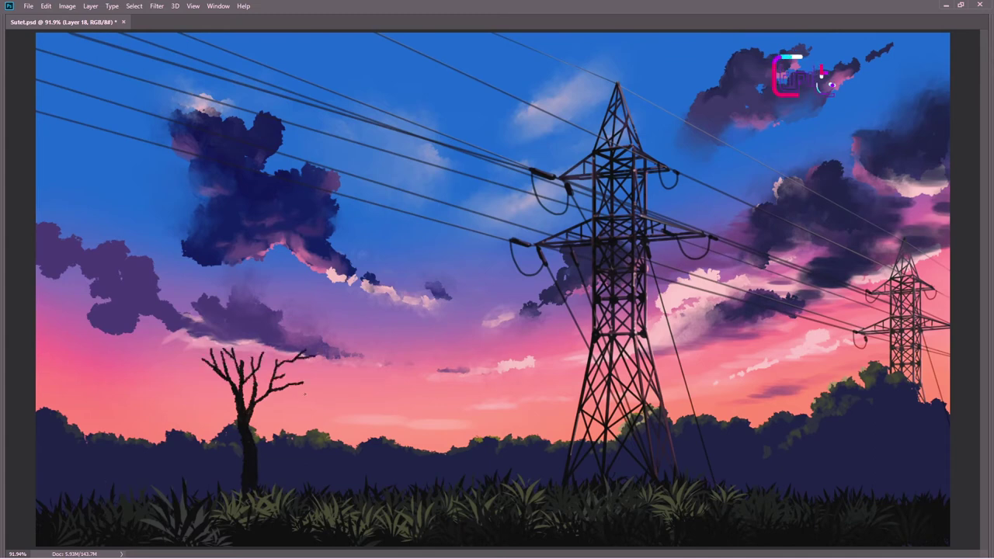
- On a new layer, paint a dense dark leafy canopy over the tree's branches
key(ctrl+shift+n)
key(Return)
mouse_move(285, 341)
mouse_down()
mouse_move(268, 318)
mouse_move(323, 342)
mouse_move(226, 354)
mouse_move(295, 383)
mouse_move(322, 378)
mouse_up()
drag(248, 342, 242, 241)
mouse_move(234, 301)
mouse_down()
mouse_move(177, 314)
mouse_move(233, 280)
mouse_move(287, 311)
mouse_move(273, 261)
mouse_move(178, 369)
mouse_move(283, 288)
mouse_move(288, 332)
mouse_move(201, 314)
mouse_move(227, 253)
mouse_move(196, 265)
mouse_move(210, 354)
mouse_move(248, 373)
mouse_move(295, 350)
mouse_move(333, 354)
mouse_move(341, 334)
mouse_up()
- Shade the left tree's canopy edges and centre with lighter grey strokes
mouse_move(199, 378)
mouse_down()
mouse_move(186, 400)
mouse_move(167, 392)
mouse_move(170, 323)
mouse_move(257, 277)
mouse_up()
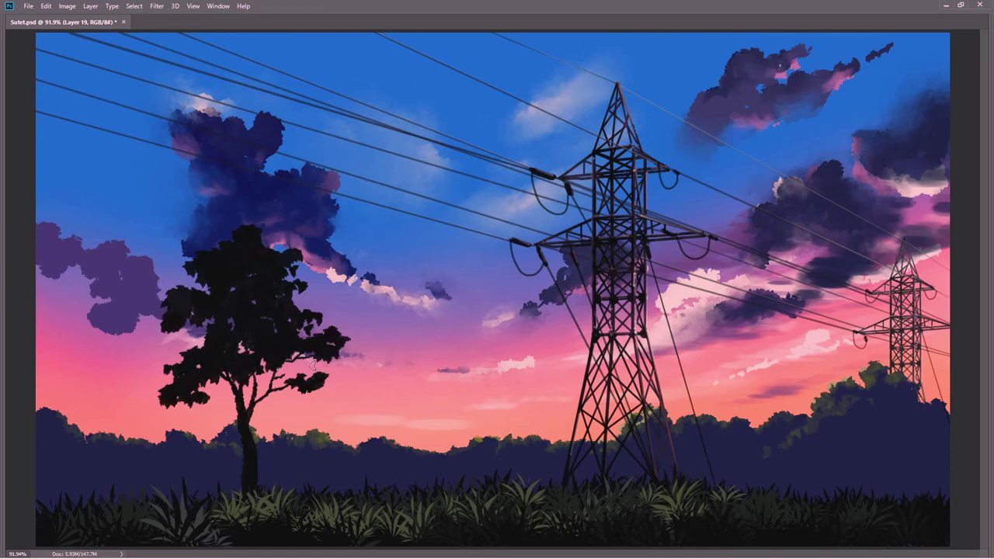
drag(246, 340, 202, 337)
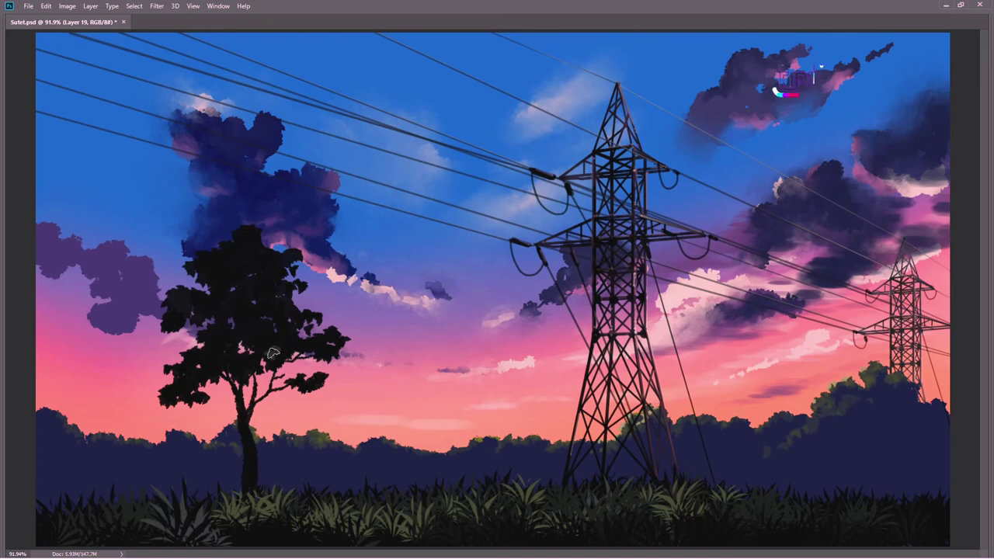
drag(268, 349, 282, 364)
drag(289, 319, 301, 308)
mouse_move(227, 289)
mouse_down()
mouse_move(192, 297)
mouse_move(200, 353)
mouse_move(191, 390)
mouse_up()
drag(219, 354, 247, 307)
mouse_move(252, 233)
mouse_down()
mouse_move(264, 252)
mouse_move(299, 248)
mouse_up()
mouse_move(295, 283)
mouse_down()
mouse_move(290, 347)
mouse_move(302, 376)
mouse_up()
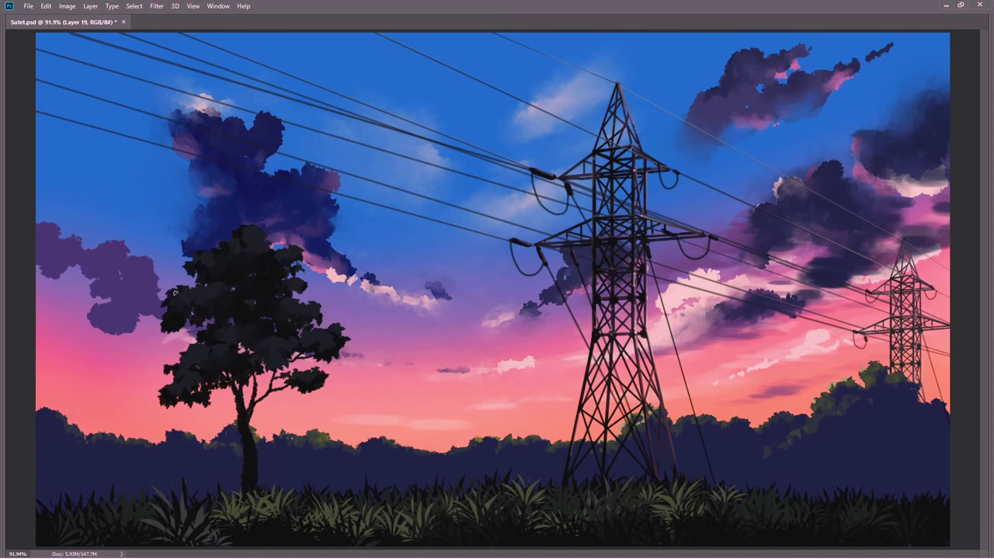
- Zoom in to paint a green leaf highlight on the tree, then fit the painting on screen
scroll(289, 357, up, 3)
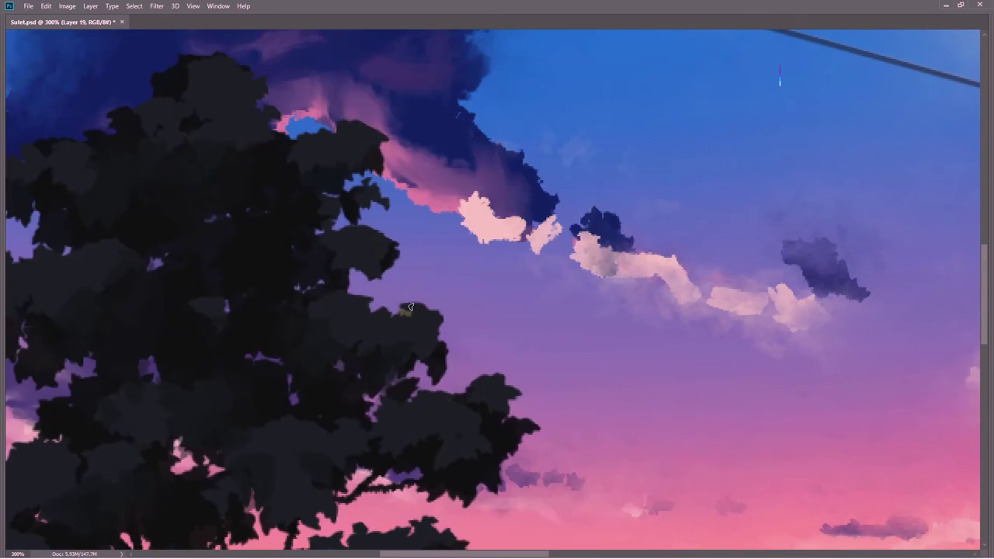
drag(408, 309, 431, 312)
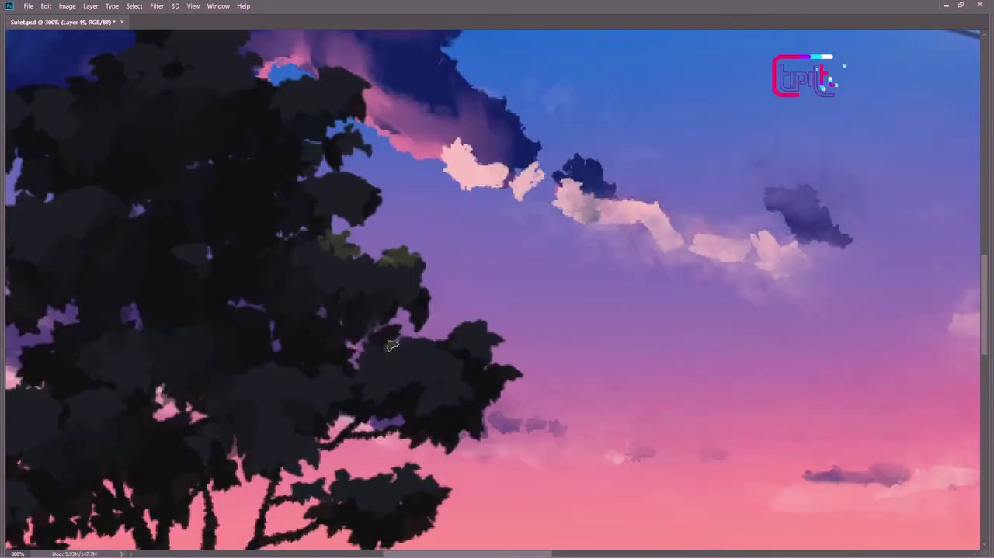
right_click(430, 343)
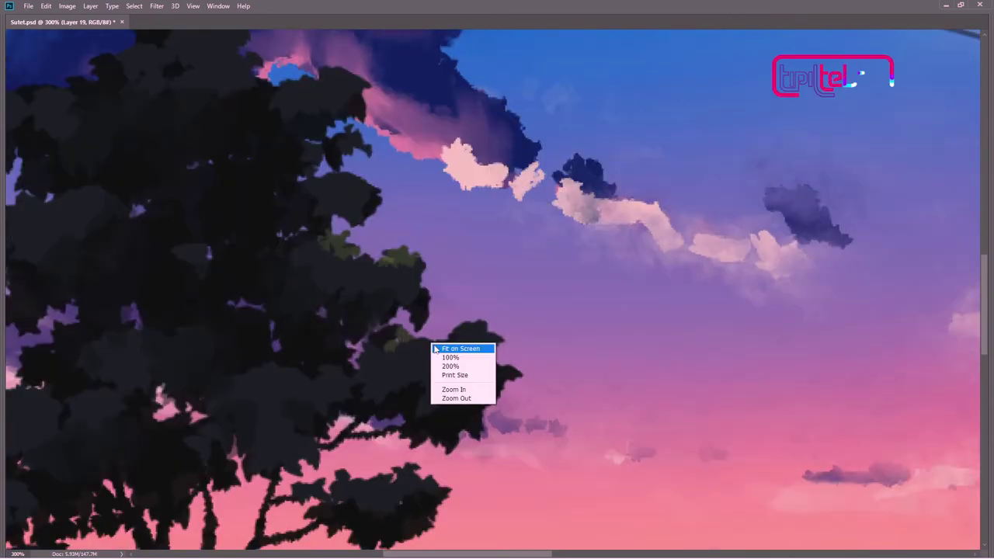
click(446, 348)
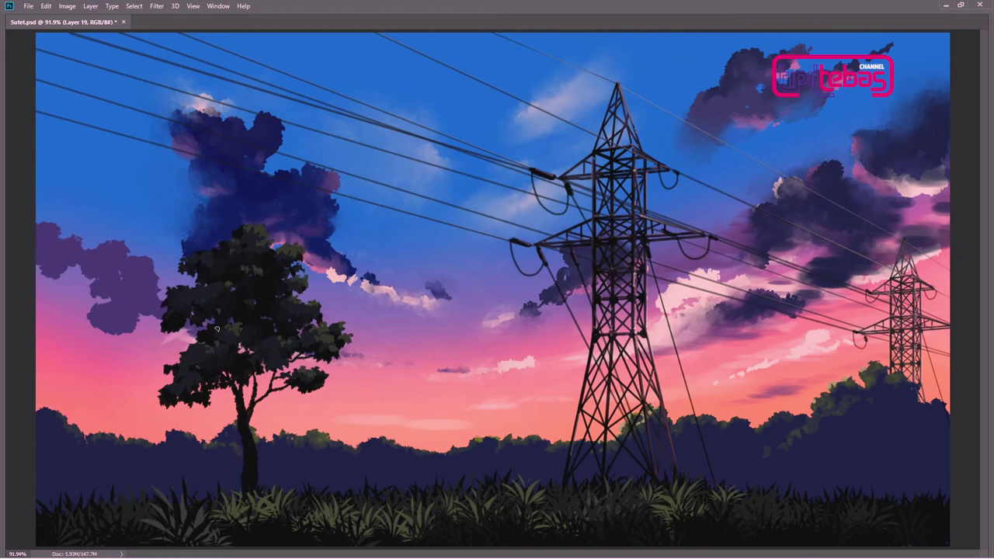
- Sample a green leaf colour from the left tree's canopy for the highlights
scroll(305, 295, up, 3)
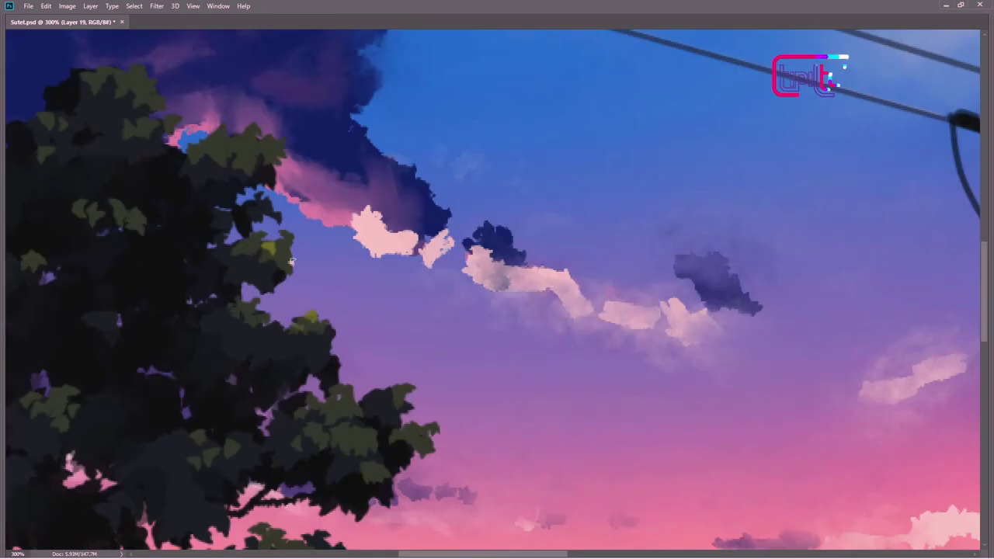
key(ctrl+0)
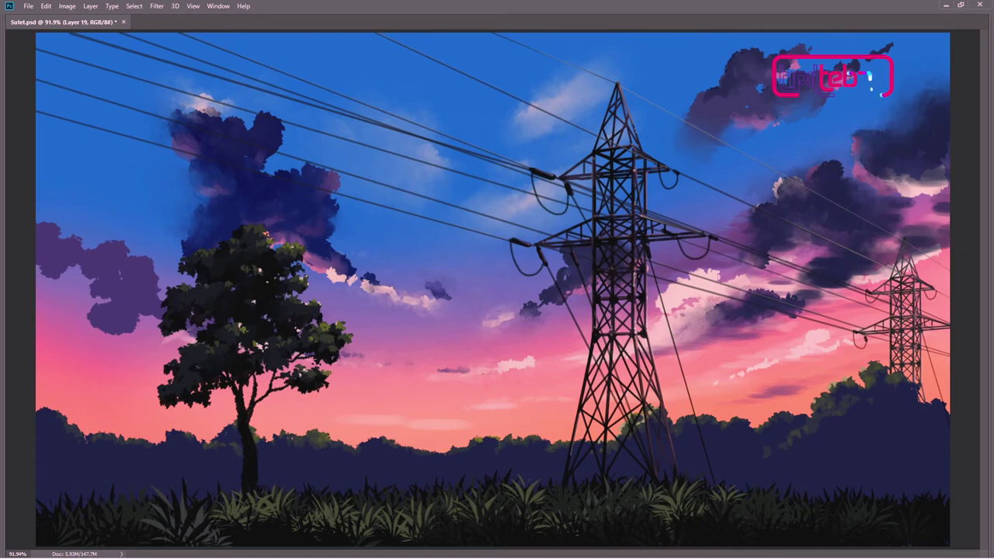
alt+click(303, 355)
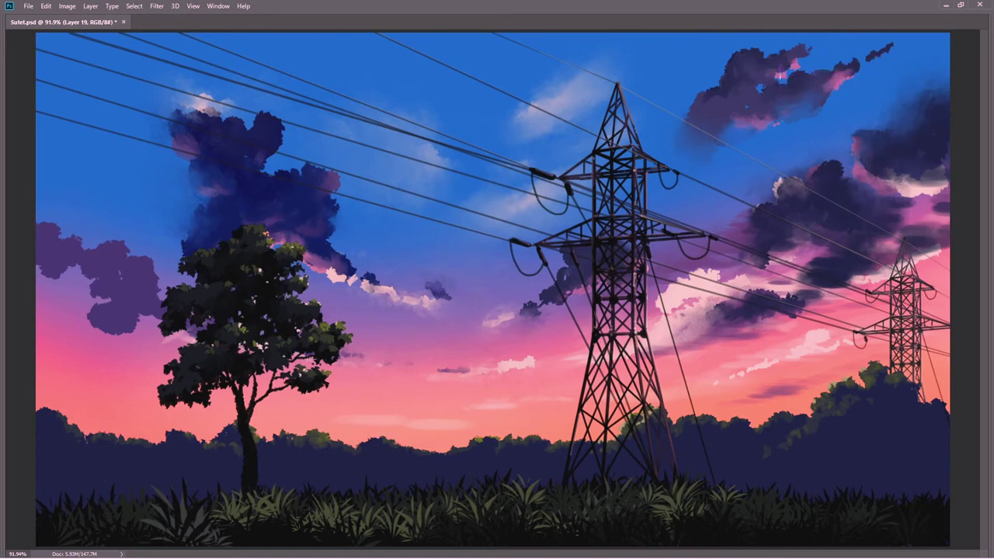
- Zoom in on the left tree and select the 'daun lagi' leaf brush preset
key(Tab)
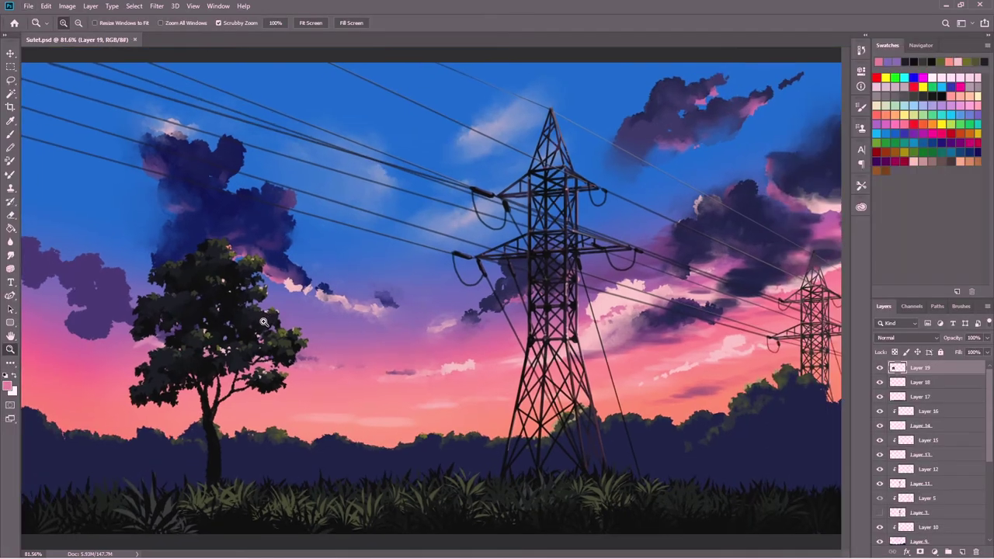
click(295, 368)
click(291, 371)
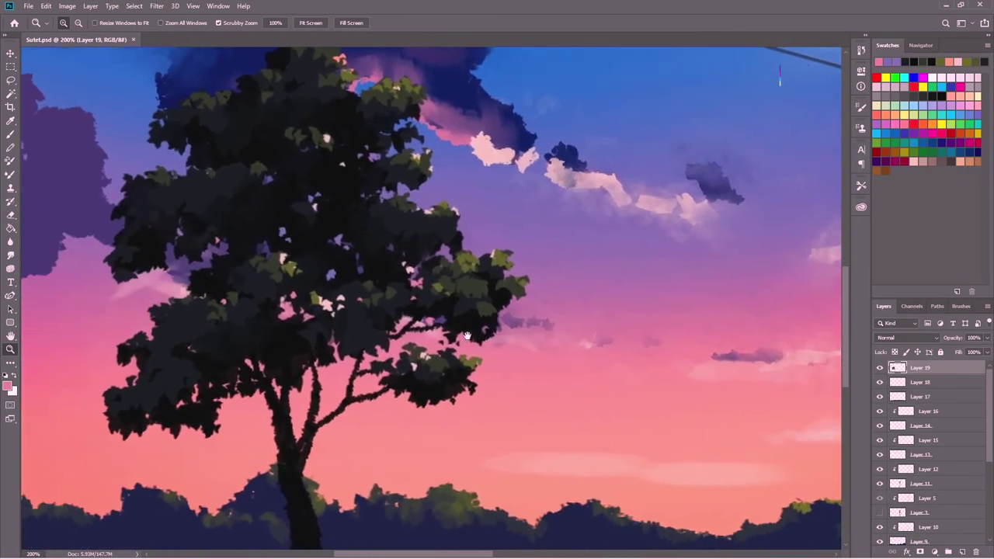
drag(395, 416, 496, 304)
key(b)
right_click(623, 334)
scroll(652, 452, down, 5)
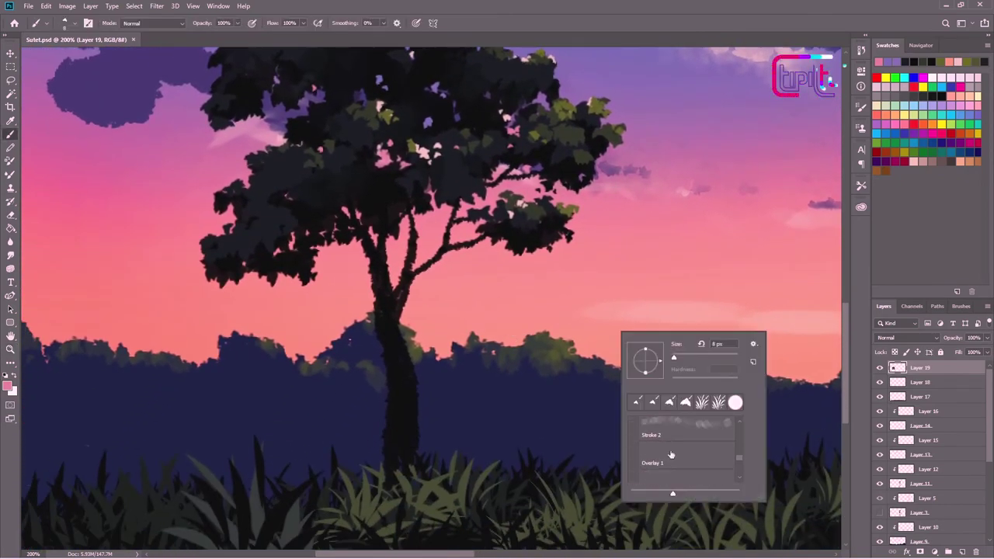
click(652, 452)
- Dab pale pink sunlit specks over the tree canopy on Layer 18, then fit the view
key(Return)
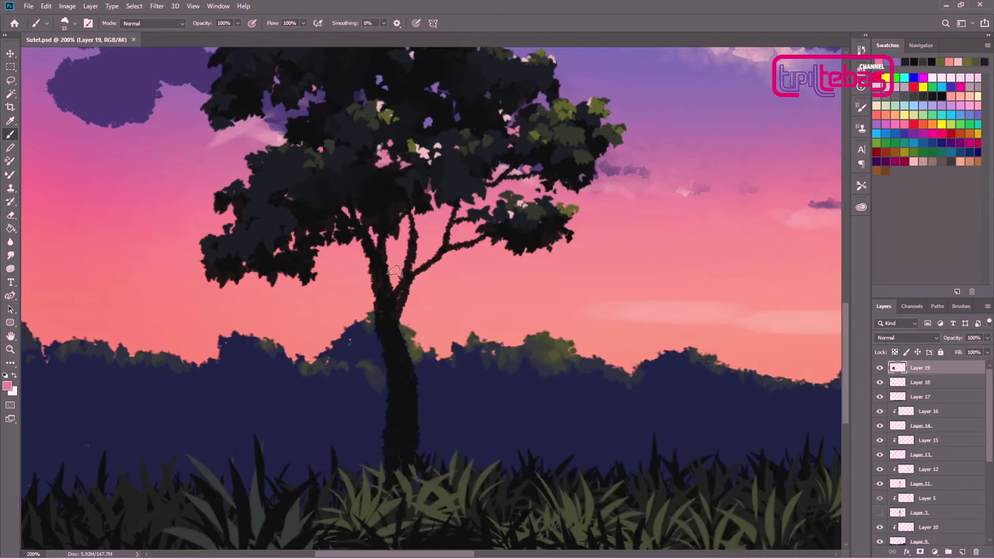
key(alt+bracketleft)
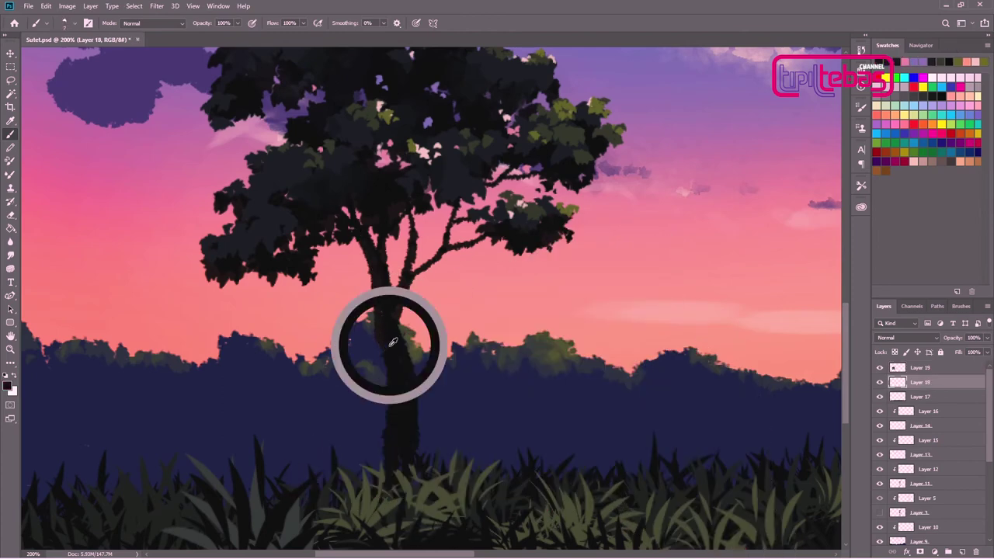
key(Tab)
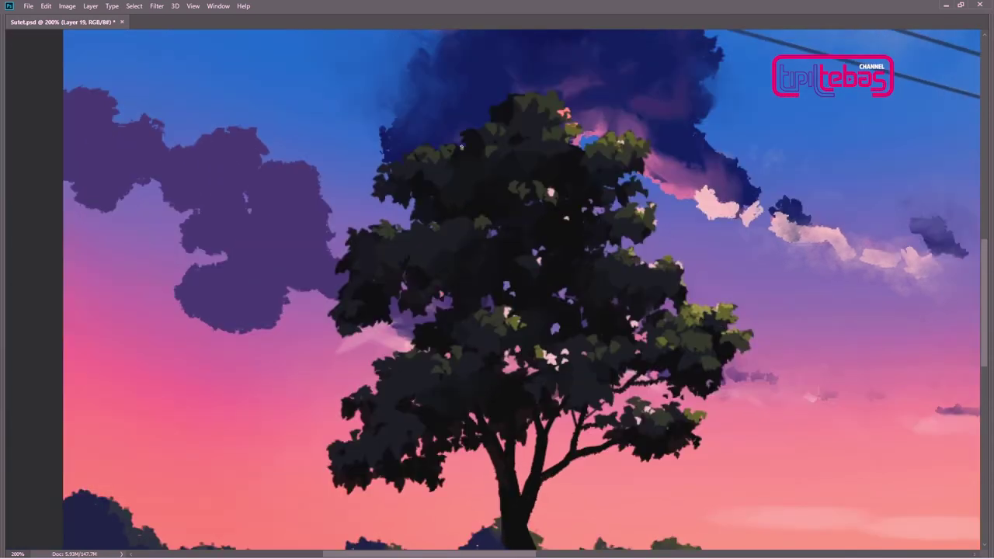
key(ctrl+0)
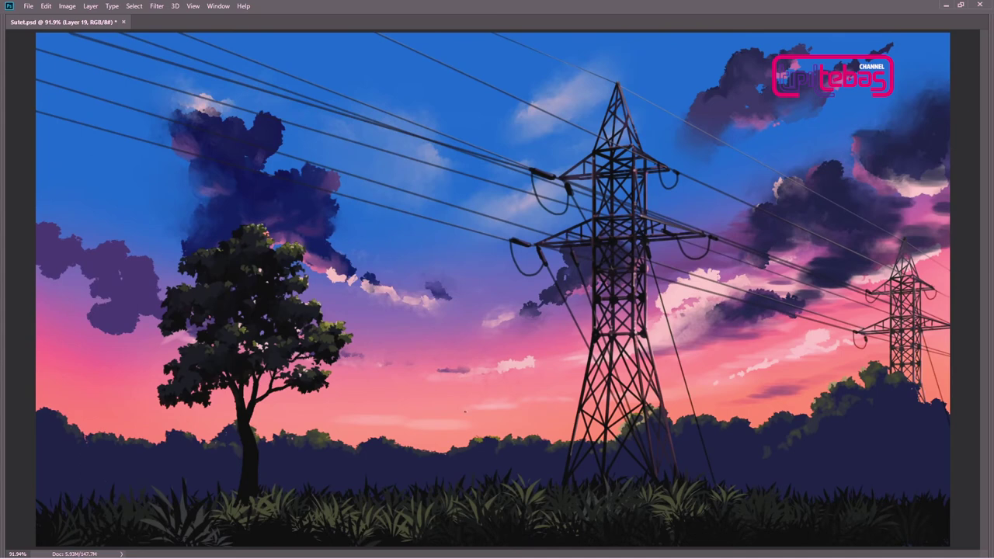
- Paint warm rosy light along the left tree's trunk and lower branches on a new layer
key(ctrl+1)
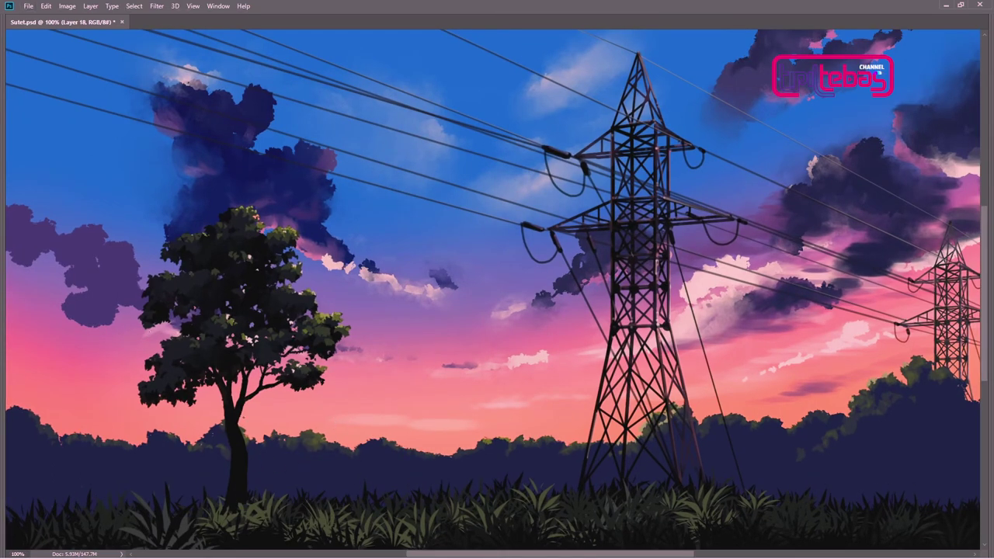
key(ctrl+shift+alt+e)
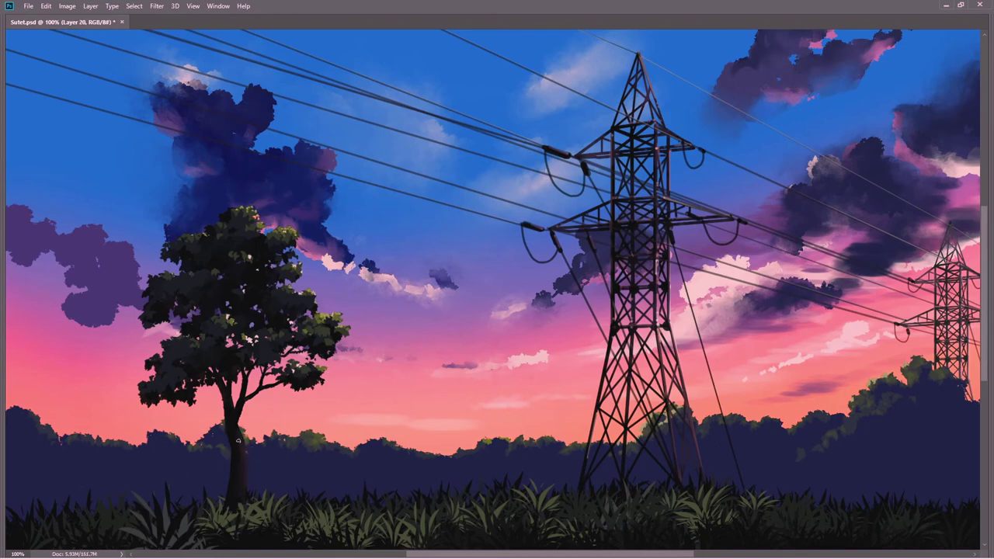
scroll(238, 440, up, 1)
scroll(388, 335, up, 1)
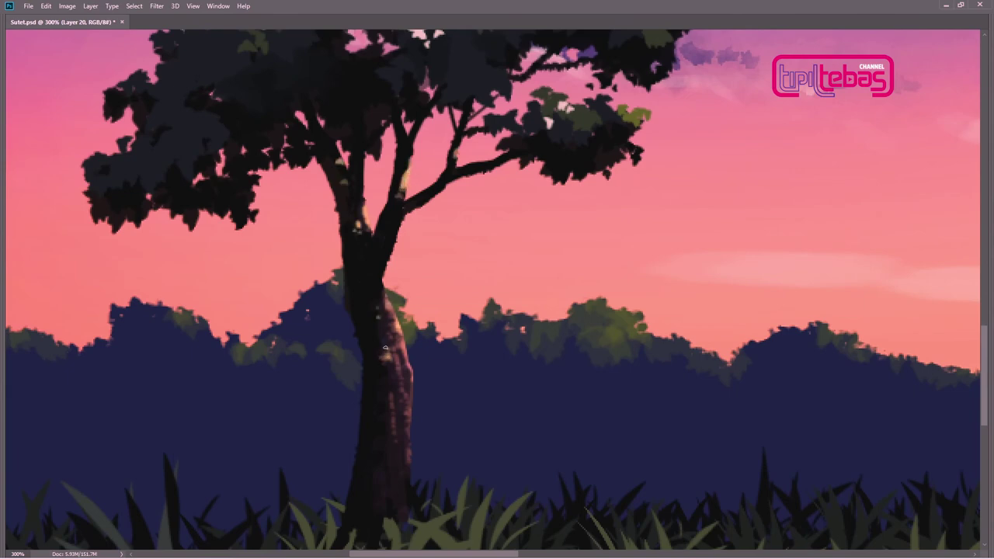
scroll(356, 339, down, 2)
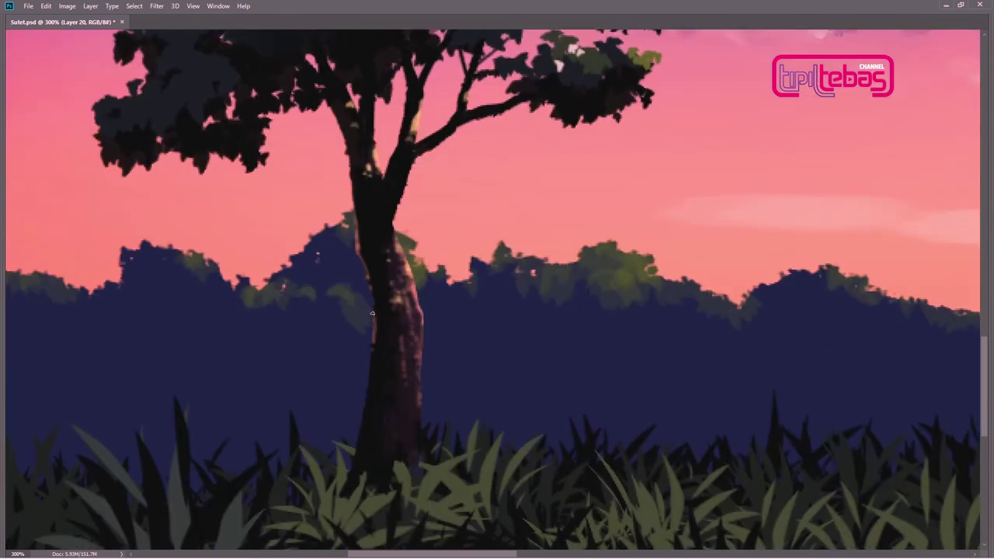
scroll(419, 364, up, 3)
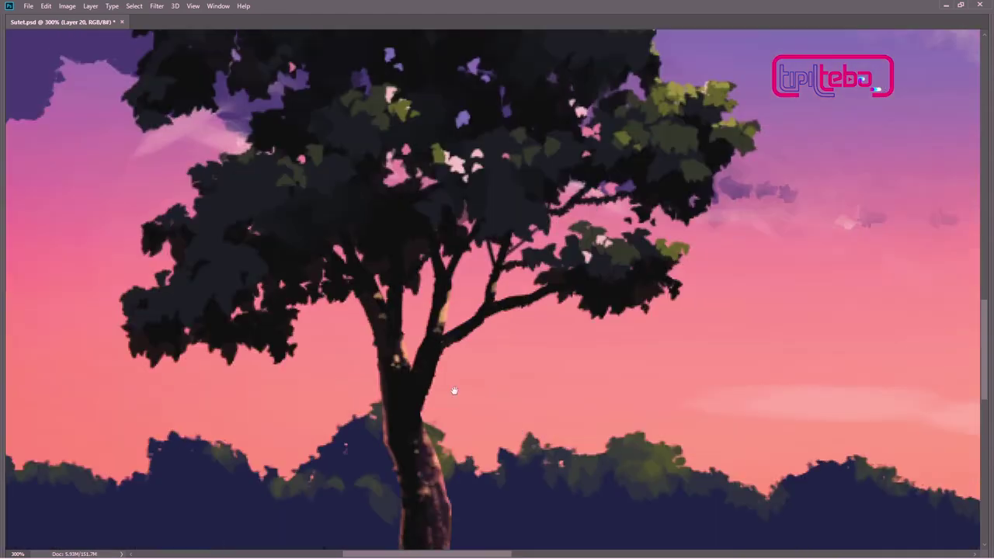
key(ctrl+0)
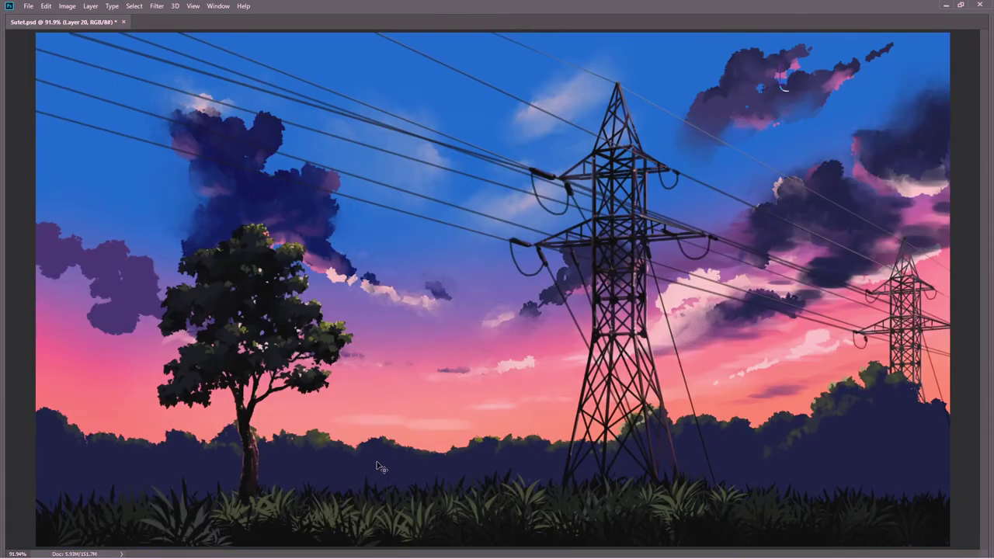
- Paste a tree copy, shrink it, and place it right of the large pylon
key(Tab)
key(Tab)
key(ctrl+t)
drag(705, 222, 617, 348)
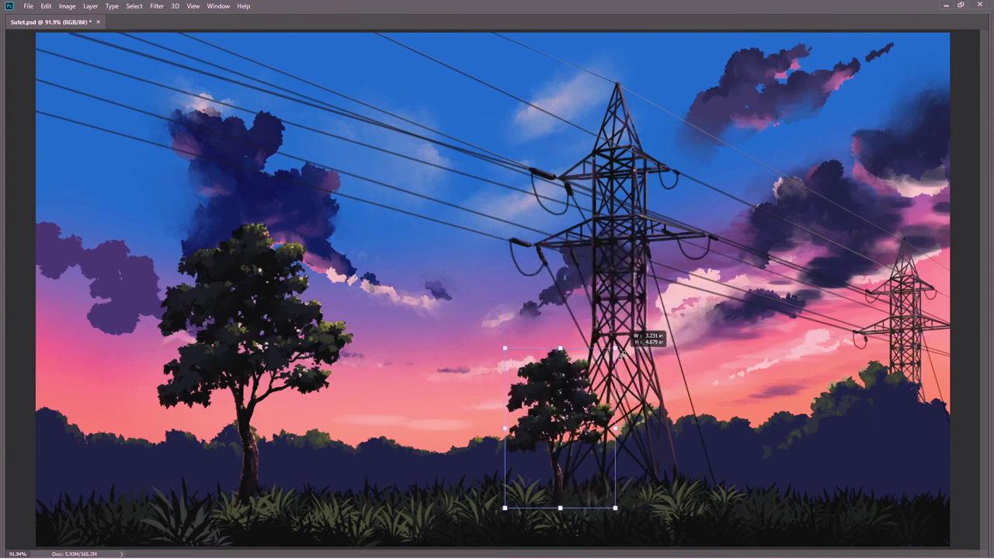
mouse_move(602, 406)
mouse_down()
mouse_move(789, 400)
mouse_move(809, 409)
mouse_up()
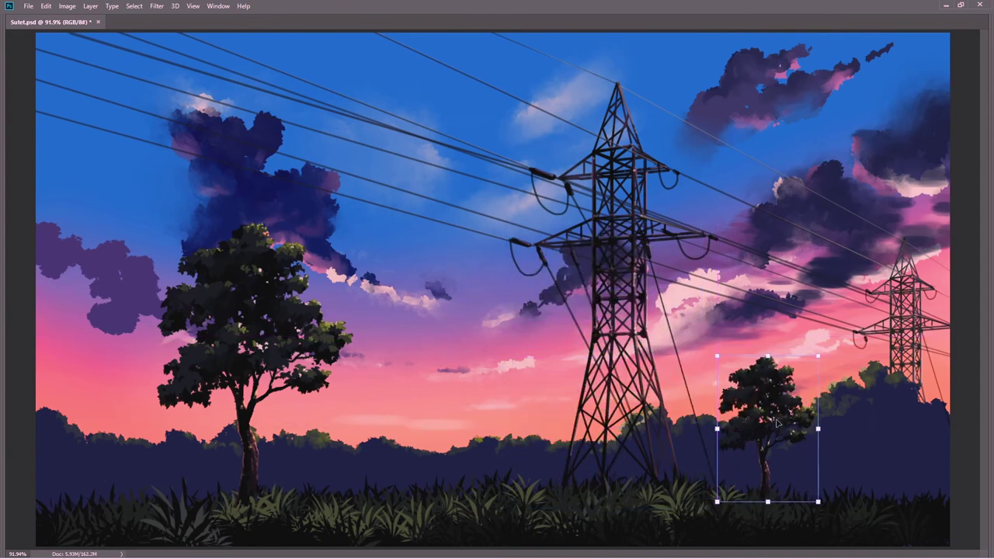
key(Return)
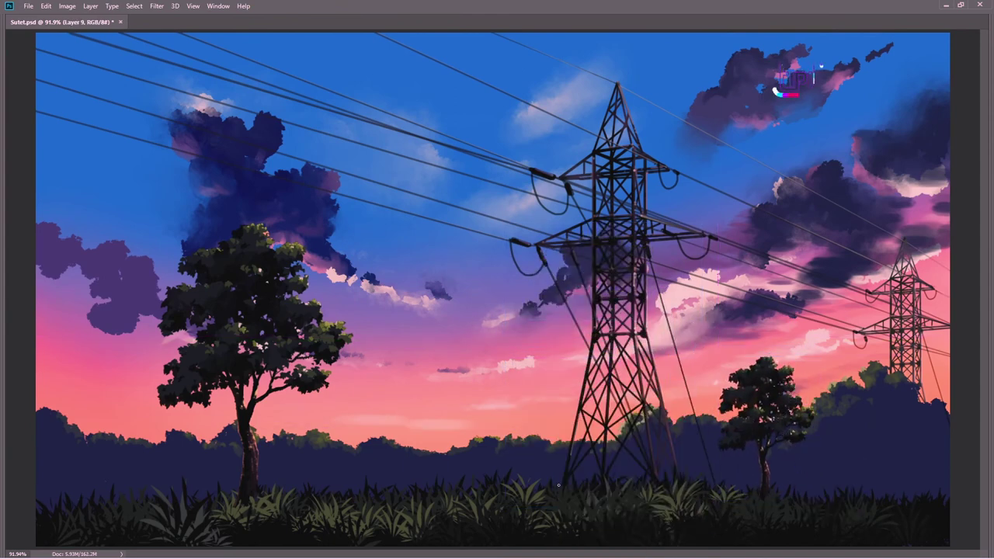
- Brush a light purple mist above the grass along the right horizon
key(b)
drag(946, 485, 800, 481)
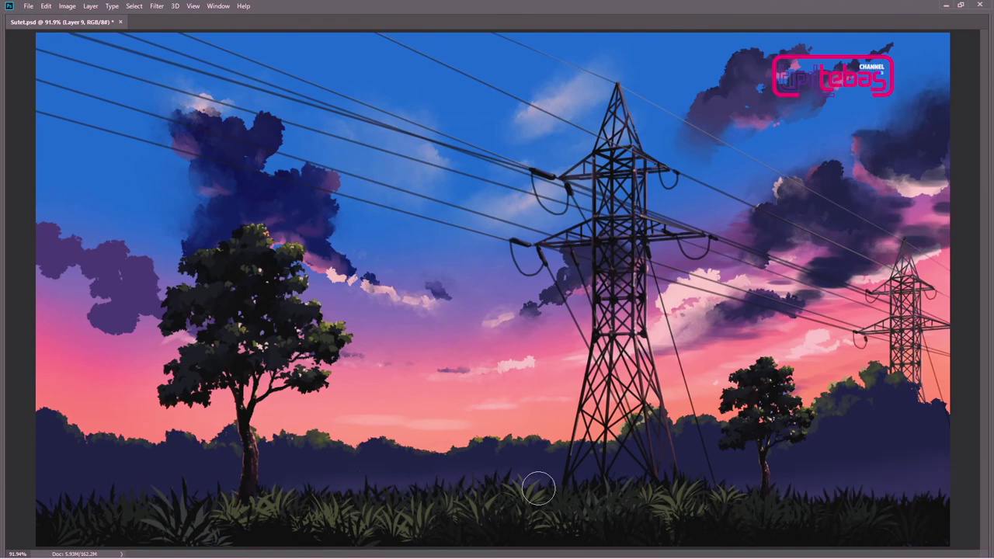
key(bracketright)
key(bracketright)
key(bracketright)
drag(934, 466, 733, 520)
right_click(450, 453)
- Zoom to 300% and pen-draw extra light-green grass blades across the foreground
click(466, 475)
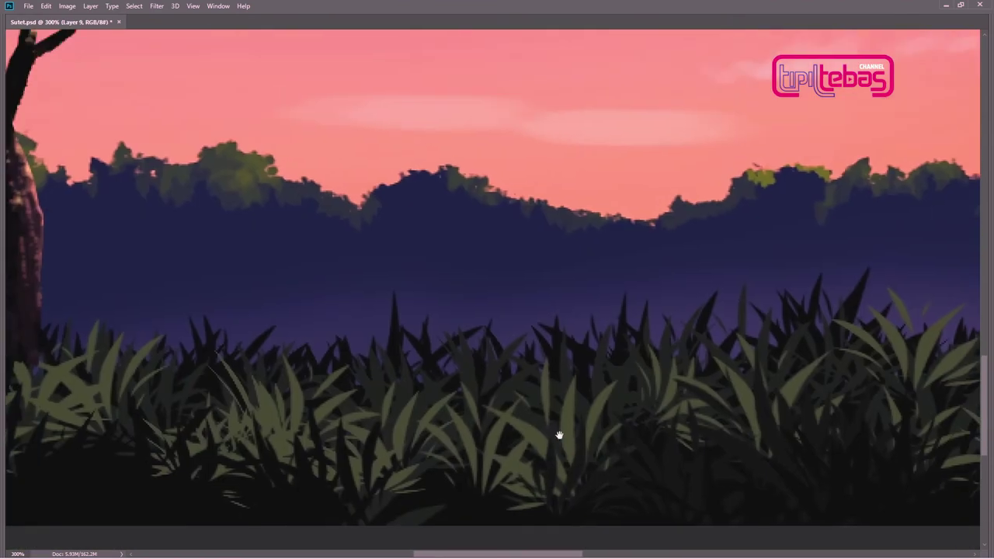
alt+shift+right_click(229, 69)
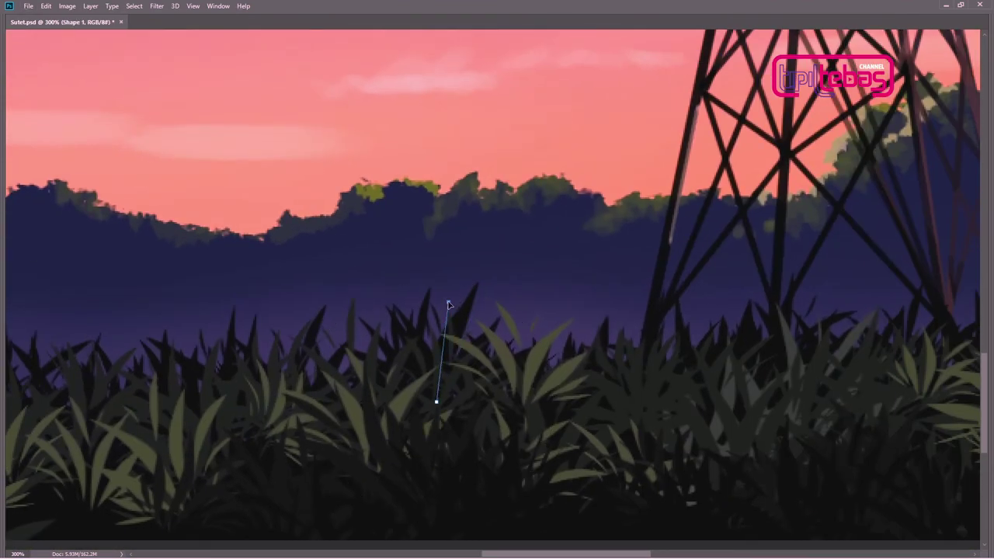
key(Tab)
click(466, 398)
click(462, 334)
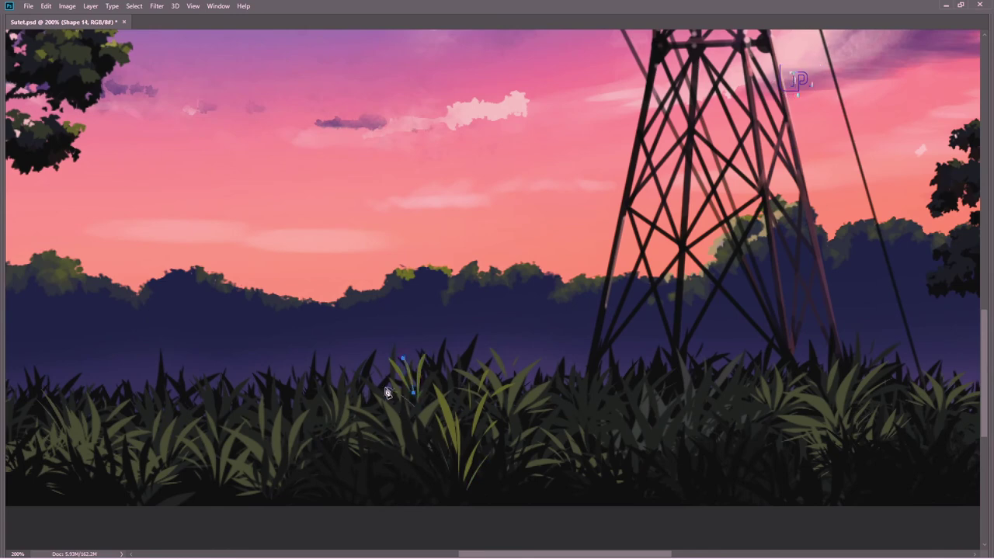
click(385, 413)
click(419, 458)
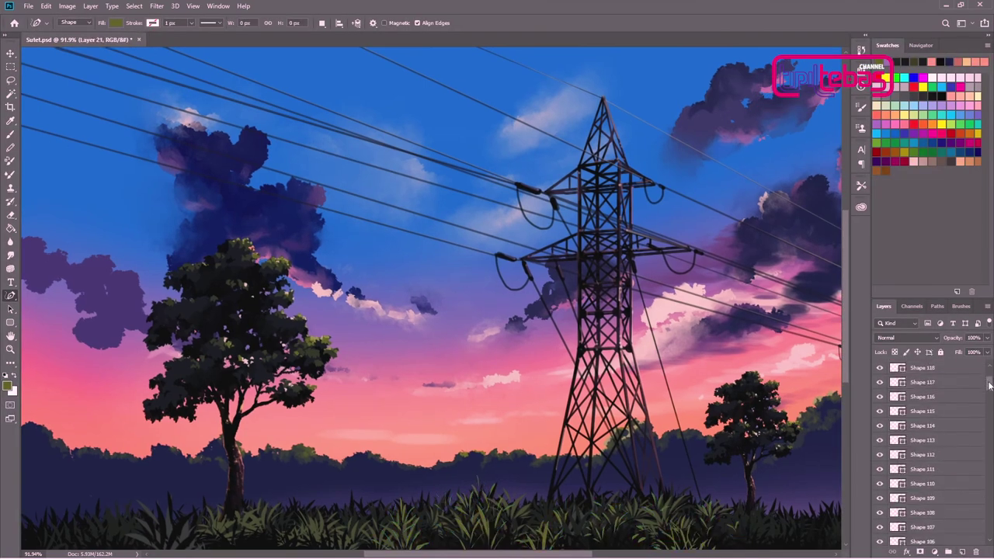
- Add new Layer 22 and shrink the brush for painting grass-tip highlights
key(ctrl+shift+n)
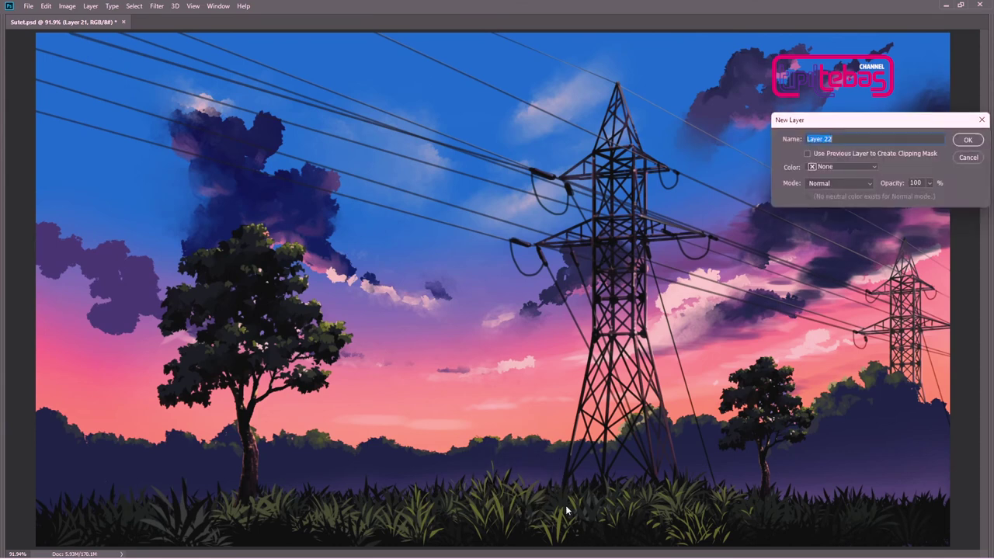
key(Return)
key(bracketleft)
key(bracketleft)
key(bracketleft)
key(bracketleft)
key(bracketleft)
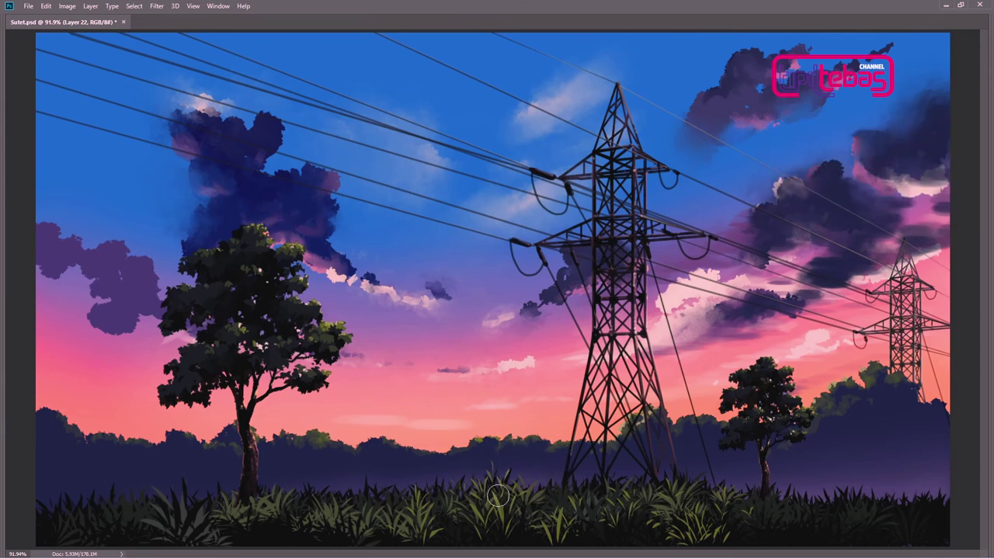
key(bracketleft)
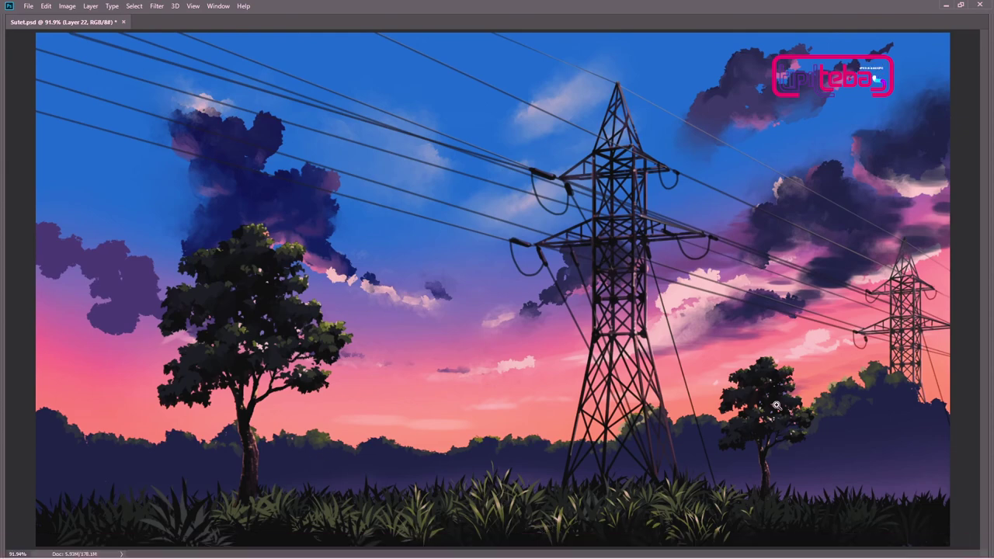
- Choose the 'daun3' leaf brush, select the small tree's Layer 19 copy, and fit the painting on screen
scroll(776, 408, up, 3)
right_click(707, 384)
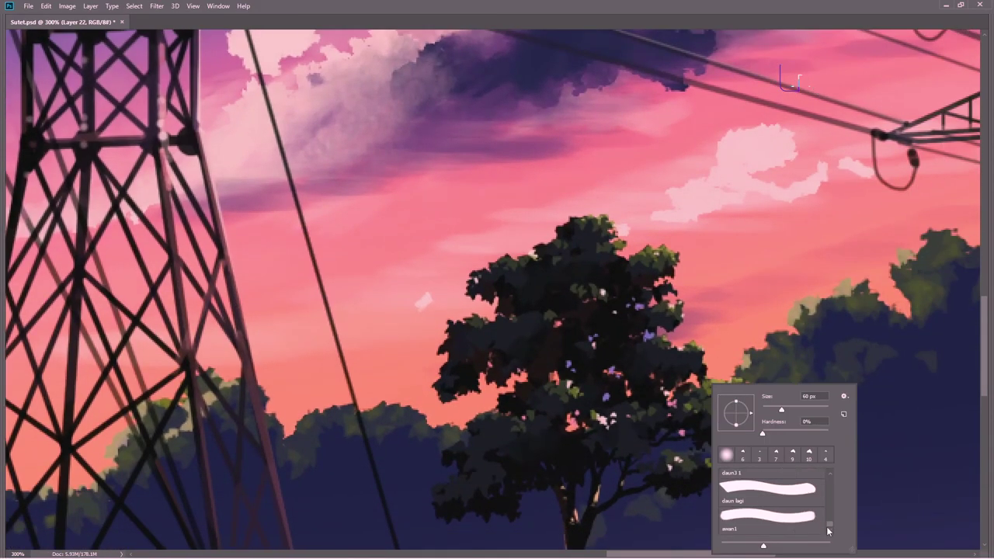
click(769, 485)
key(Return)
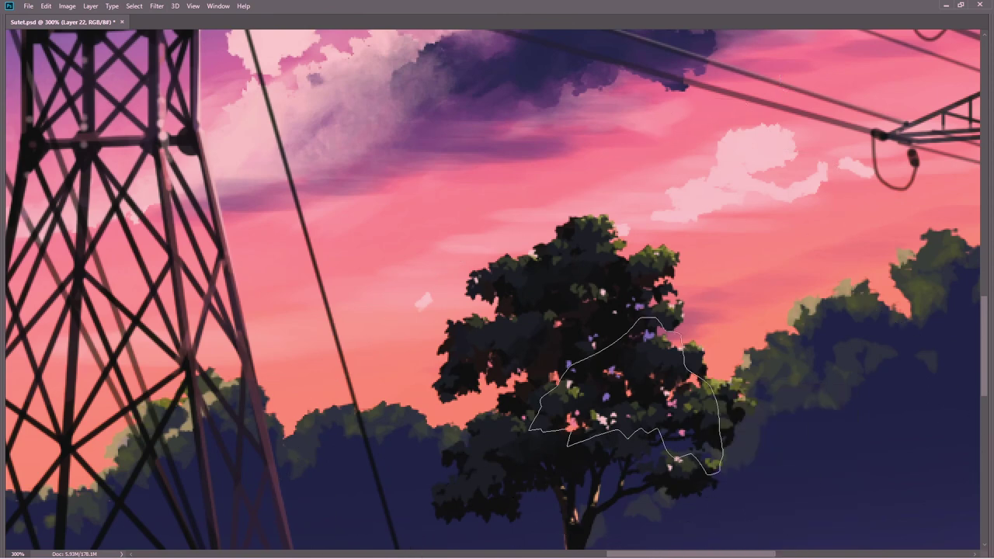
ctrl+click(663, 350)
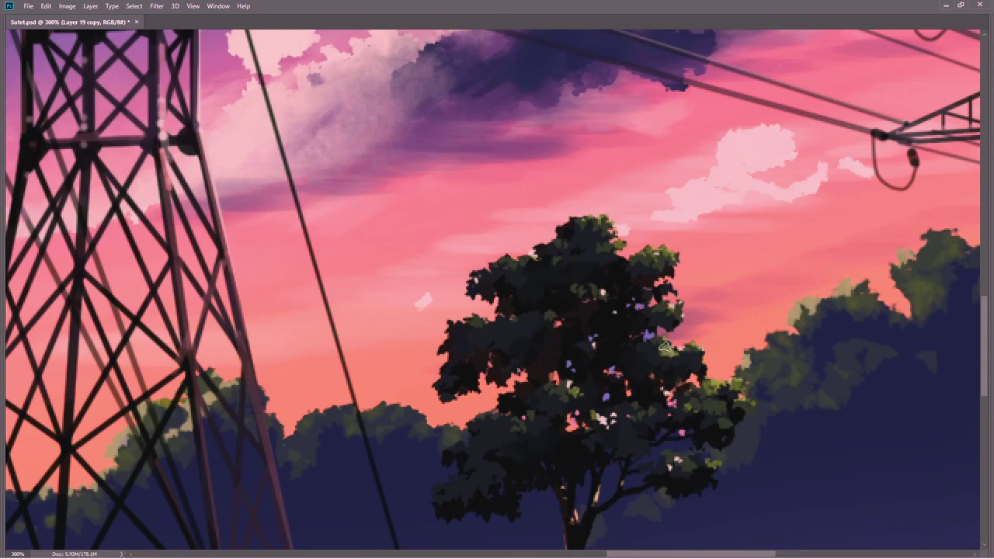
key(ctrl+0)
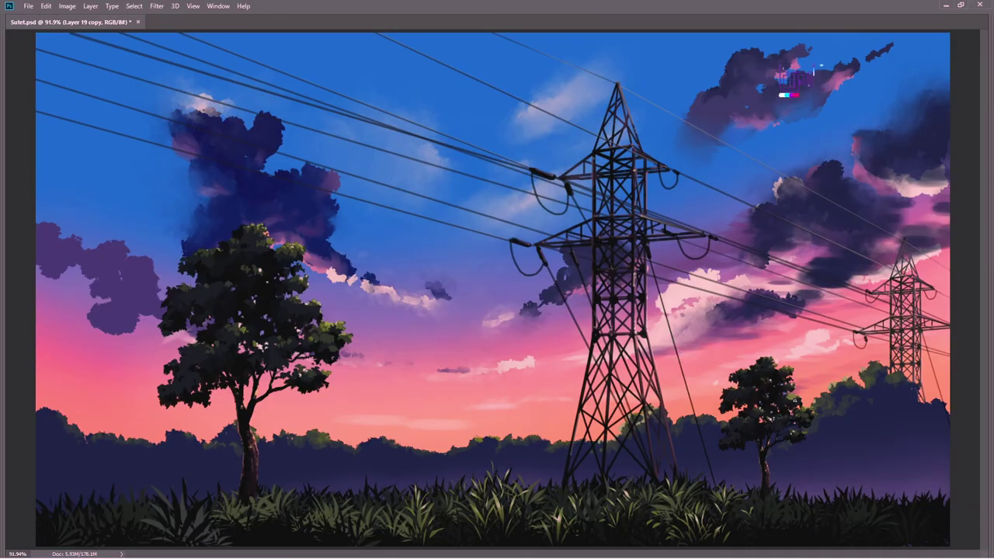